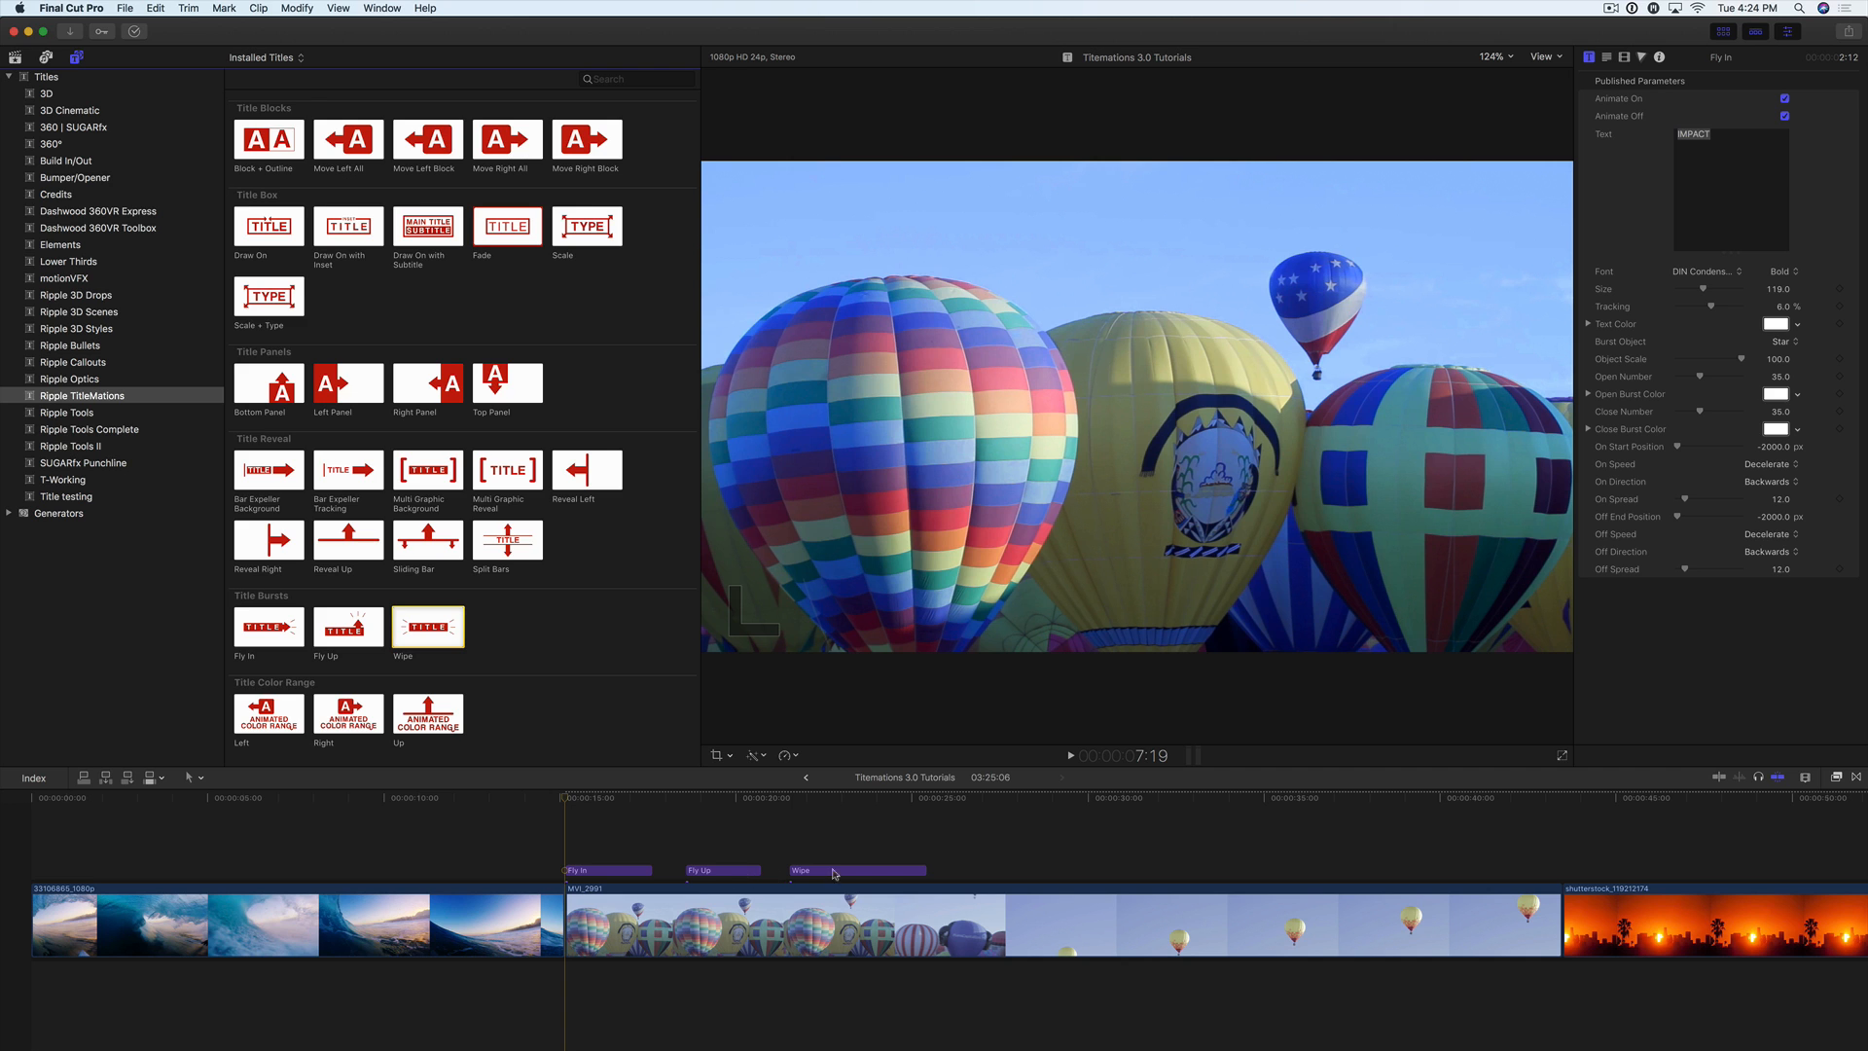
Step: Play the Fly In title from its start several times to review how its animation enters and exits
left_click(566, 798)
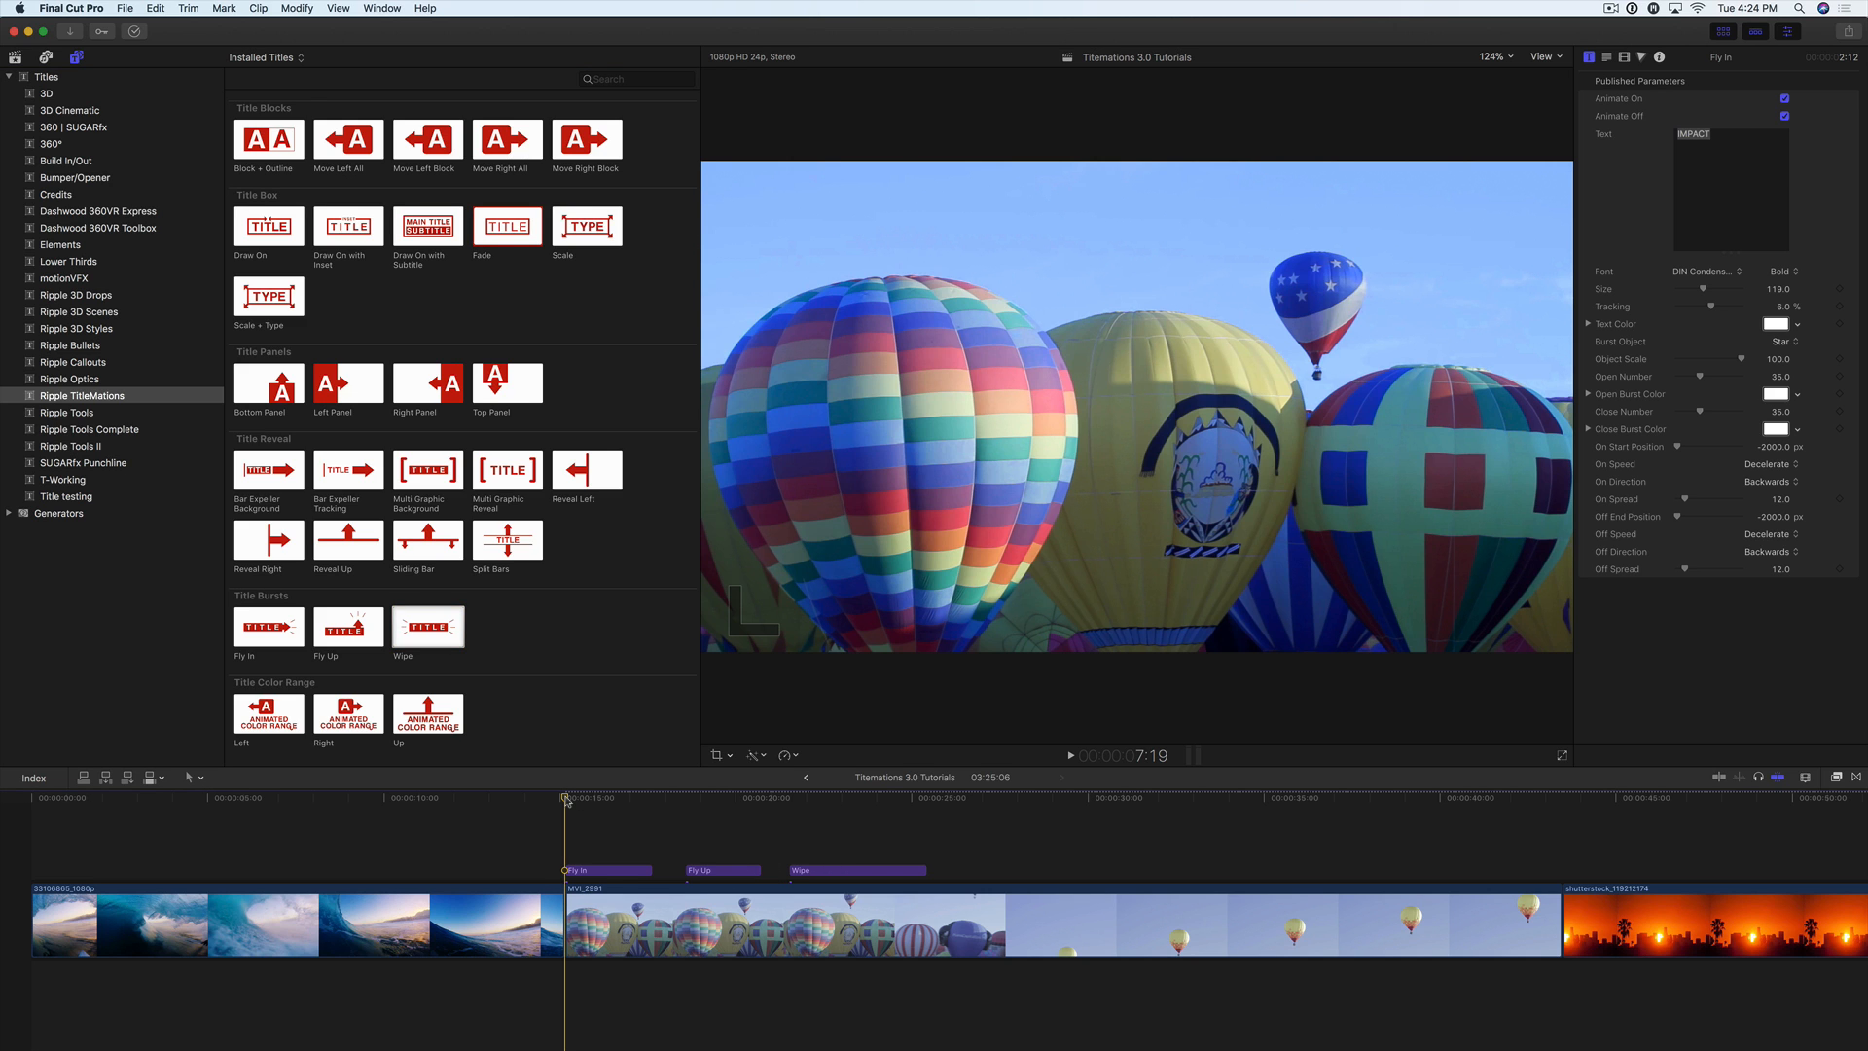
key("space")
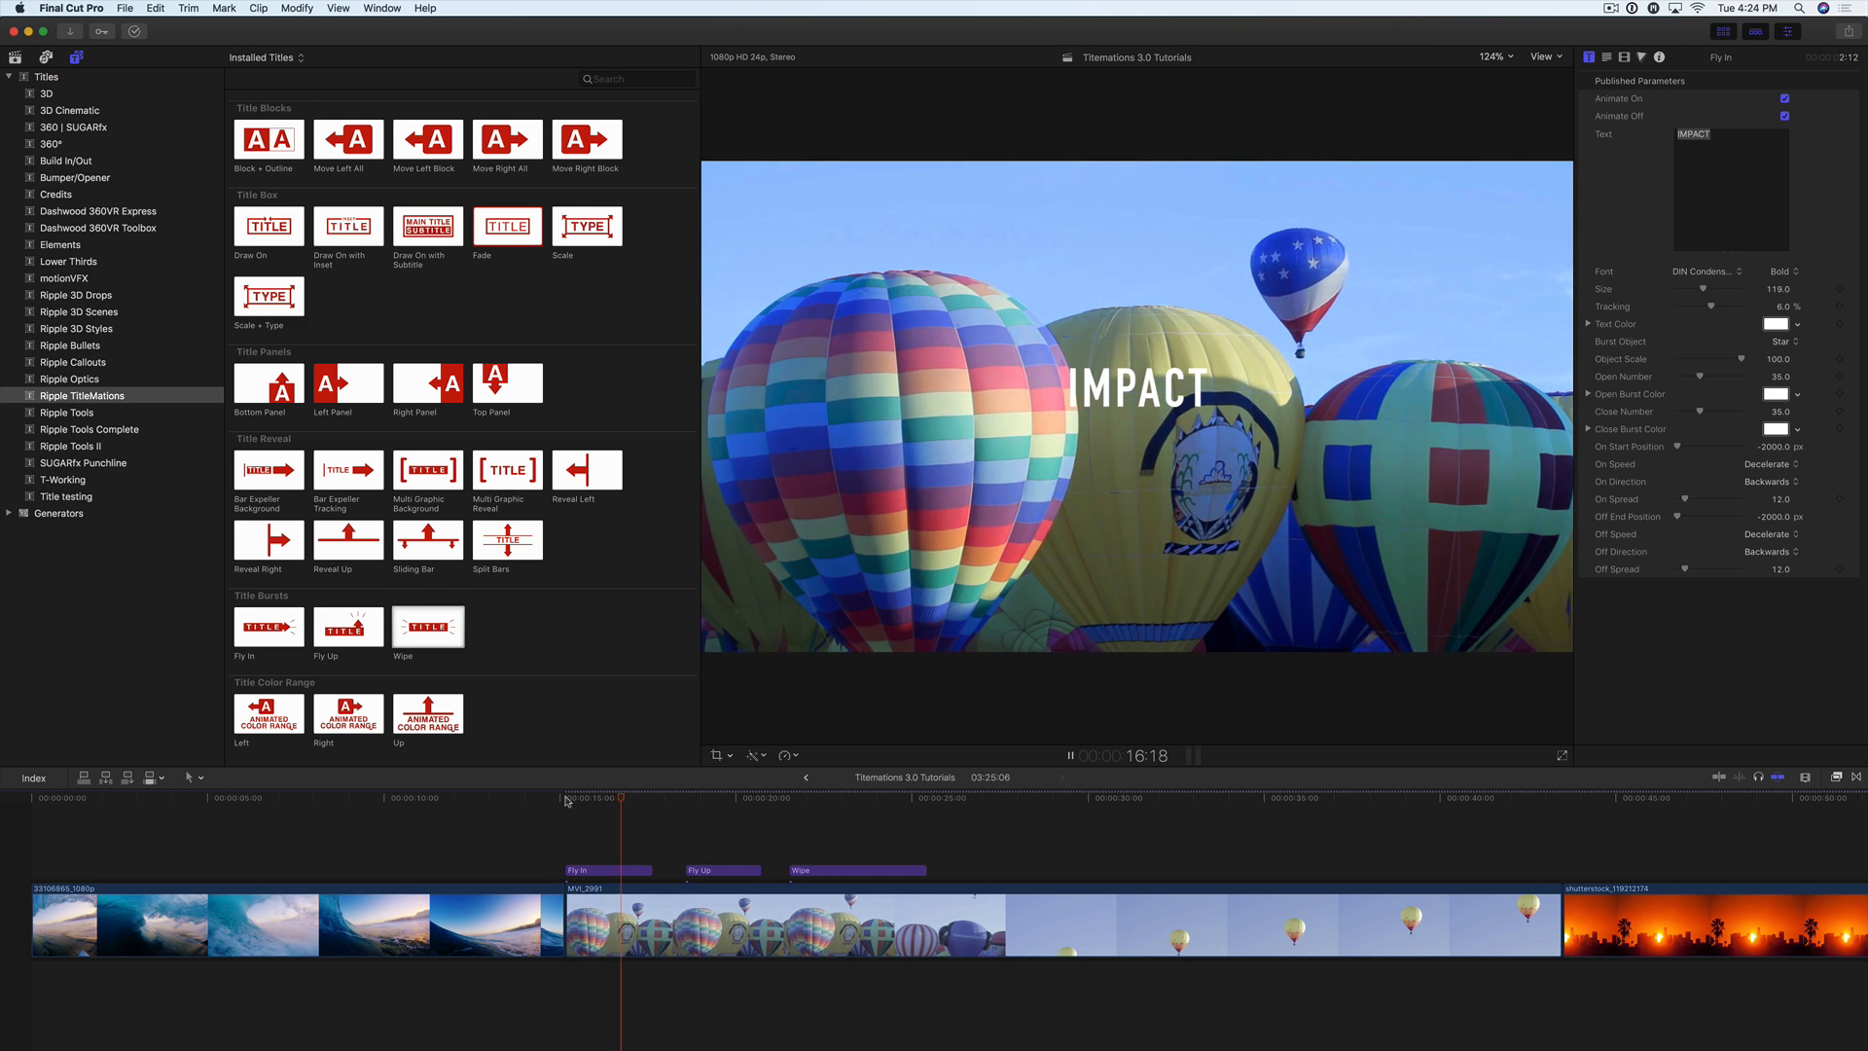
key("space")
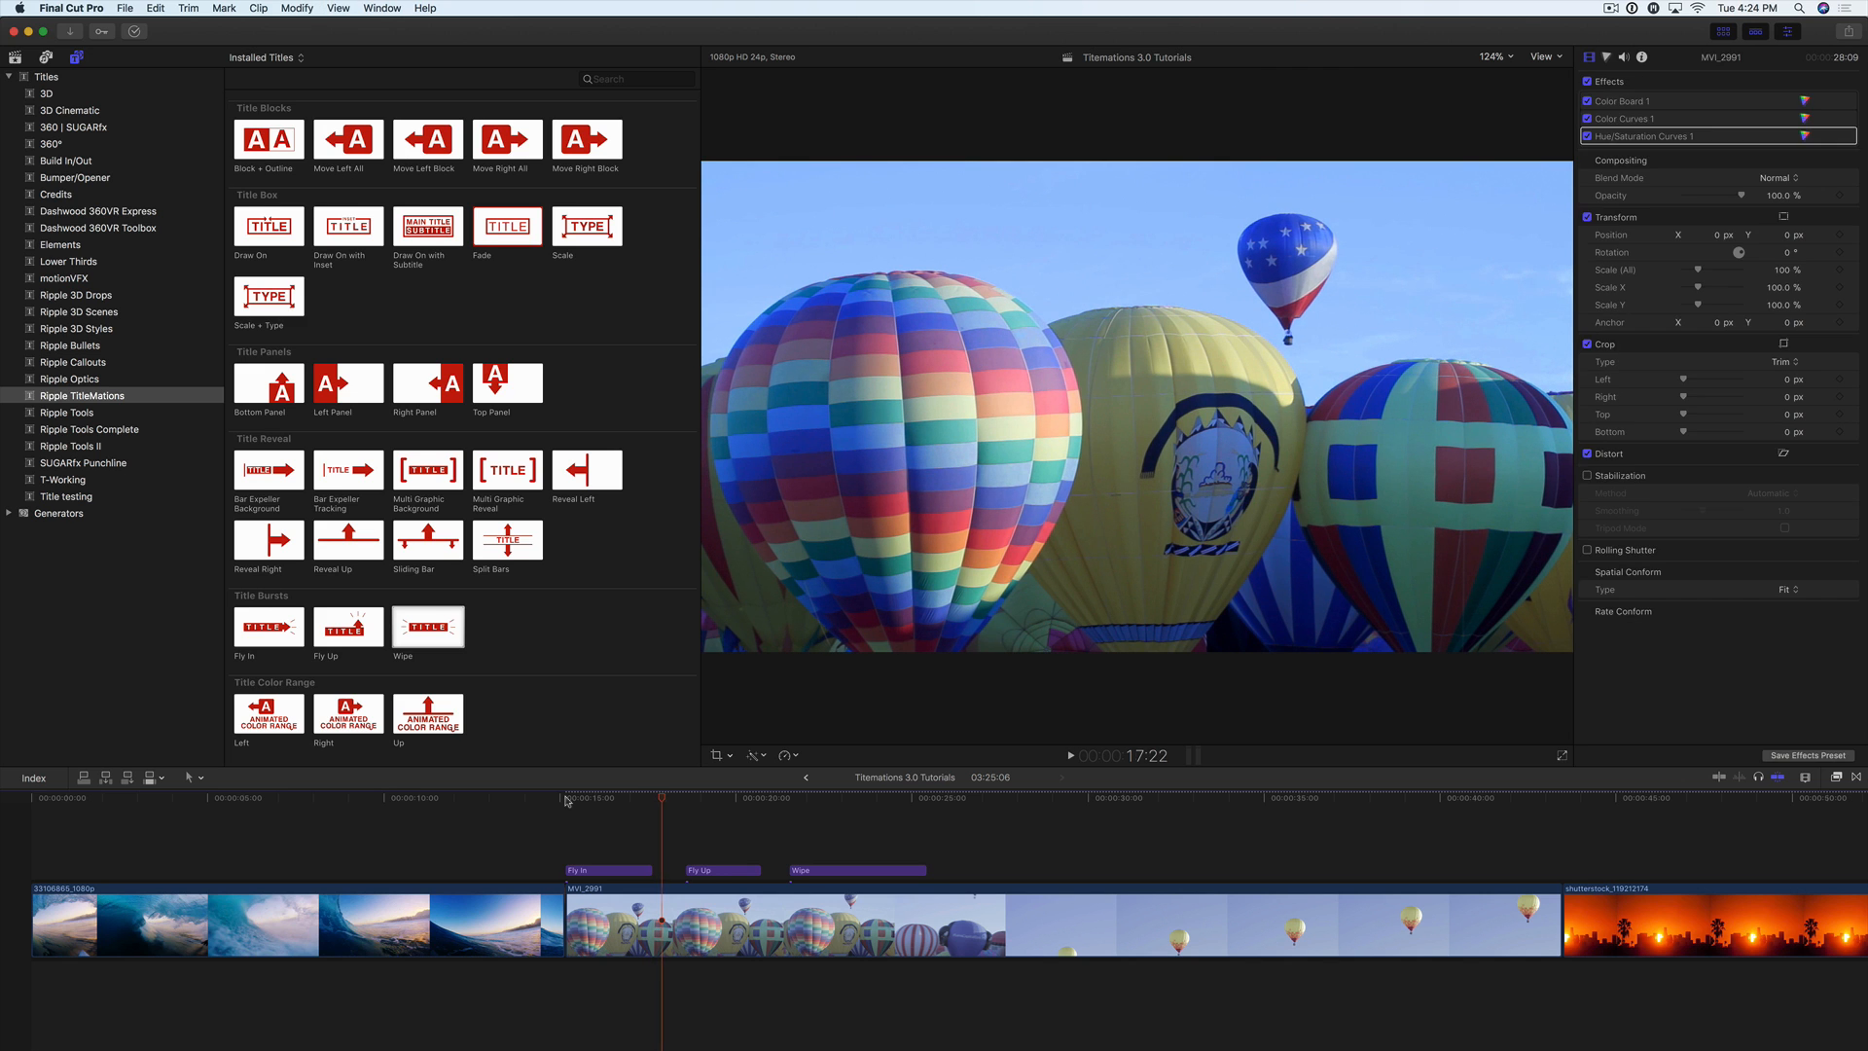
left_click(566, 799)
key("space")
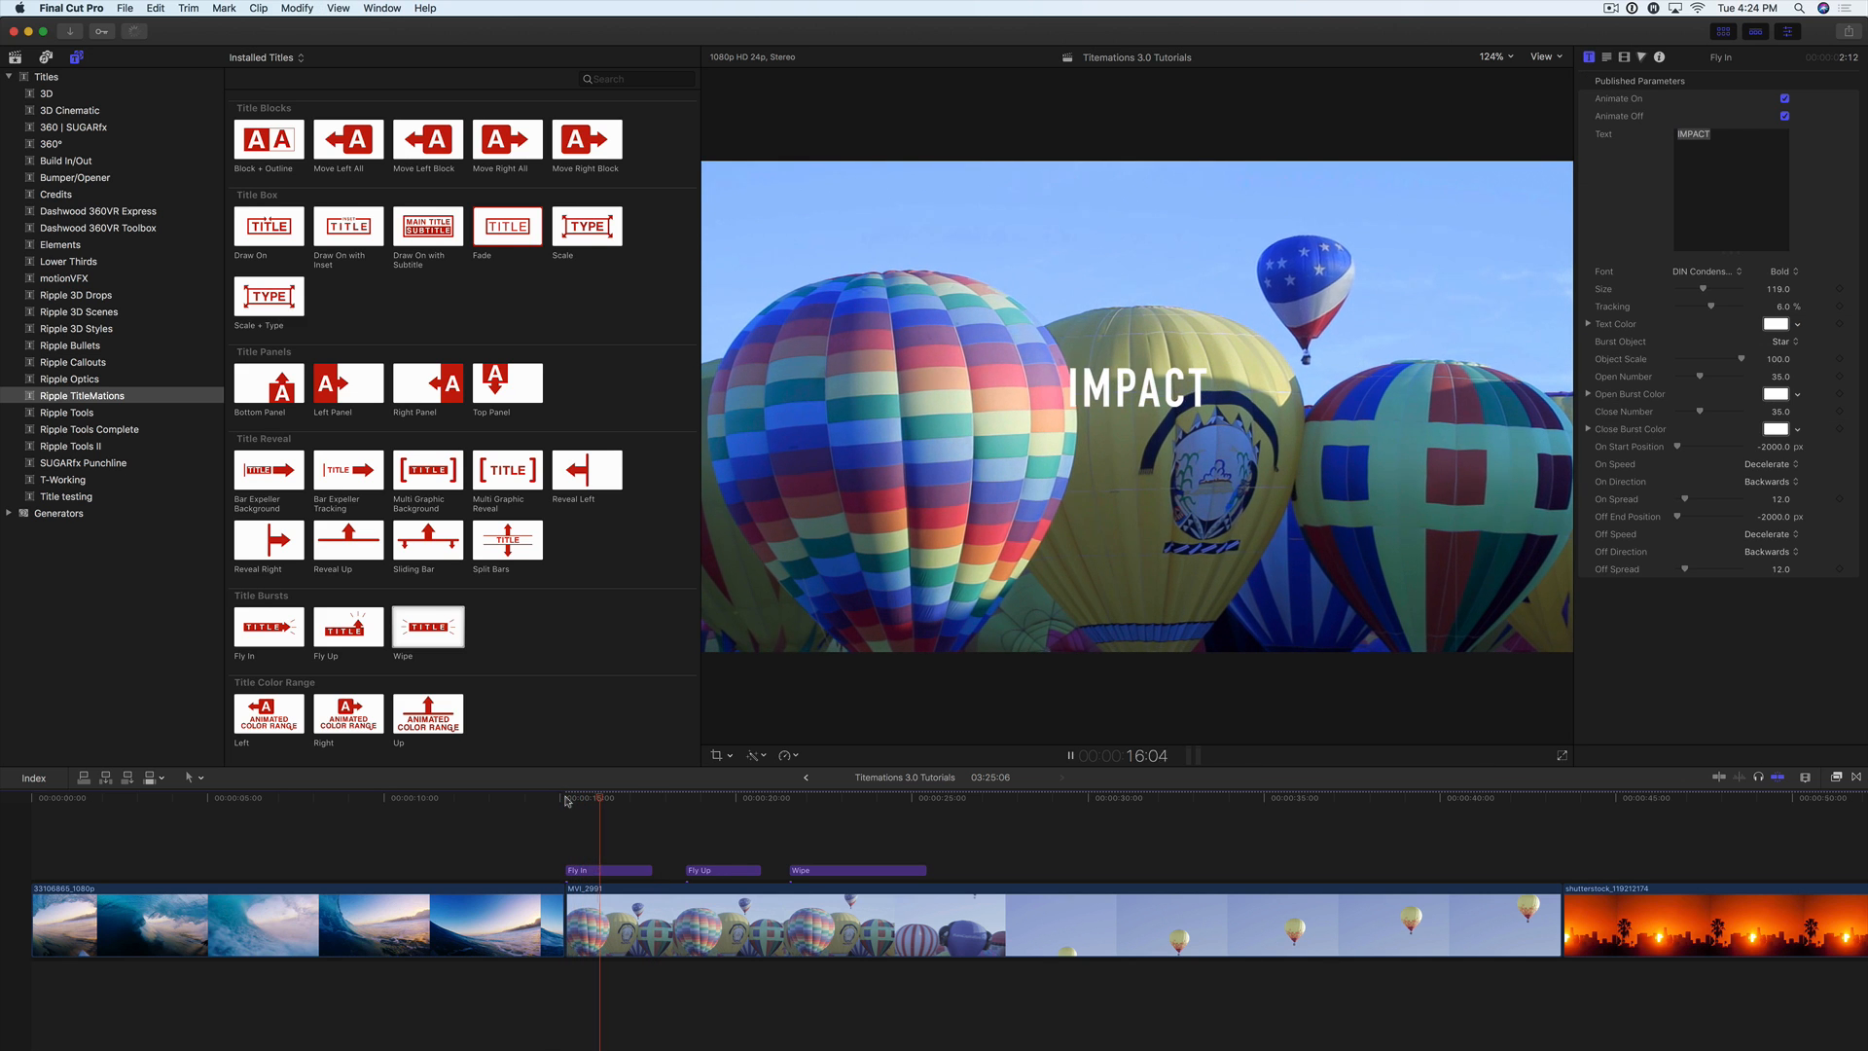
left_click(566, 798)
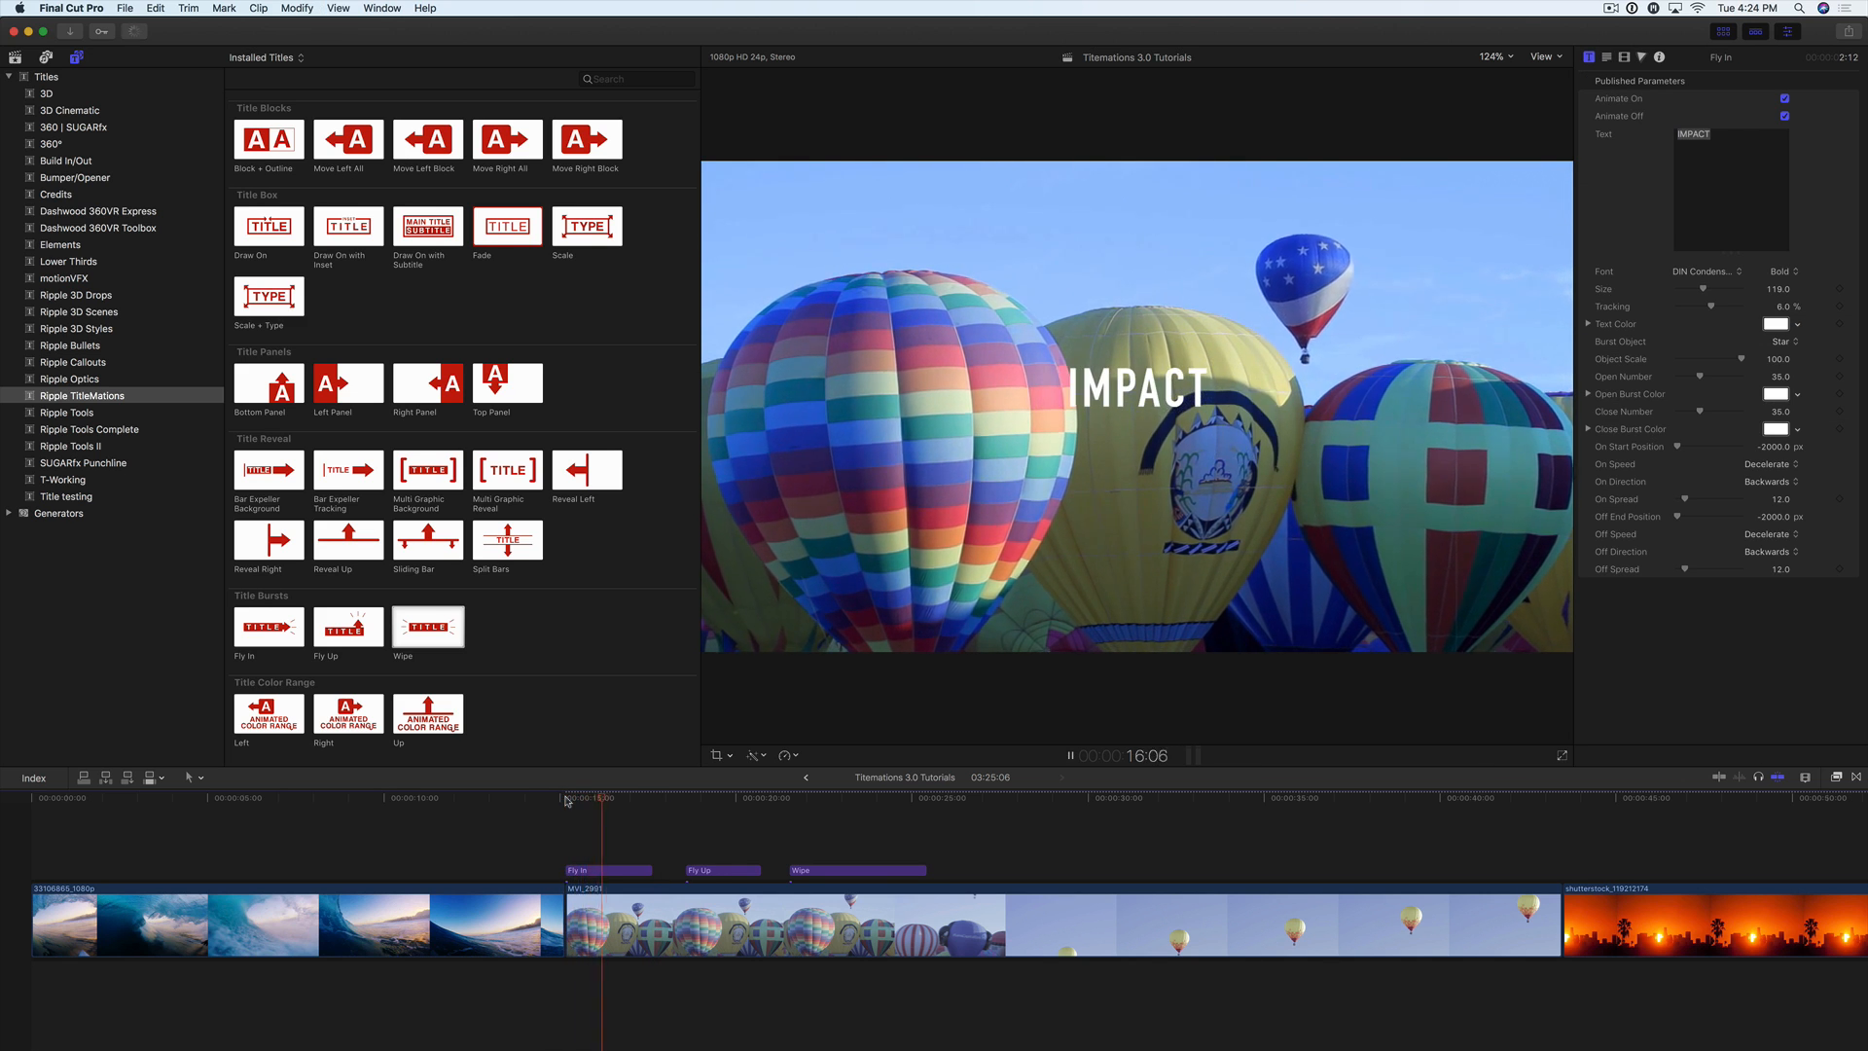
key("space")
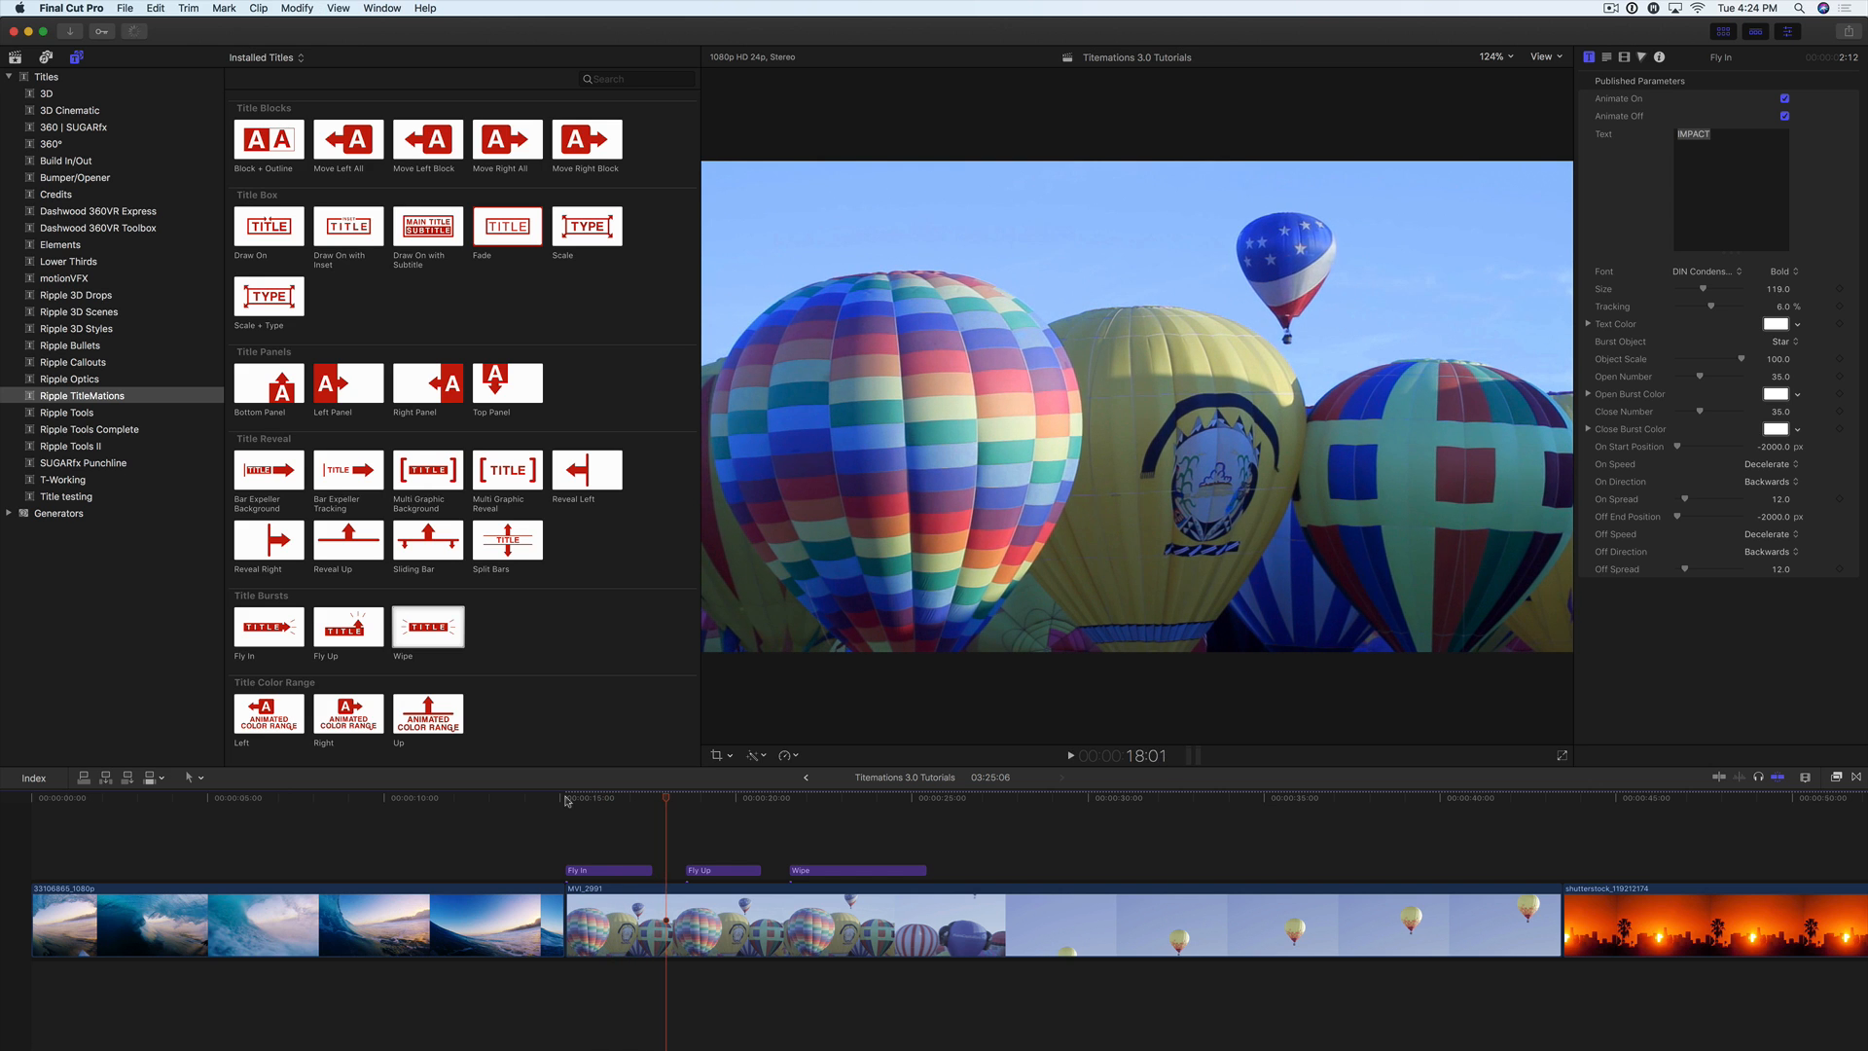
left_click(567, 799)
key("space")
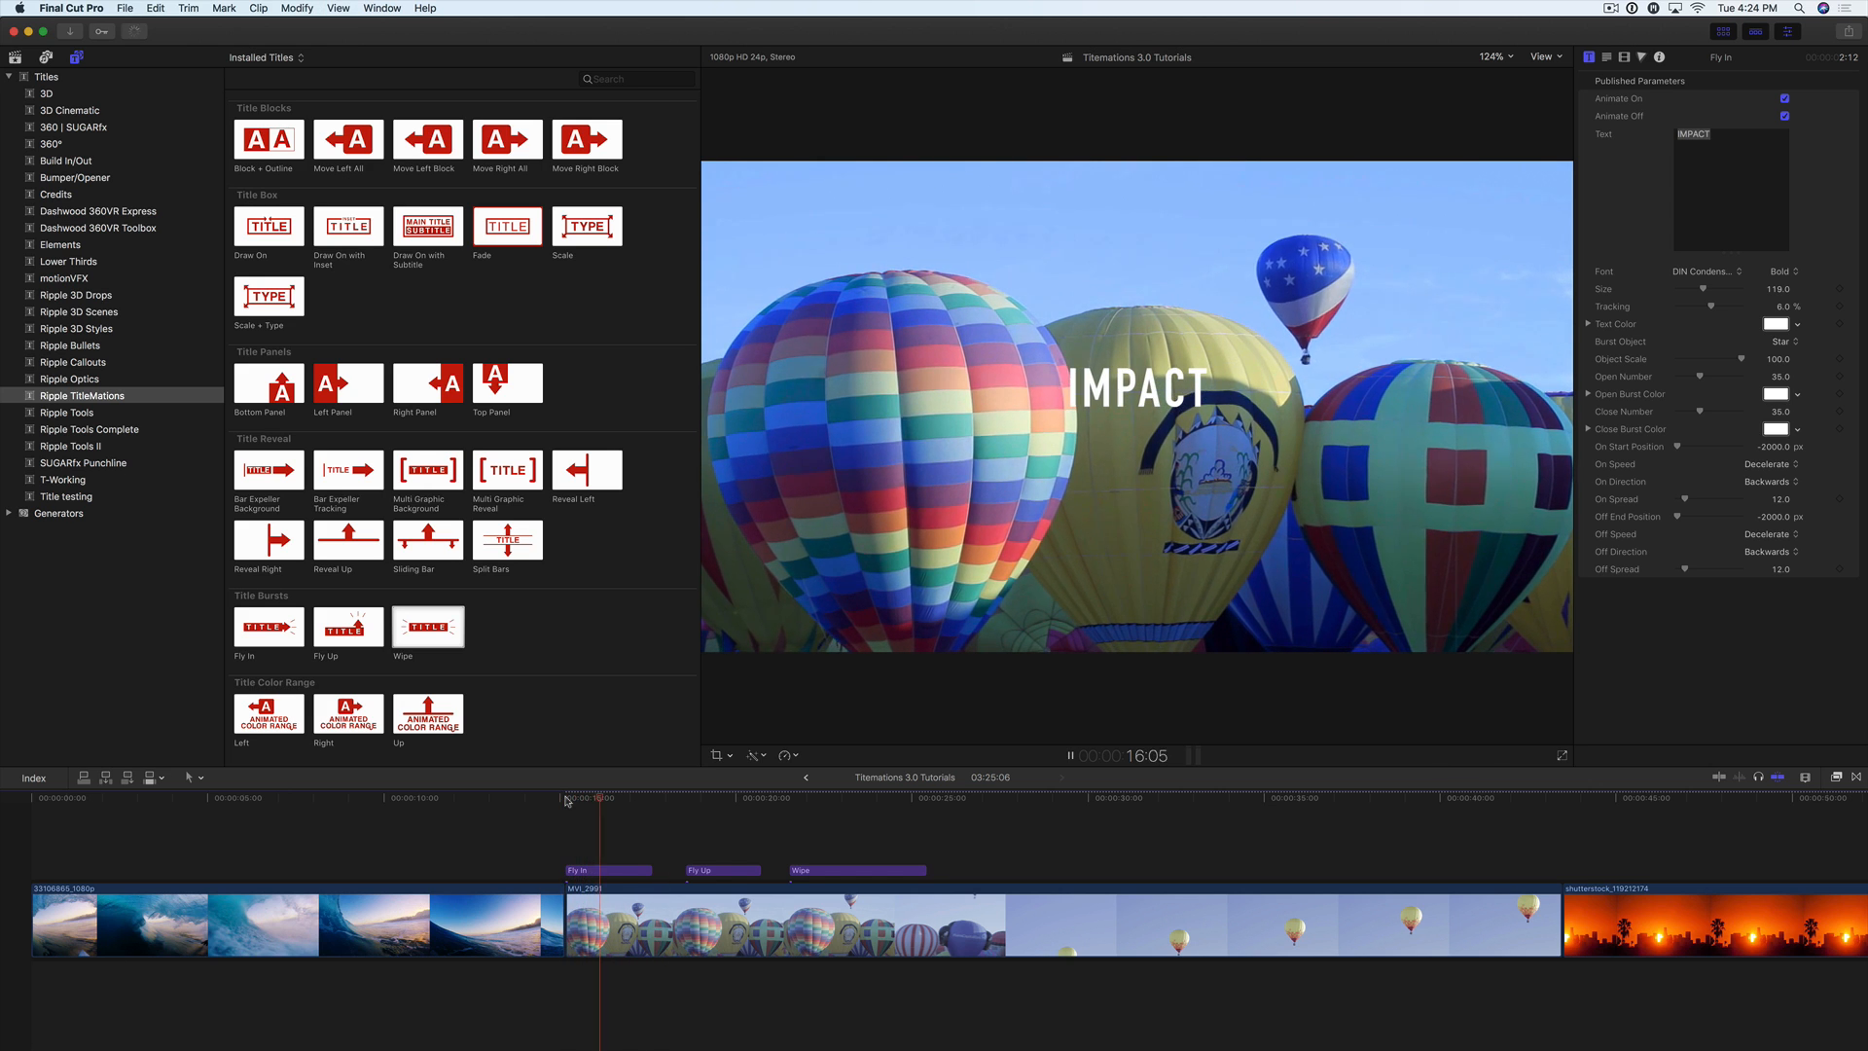
key("space")
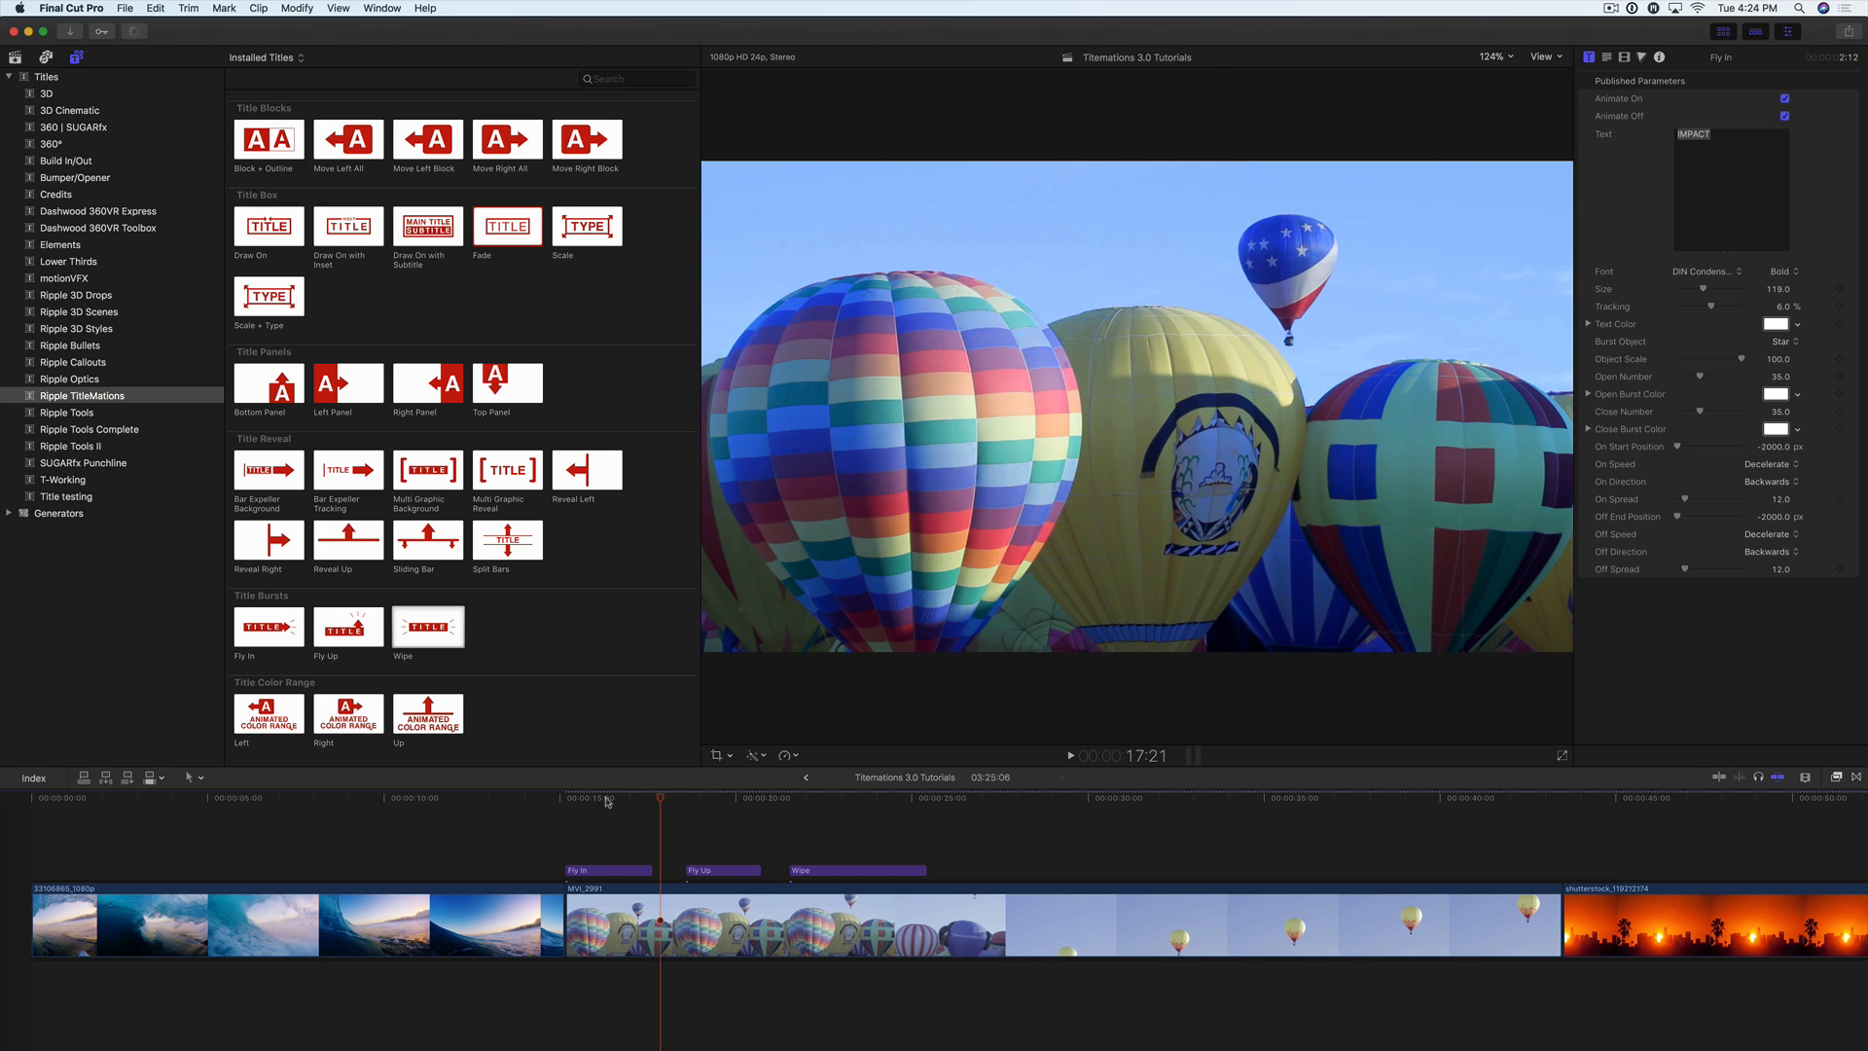
Step: Move the IMPACT title over the large multicoloured balloon and replace its text with BALLOON FESTIVAL
left_click(605, 799)
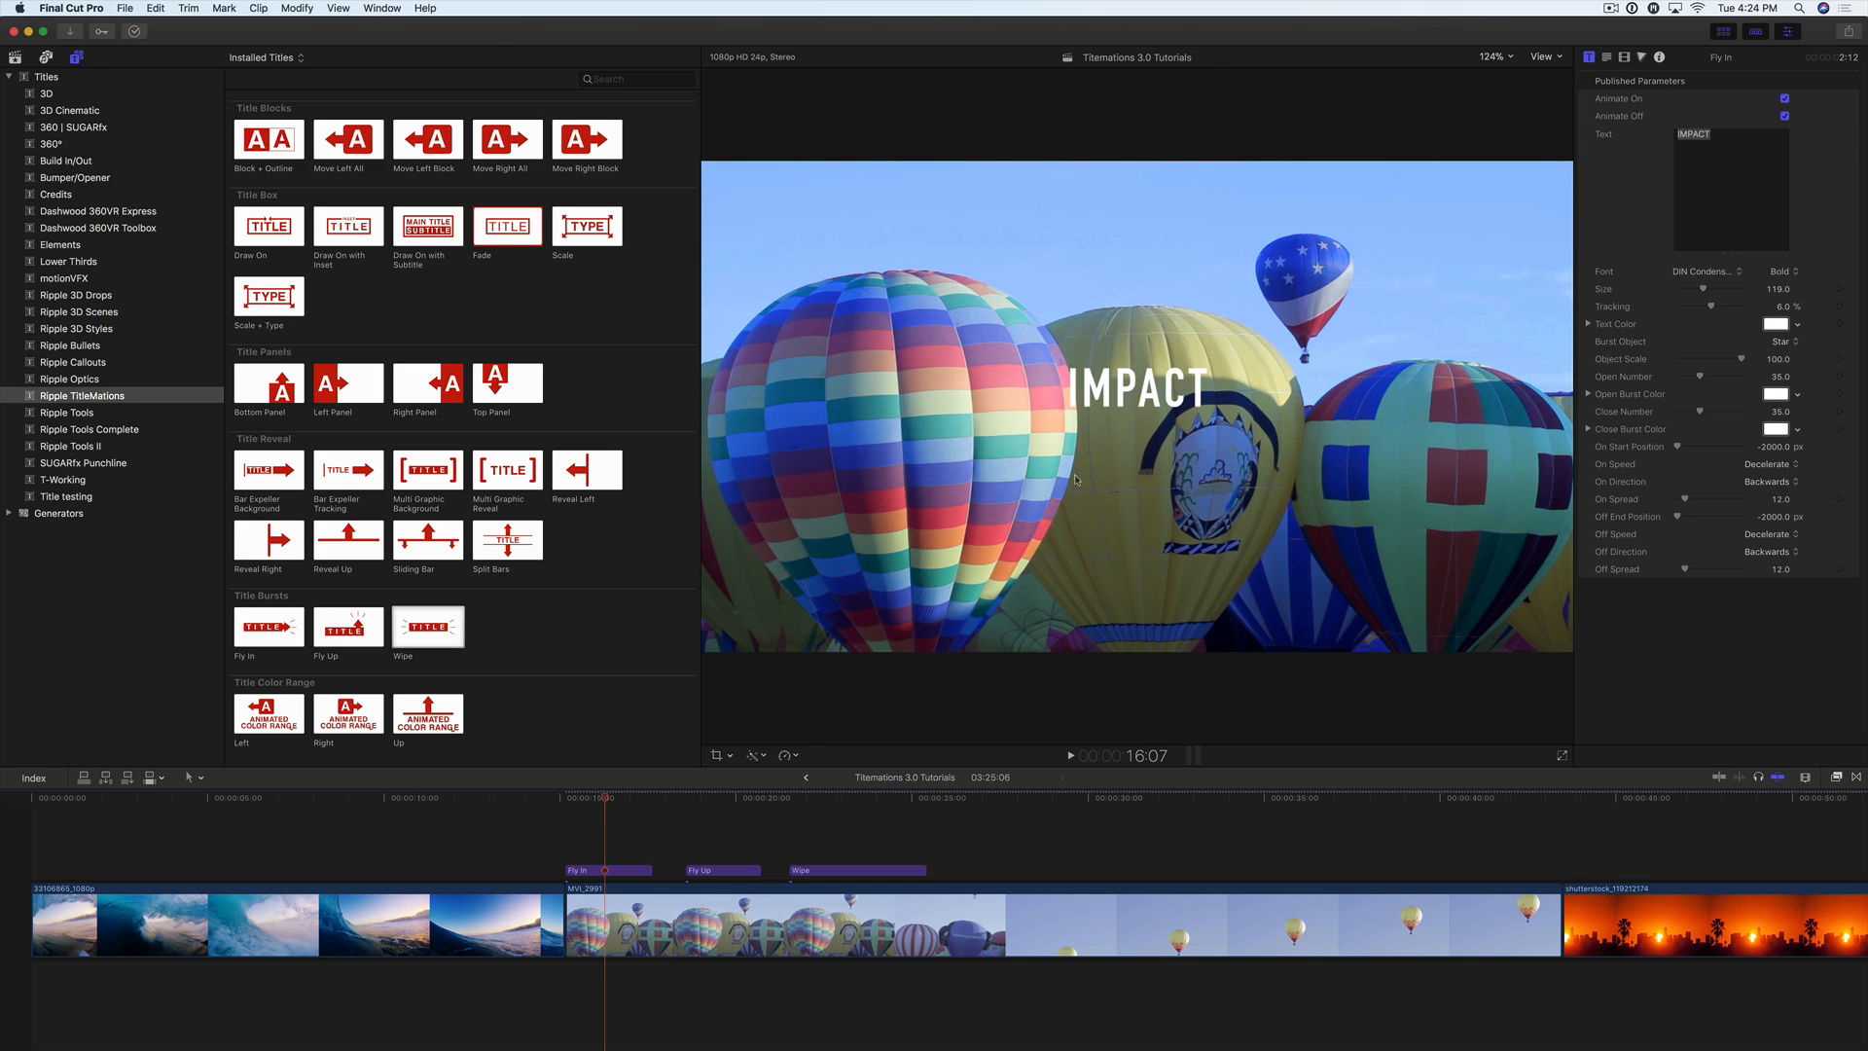
left_click_drag(1138, 385, 886, 438)
double_click(886, 437)
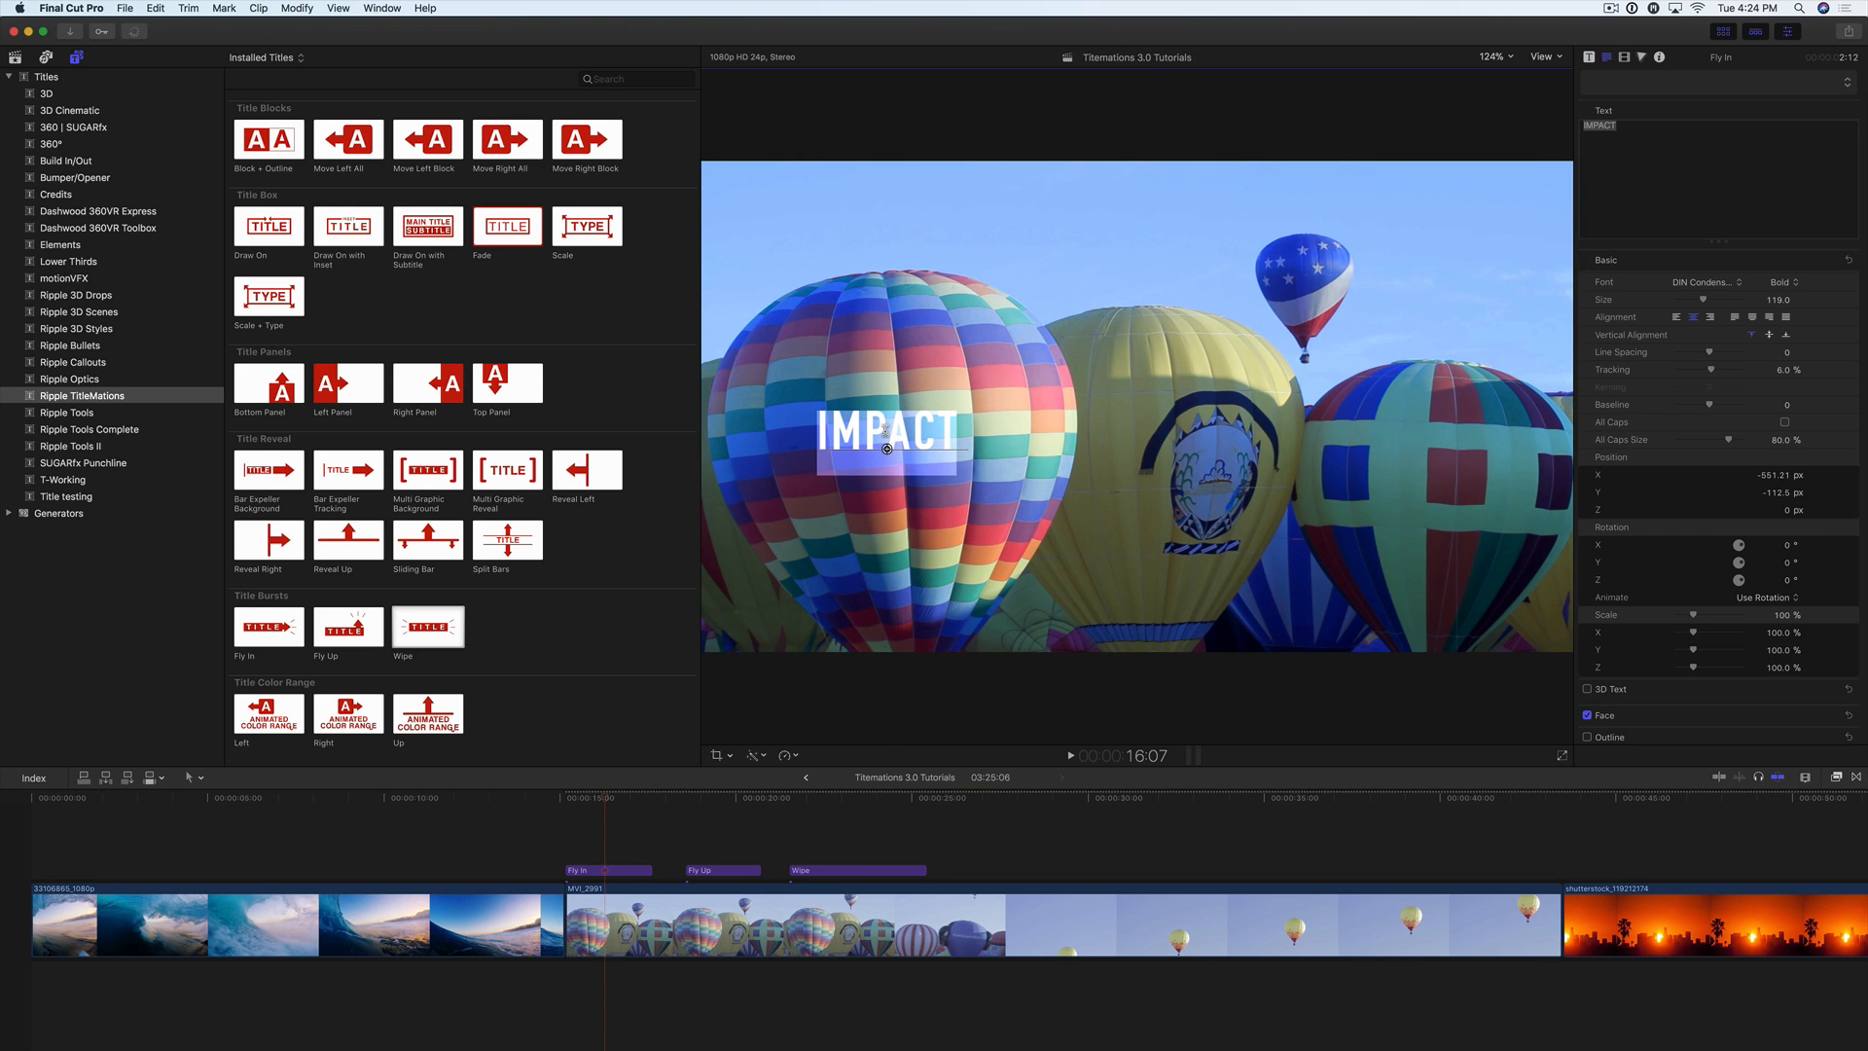
type("BA")
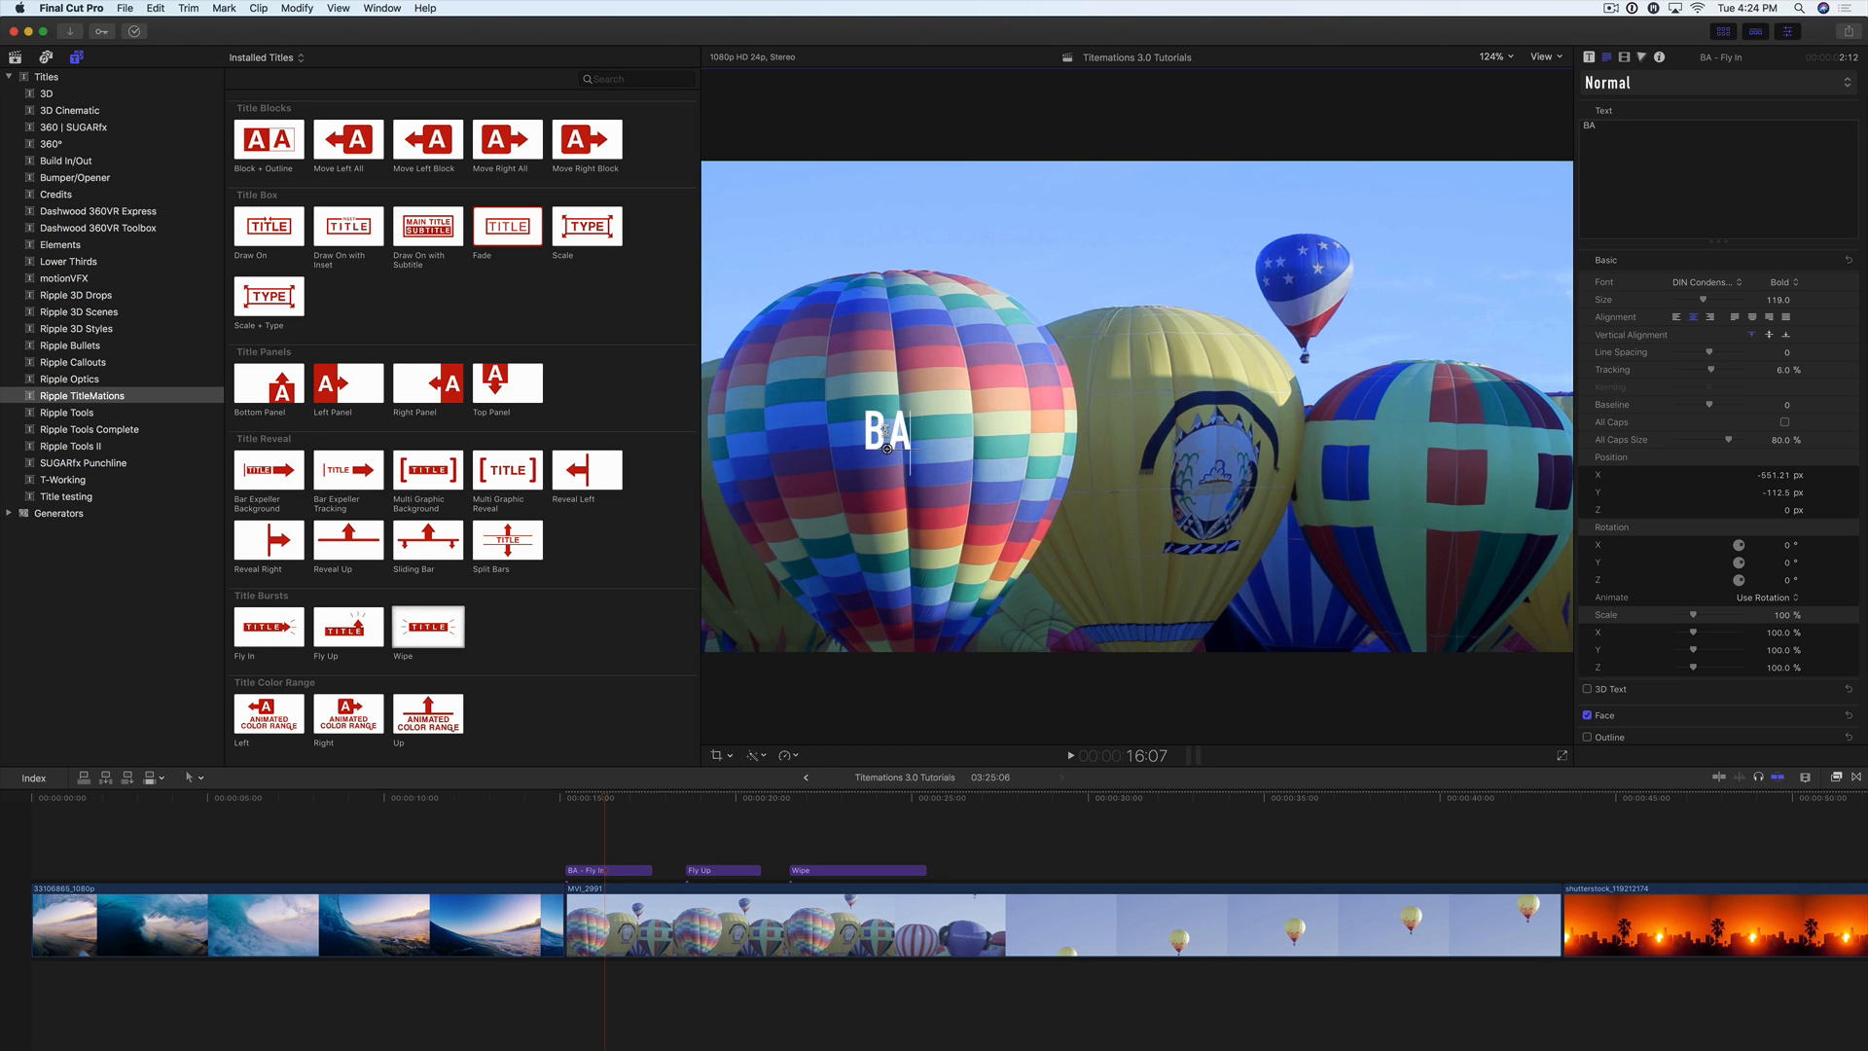
type("LOON")
key("BackSpace")
key("BackSpace")
key("BackSpace")
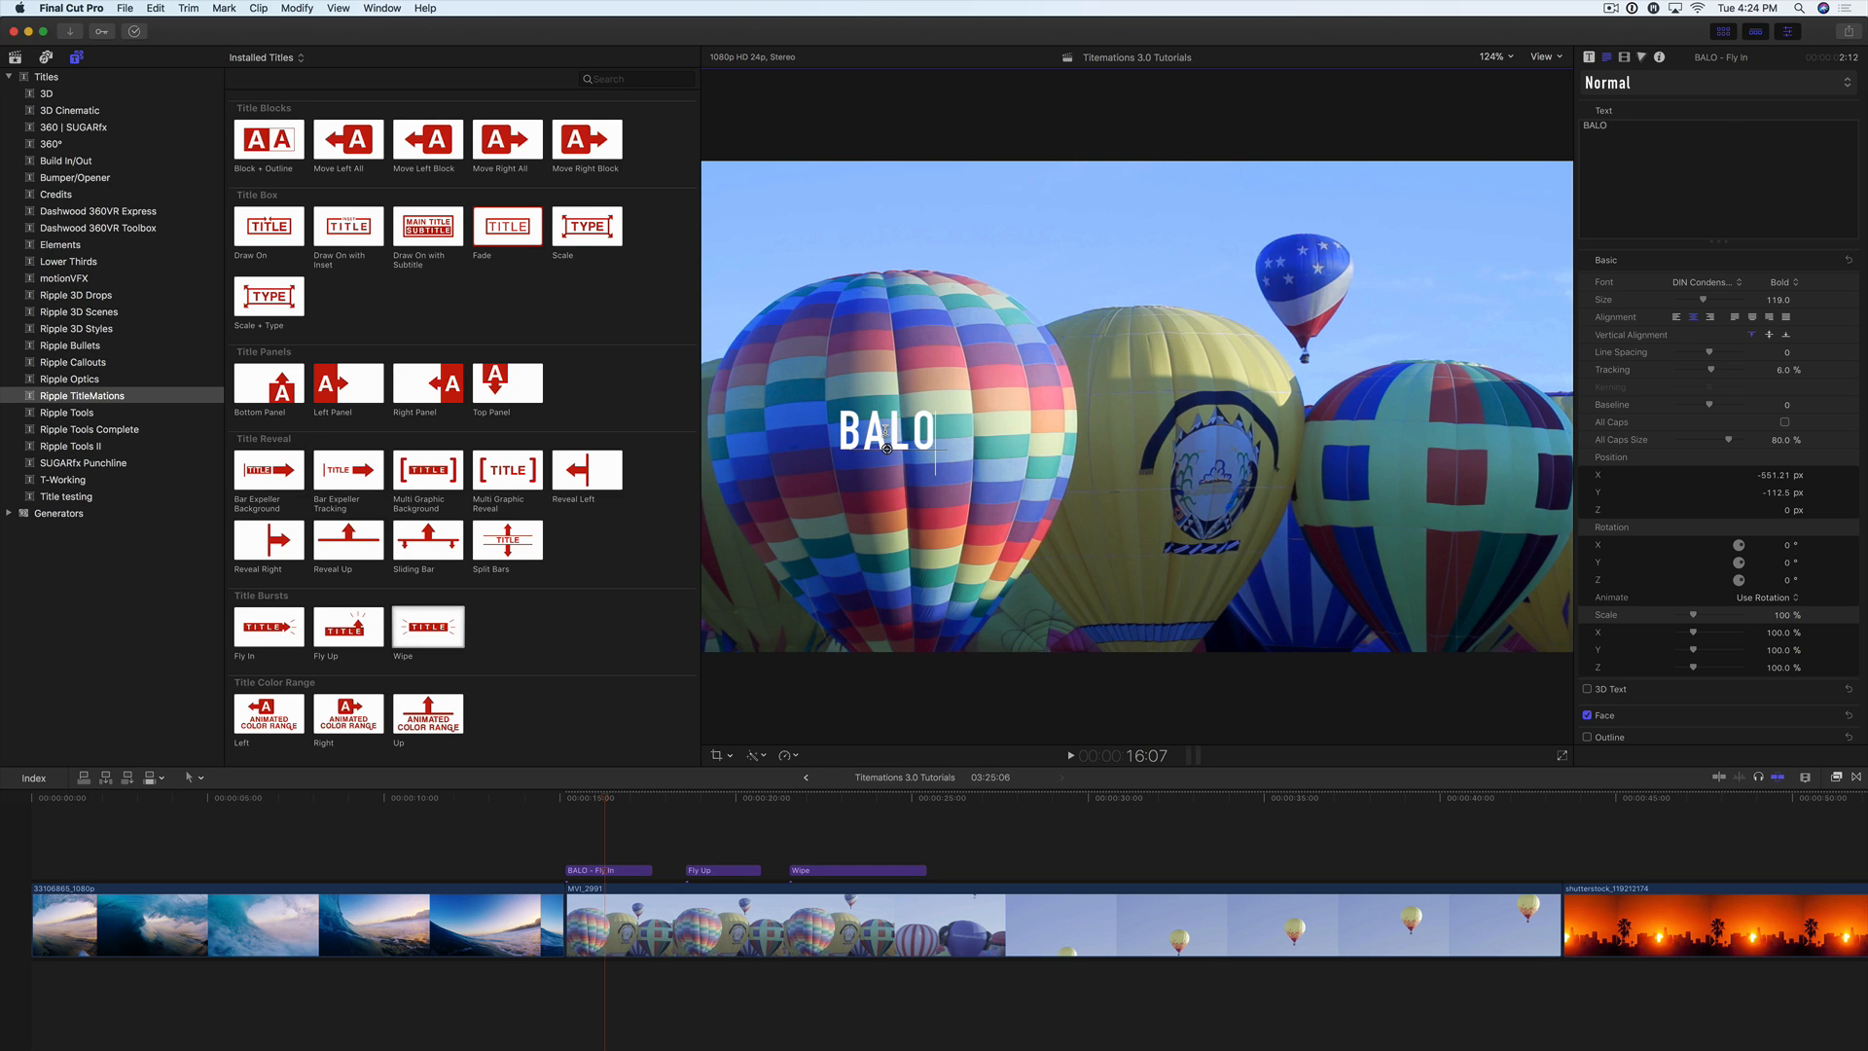
type("LOON FESTIVAL")
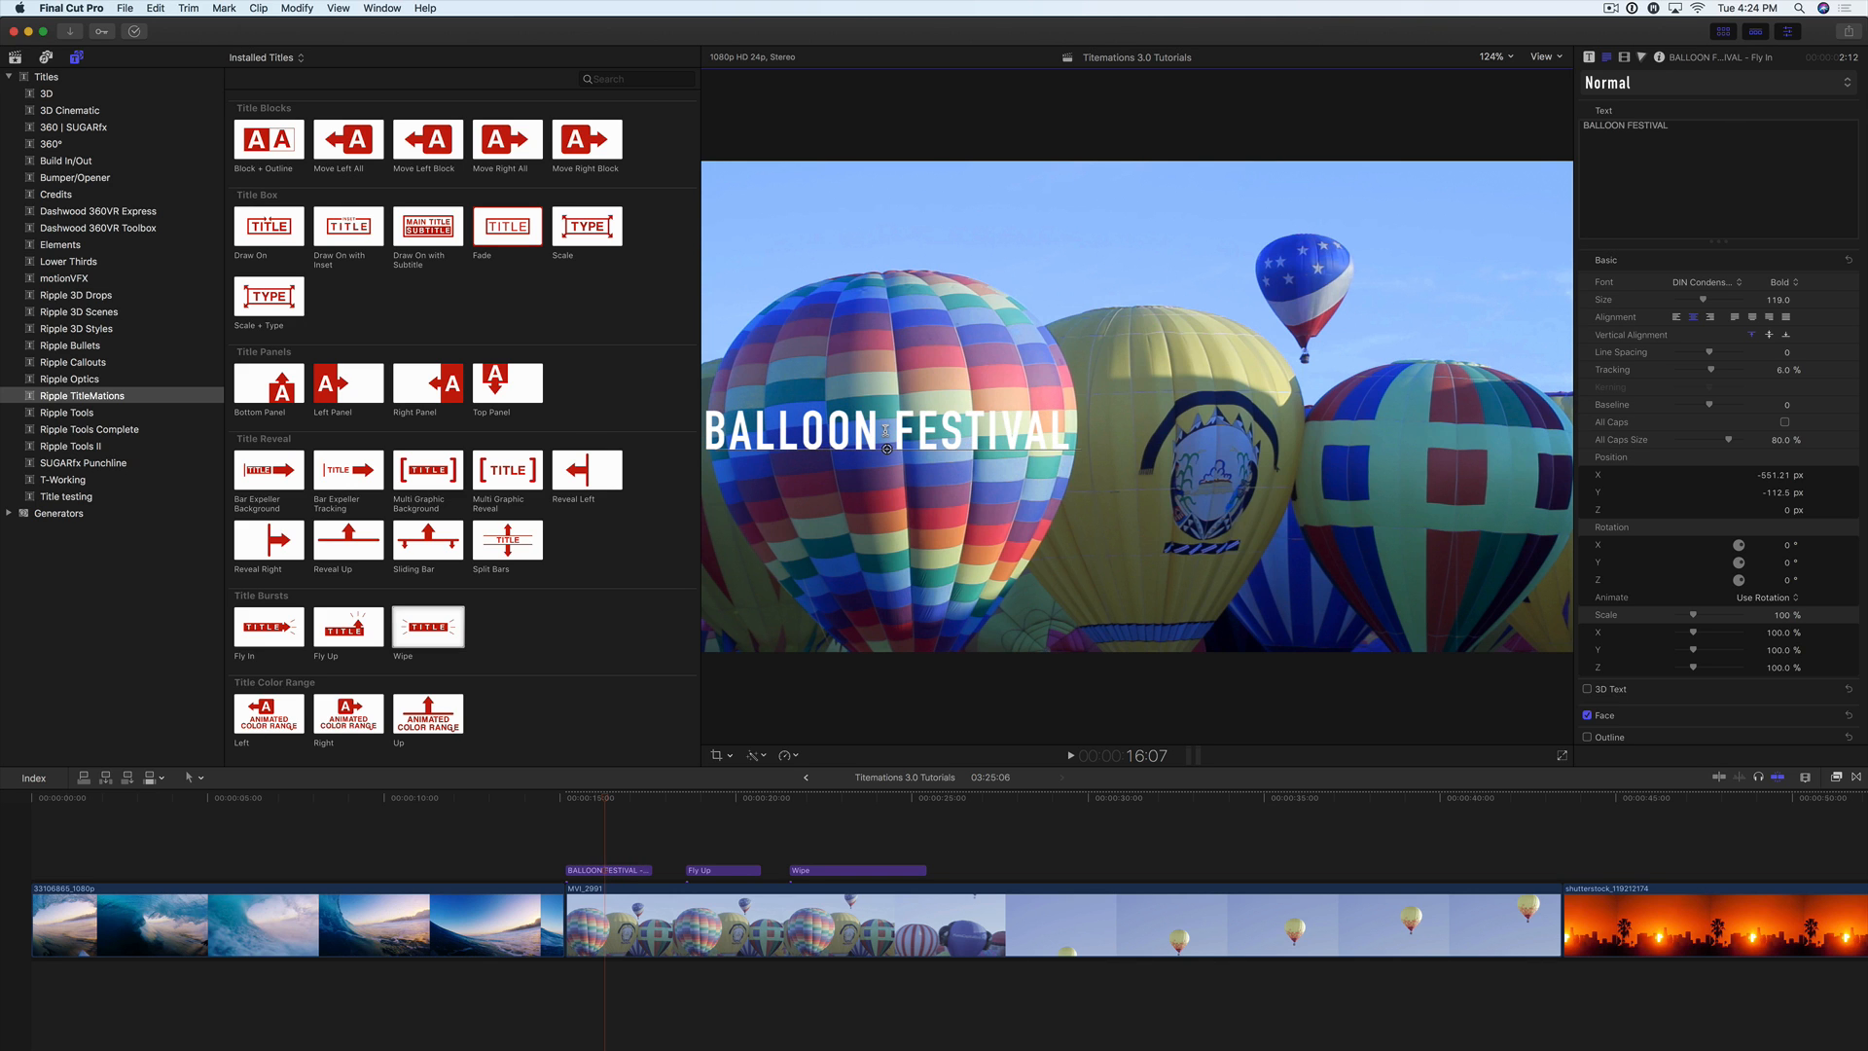
key("Escape")
Step: Reposition the BALLOON FESTIVAL title to about X -230 px, Y -313 px and look over its text settings and published parameters
left_click_drag(886, 429, 1077, 535)
left_click(1589, 58)
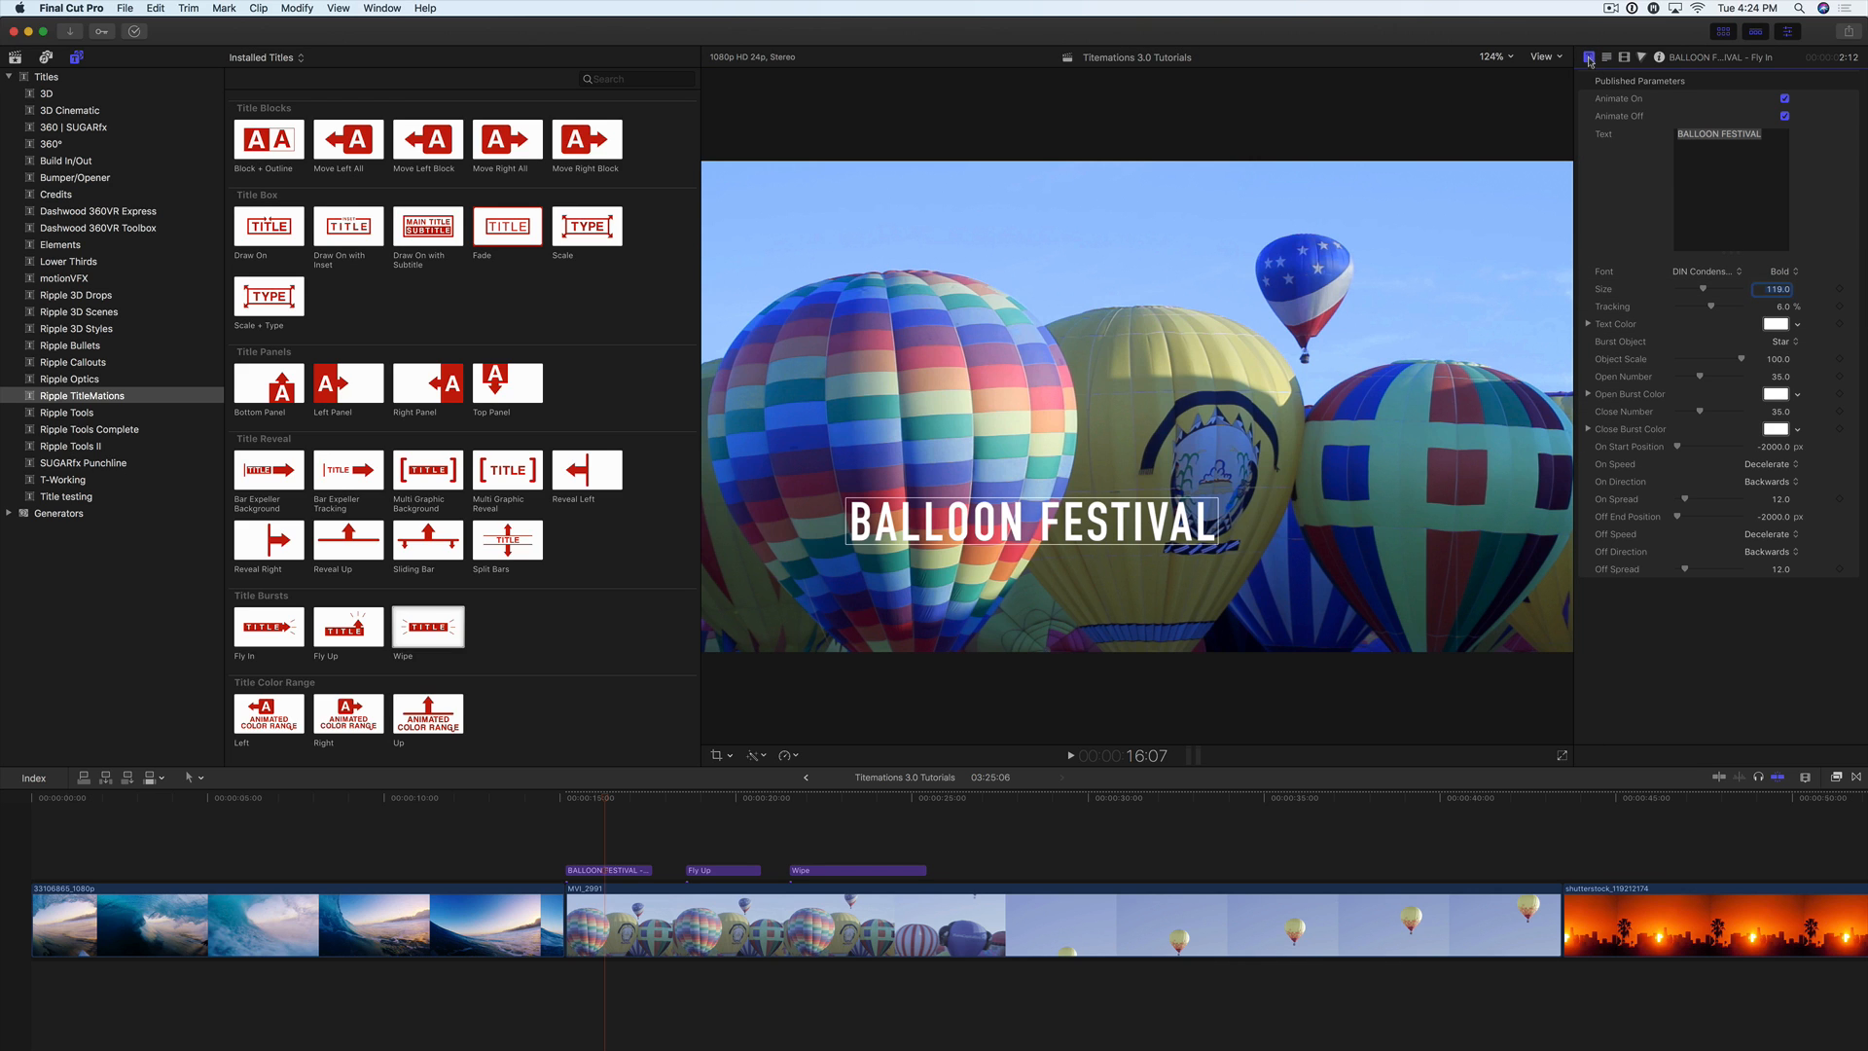
left_click(1607, 59)
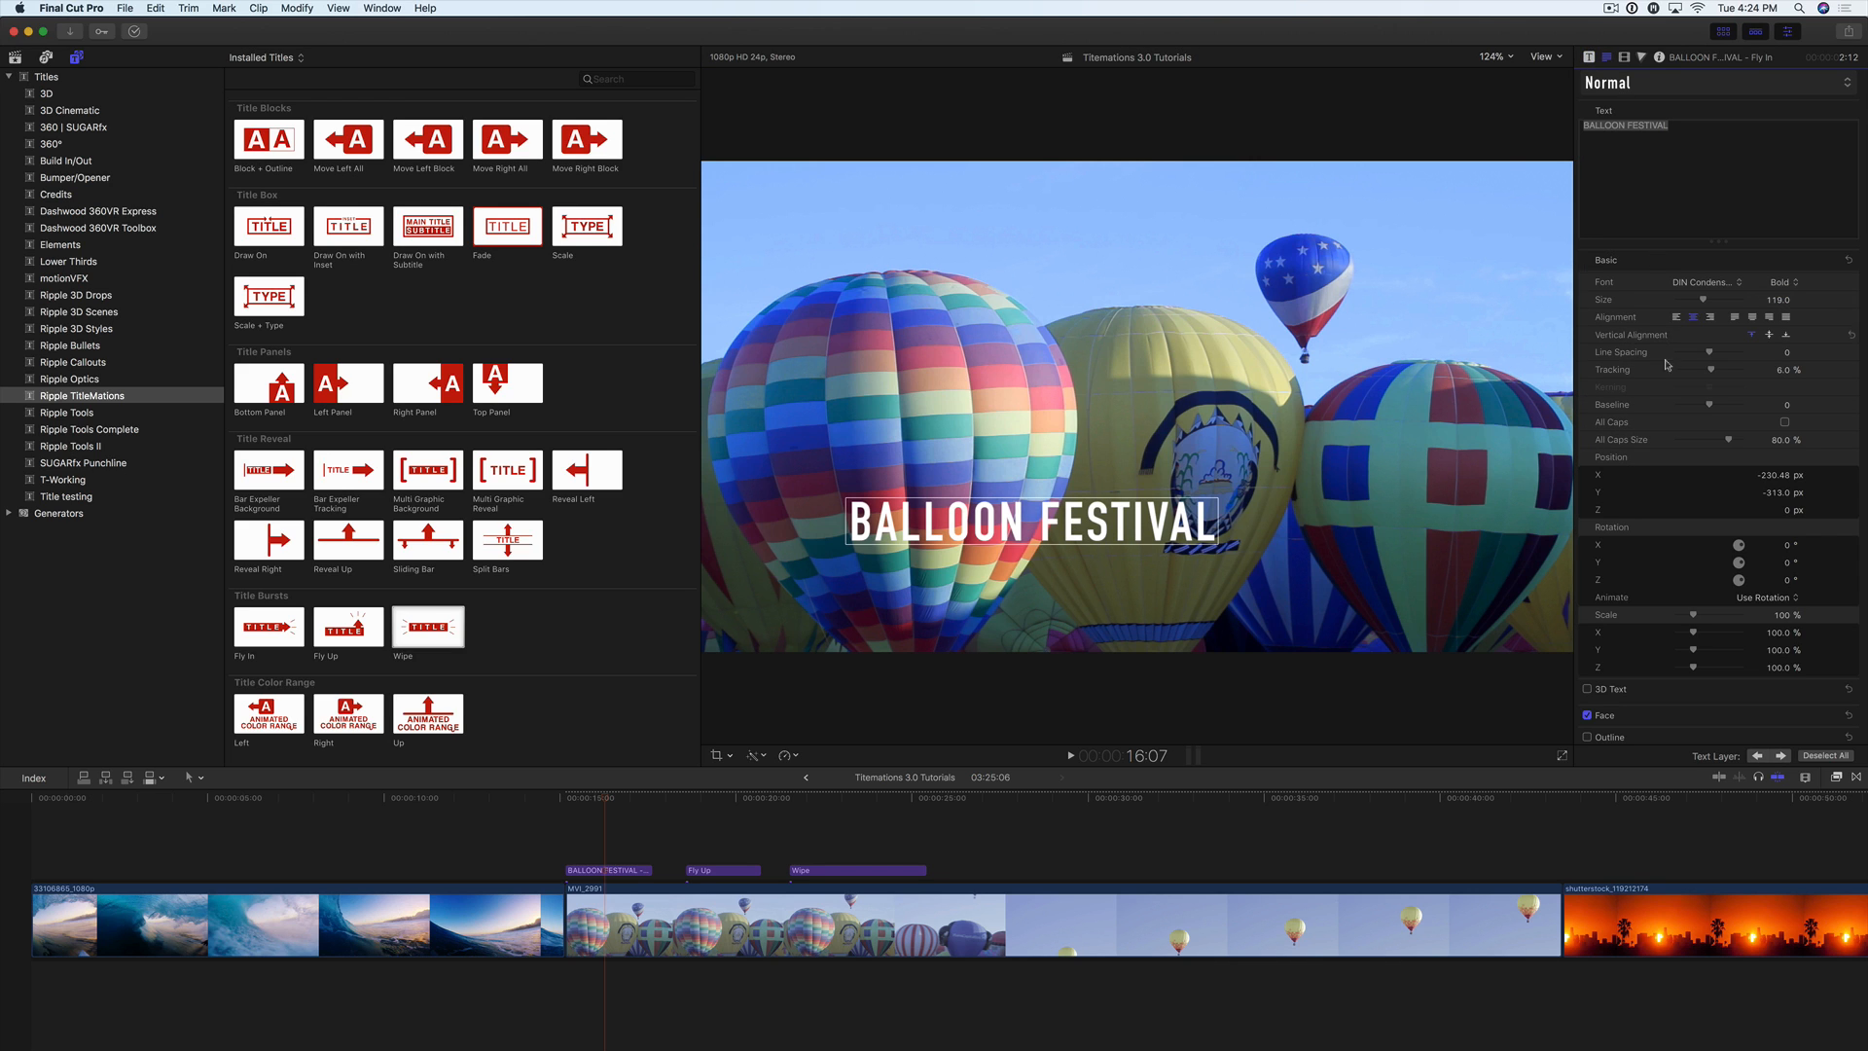
left_click(1589, 58)
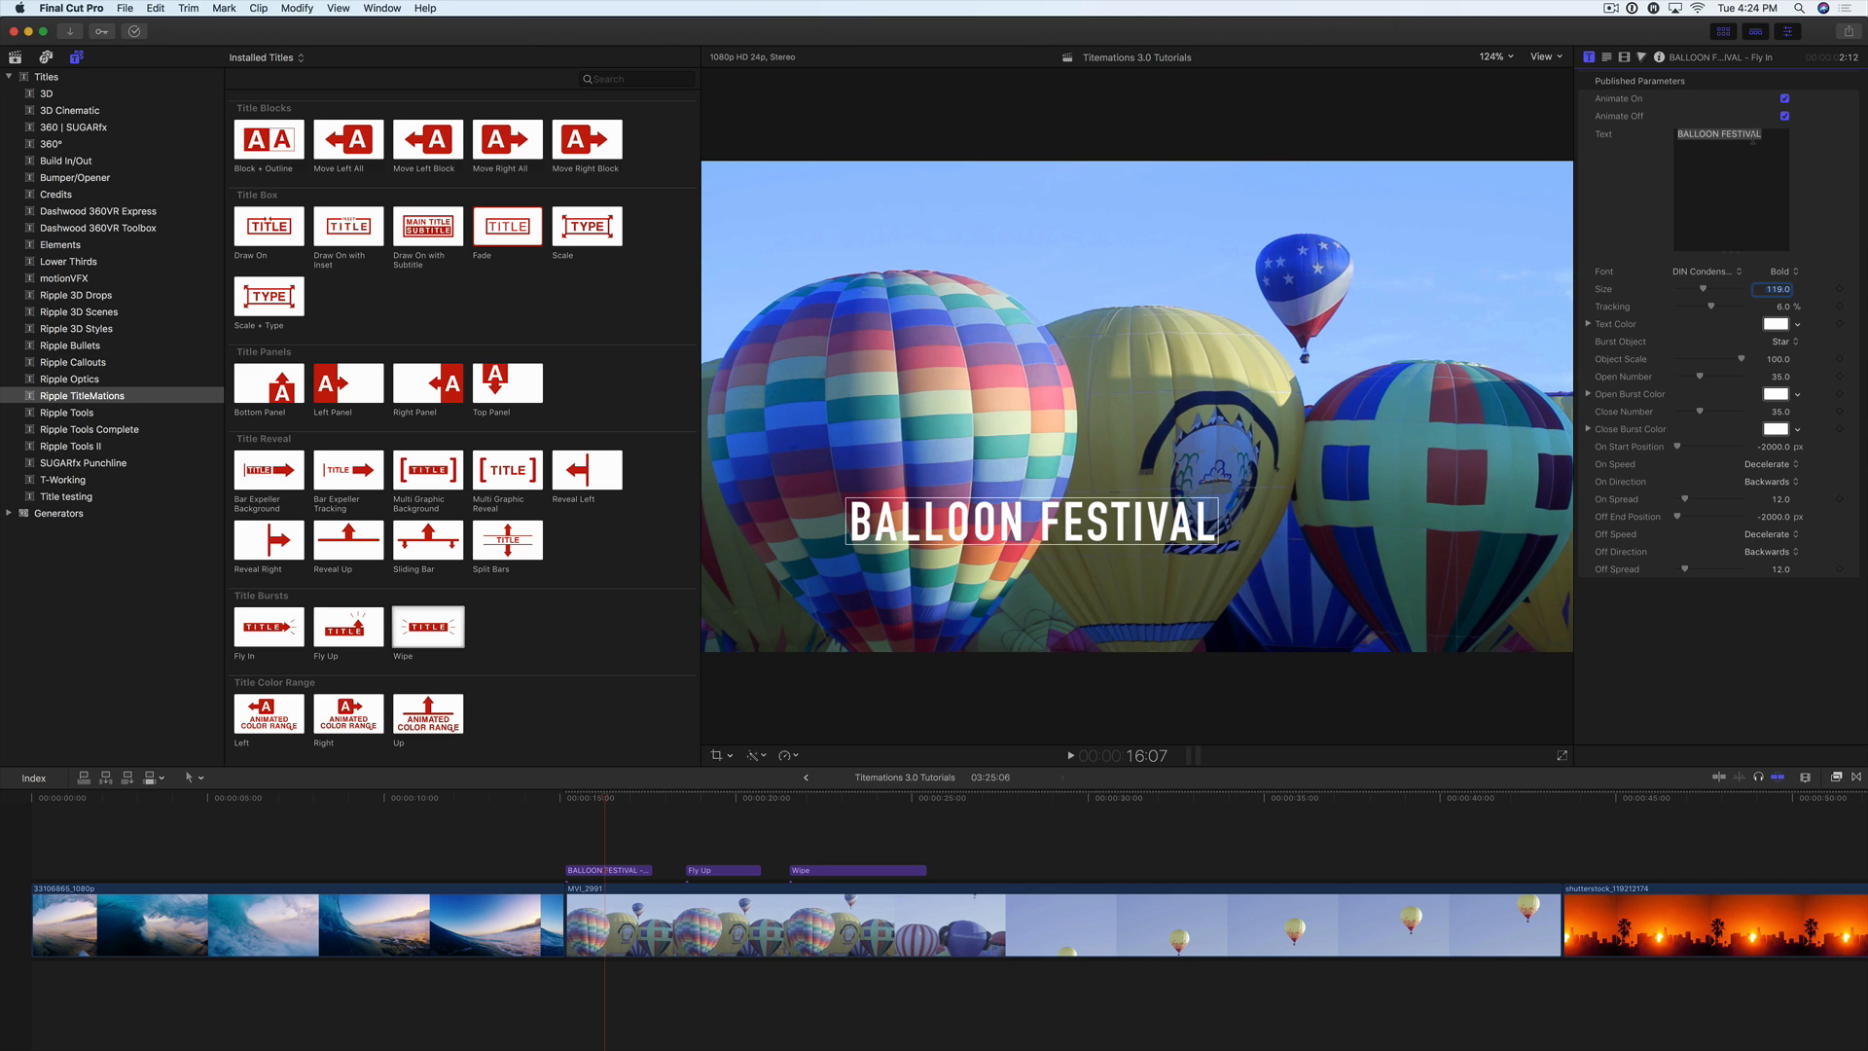
Step: Set the title's font to Dense, its size to 160 and its tracking to about 9.85%
left_click_drag(1734, 259, 1725, 200)
left_click(1728, 207)
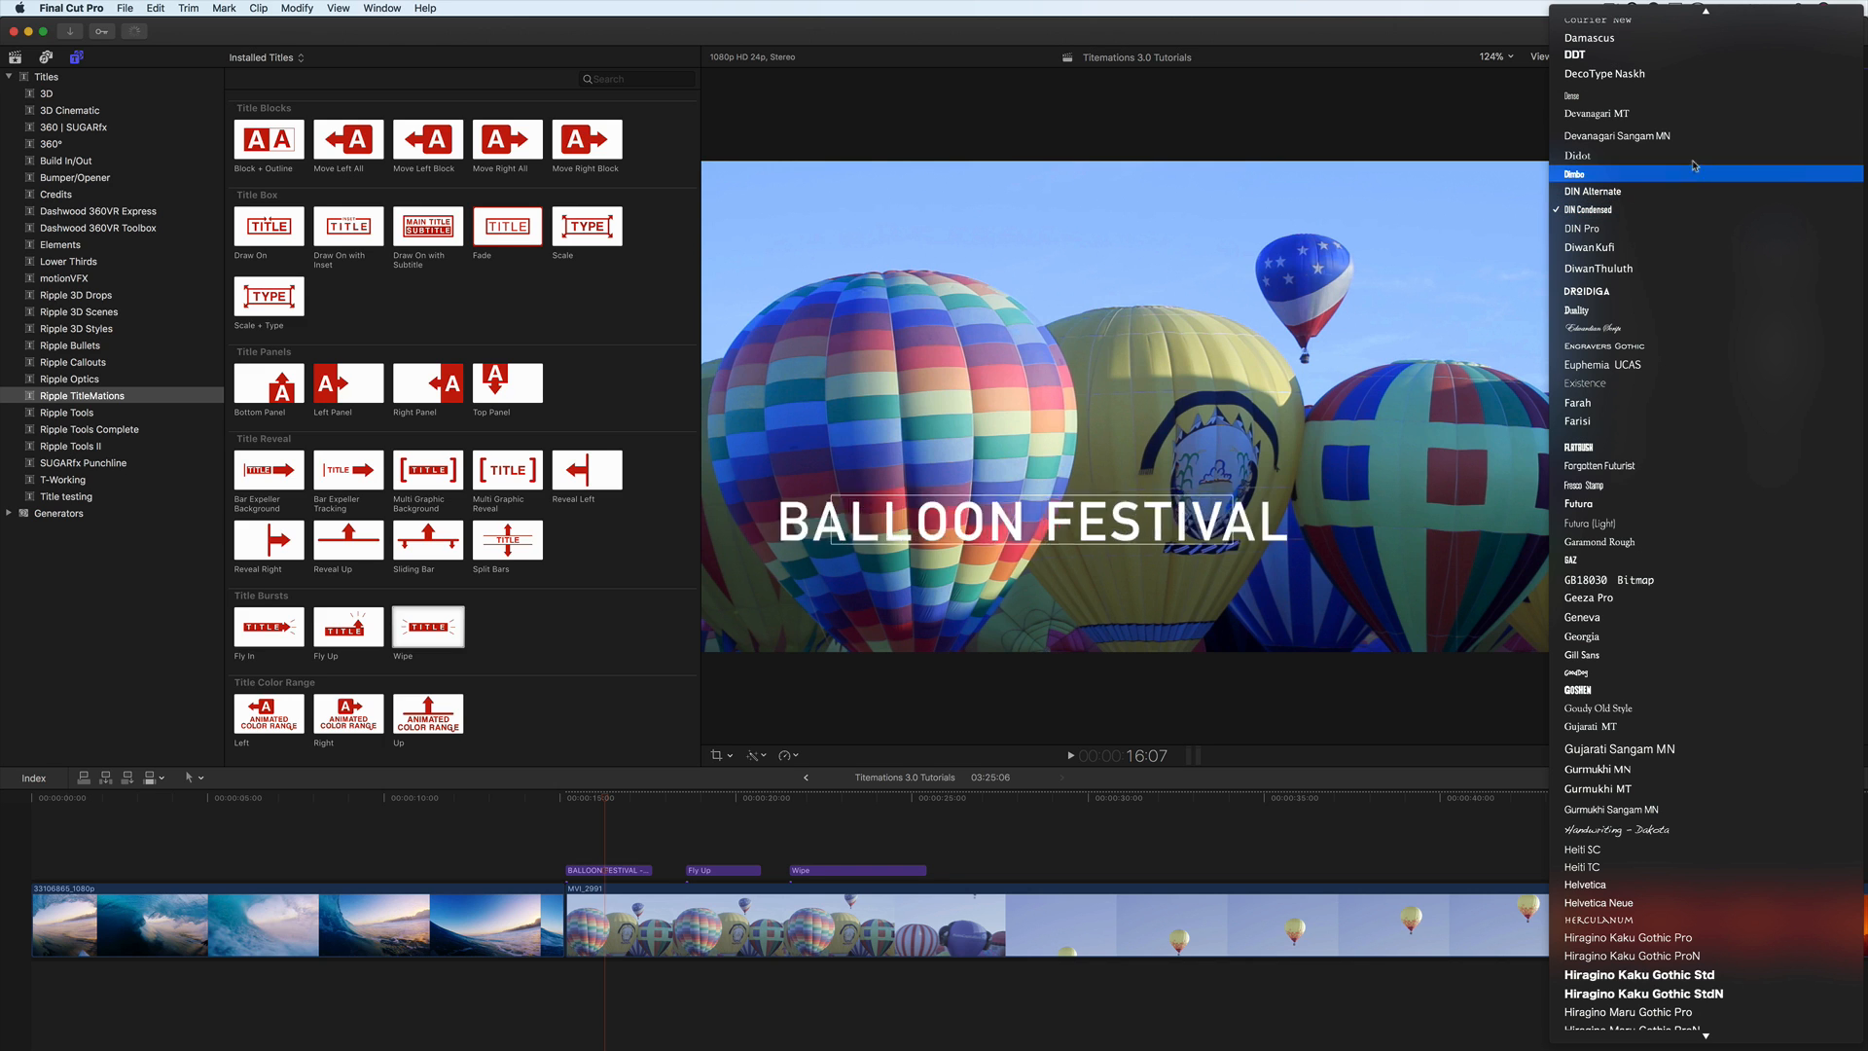
left_click(1676, 98)
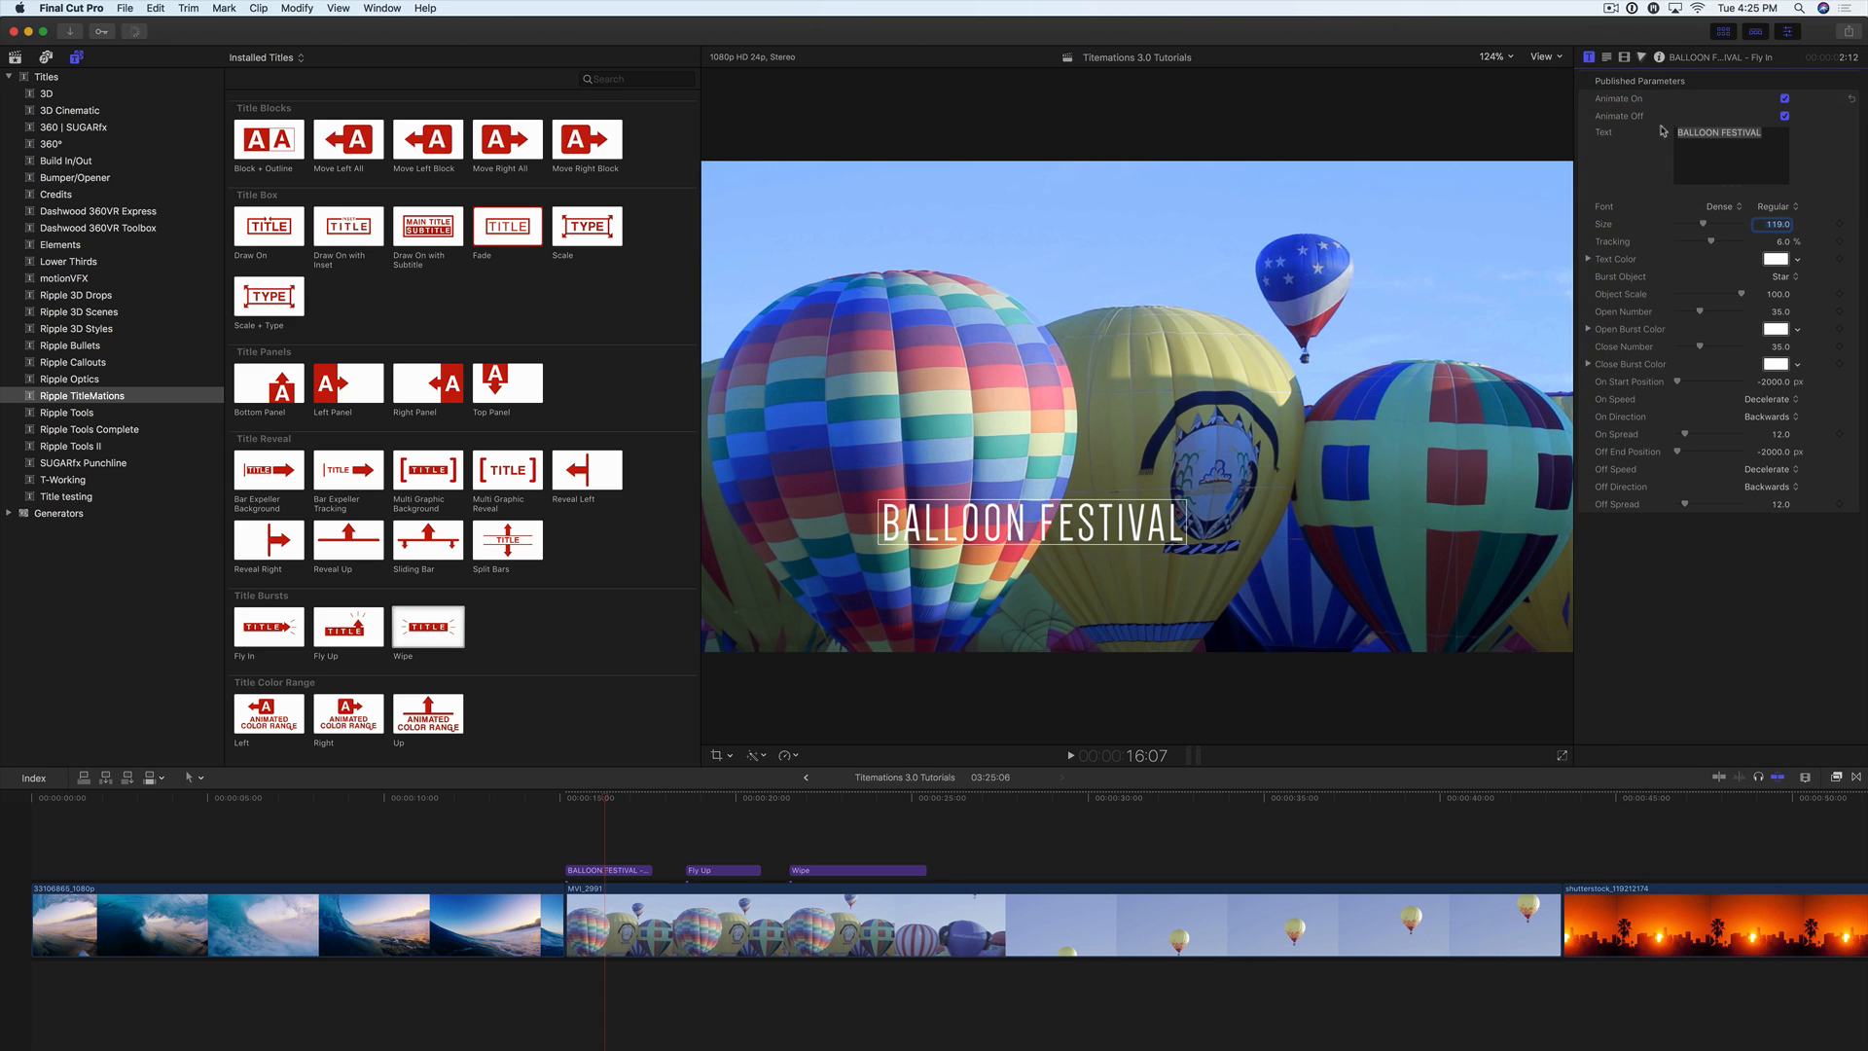
left_click_drag(1703, 225, 1712, 245)
Step: Try a cyan text colour on the title and return it to white
left_click(1797, 260)
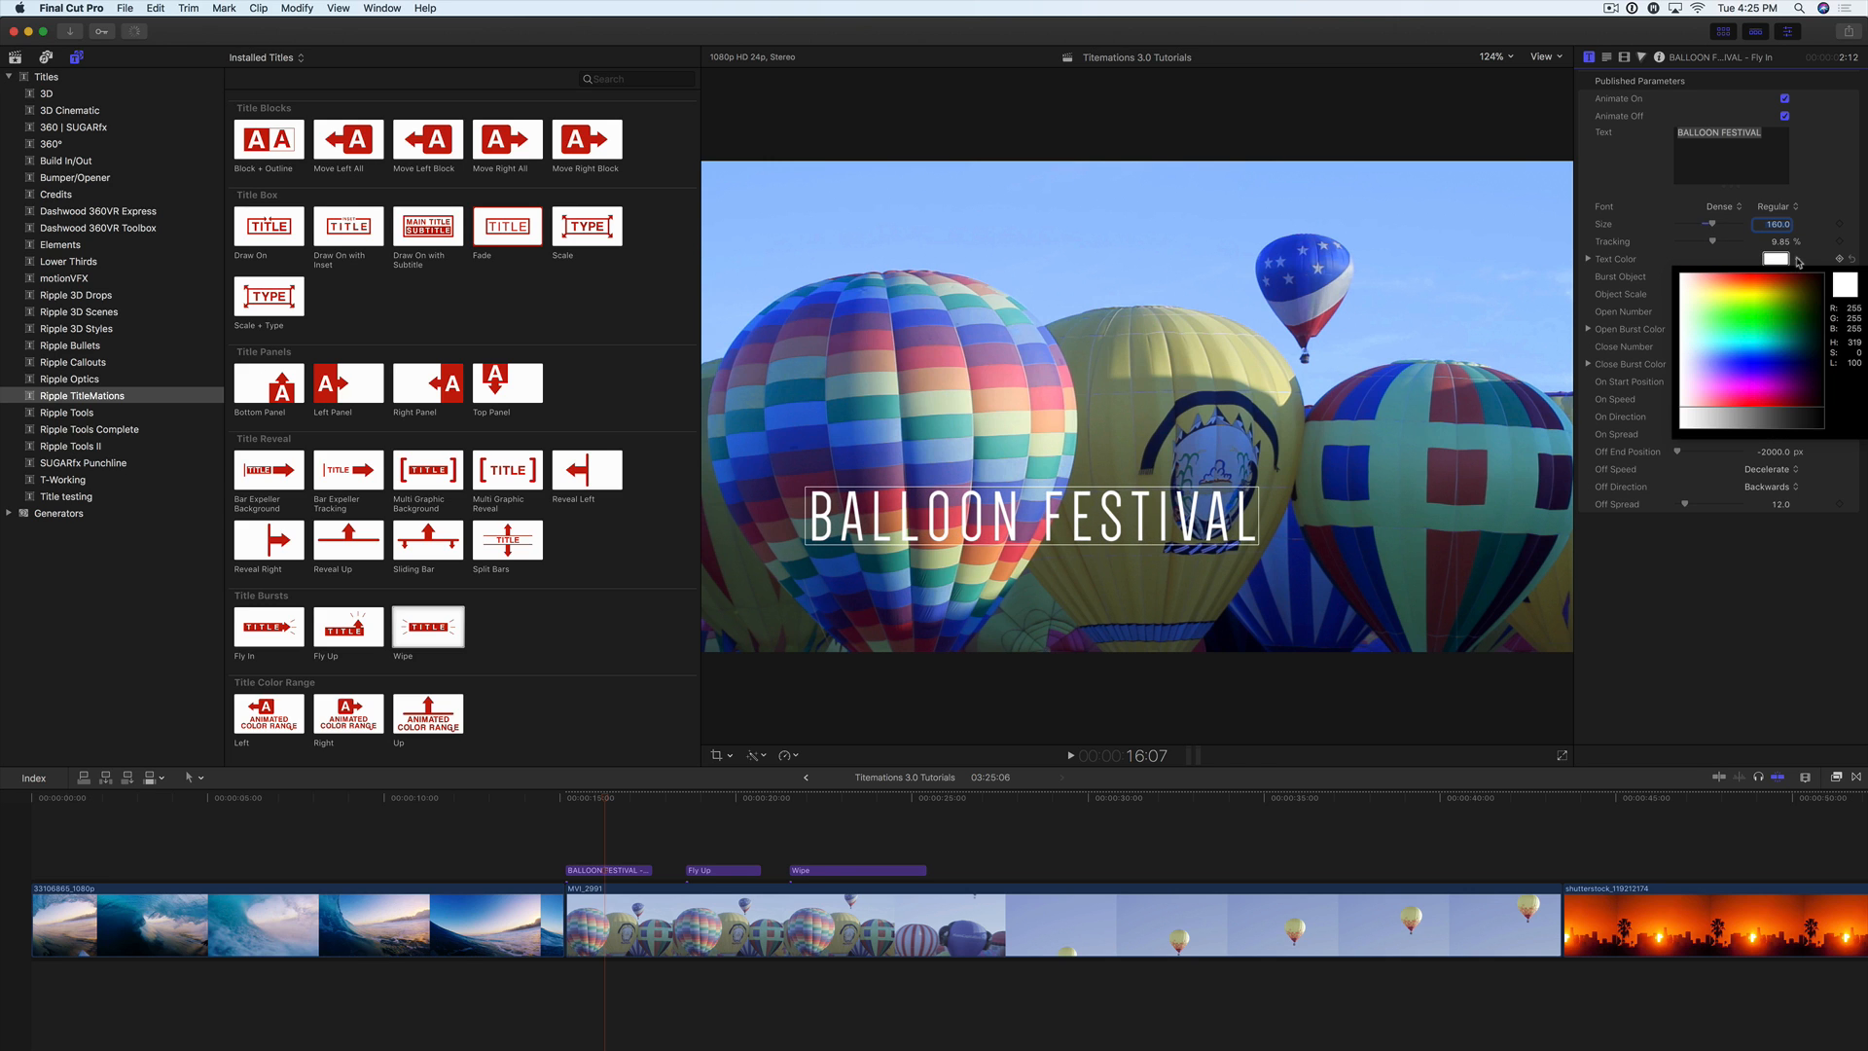
left_click(1756, 336)
left_click_drag(1756, 337, 1746, 333)
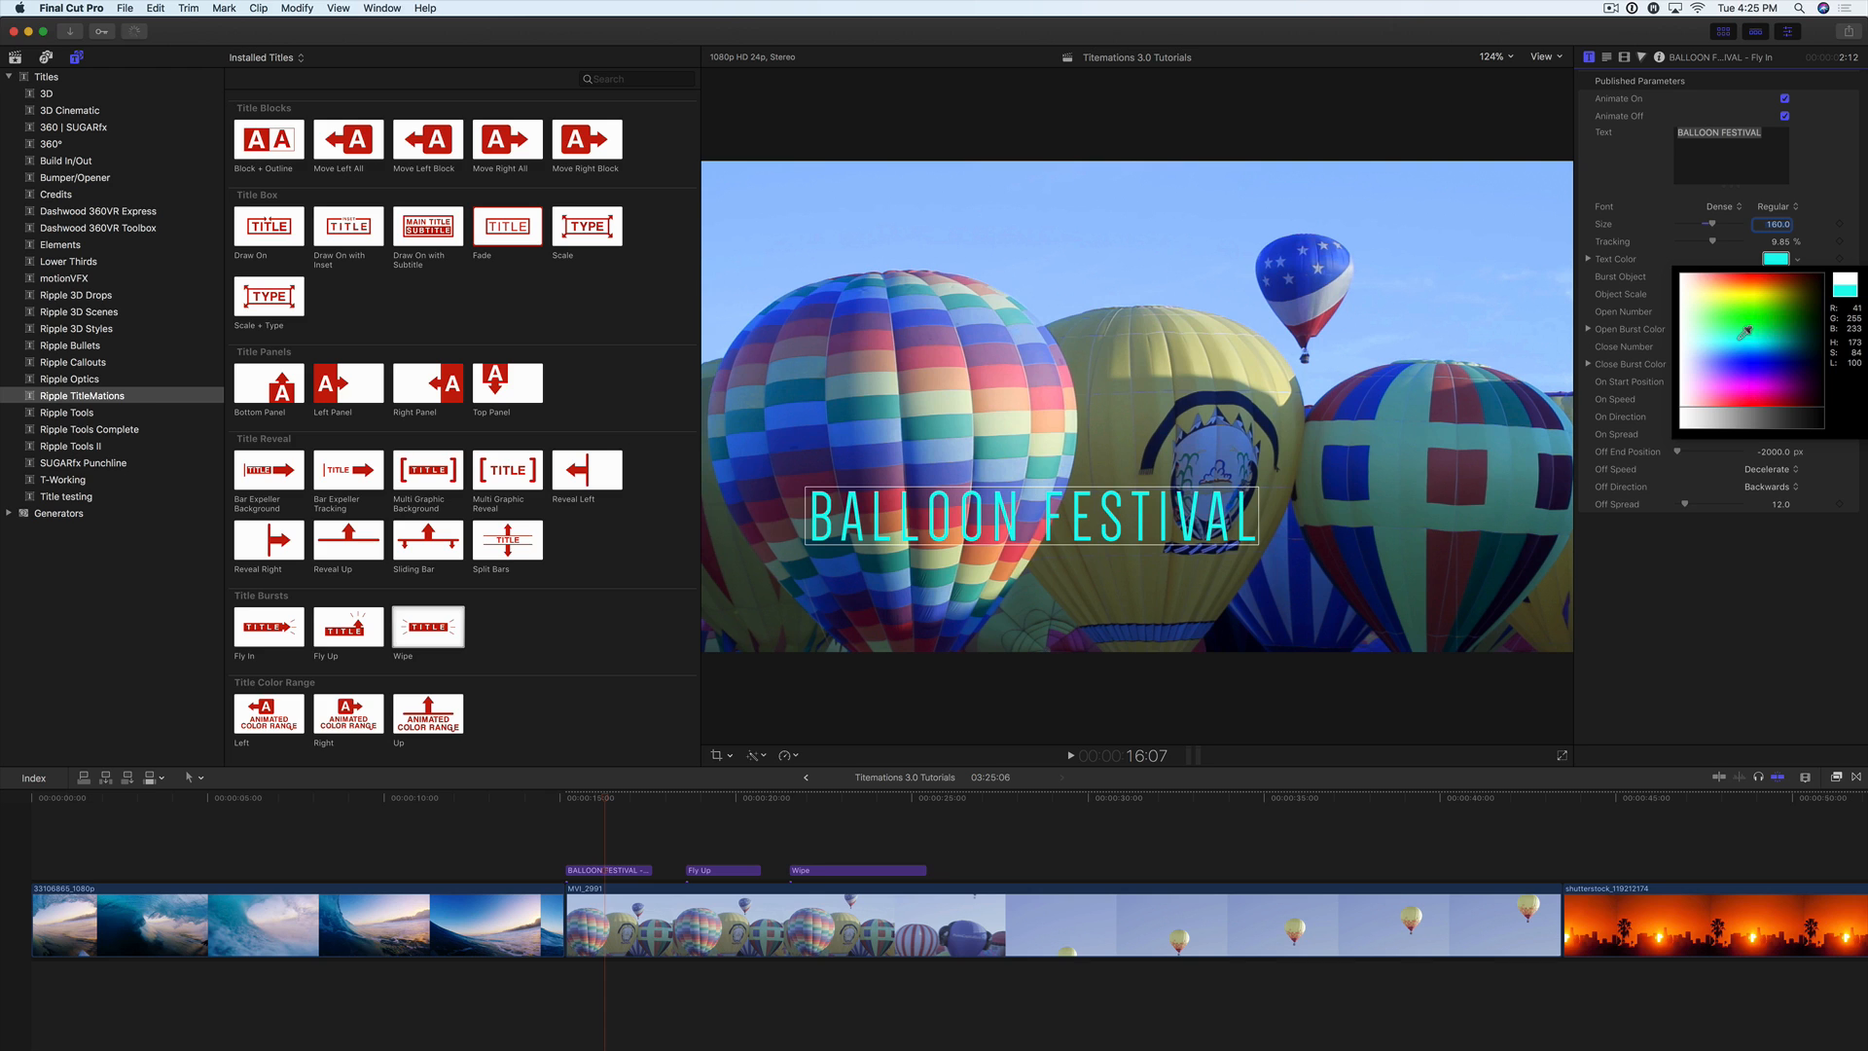
left_click(1680, 348)
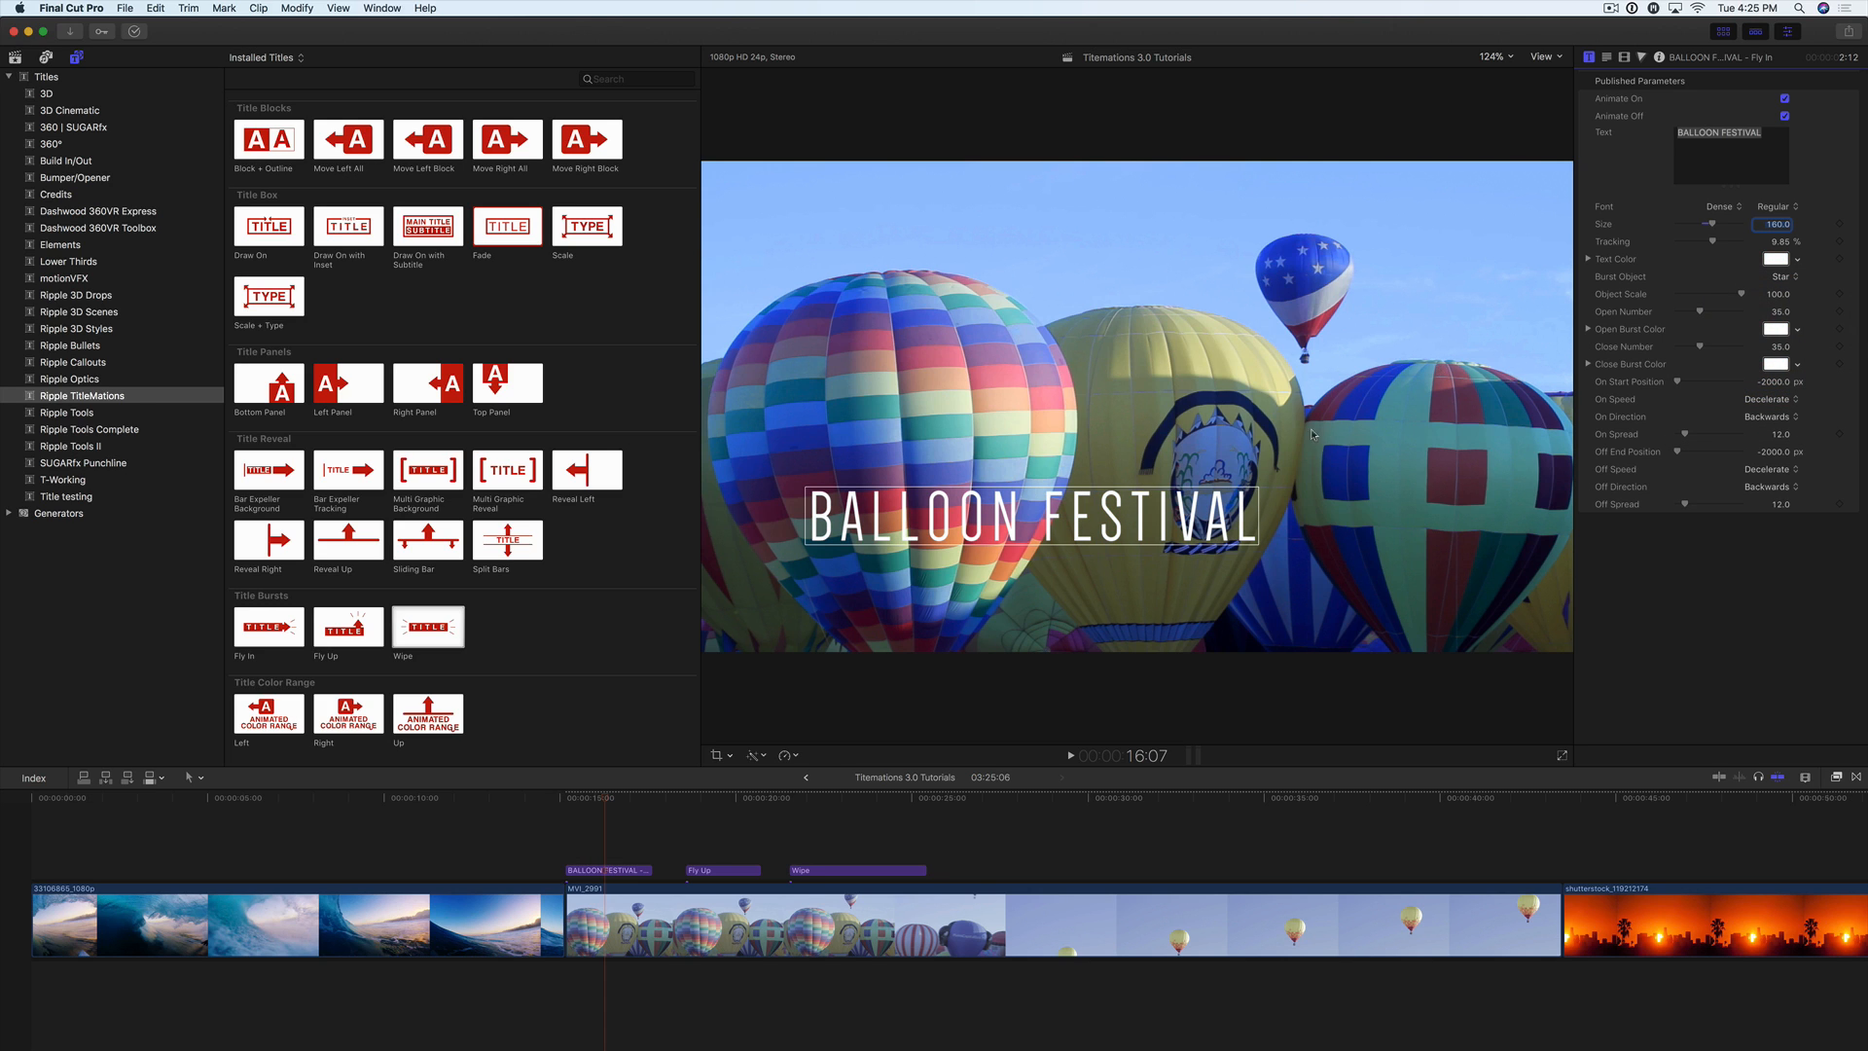
Step: Go to the opening burst at 15:11 and try the Circle and Triangle burst objects before choosing Plus Sign
left_click(566, 801)
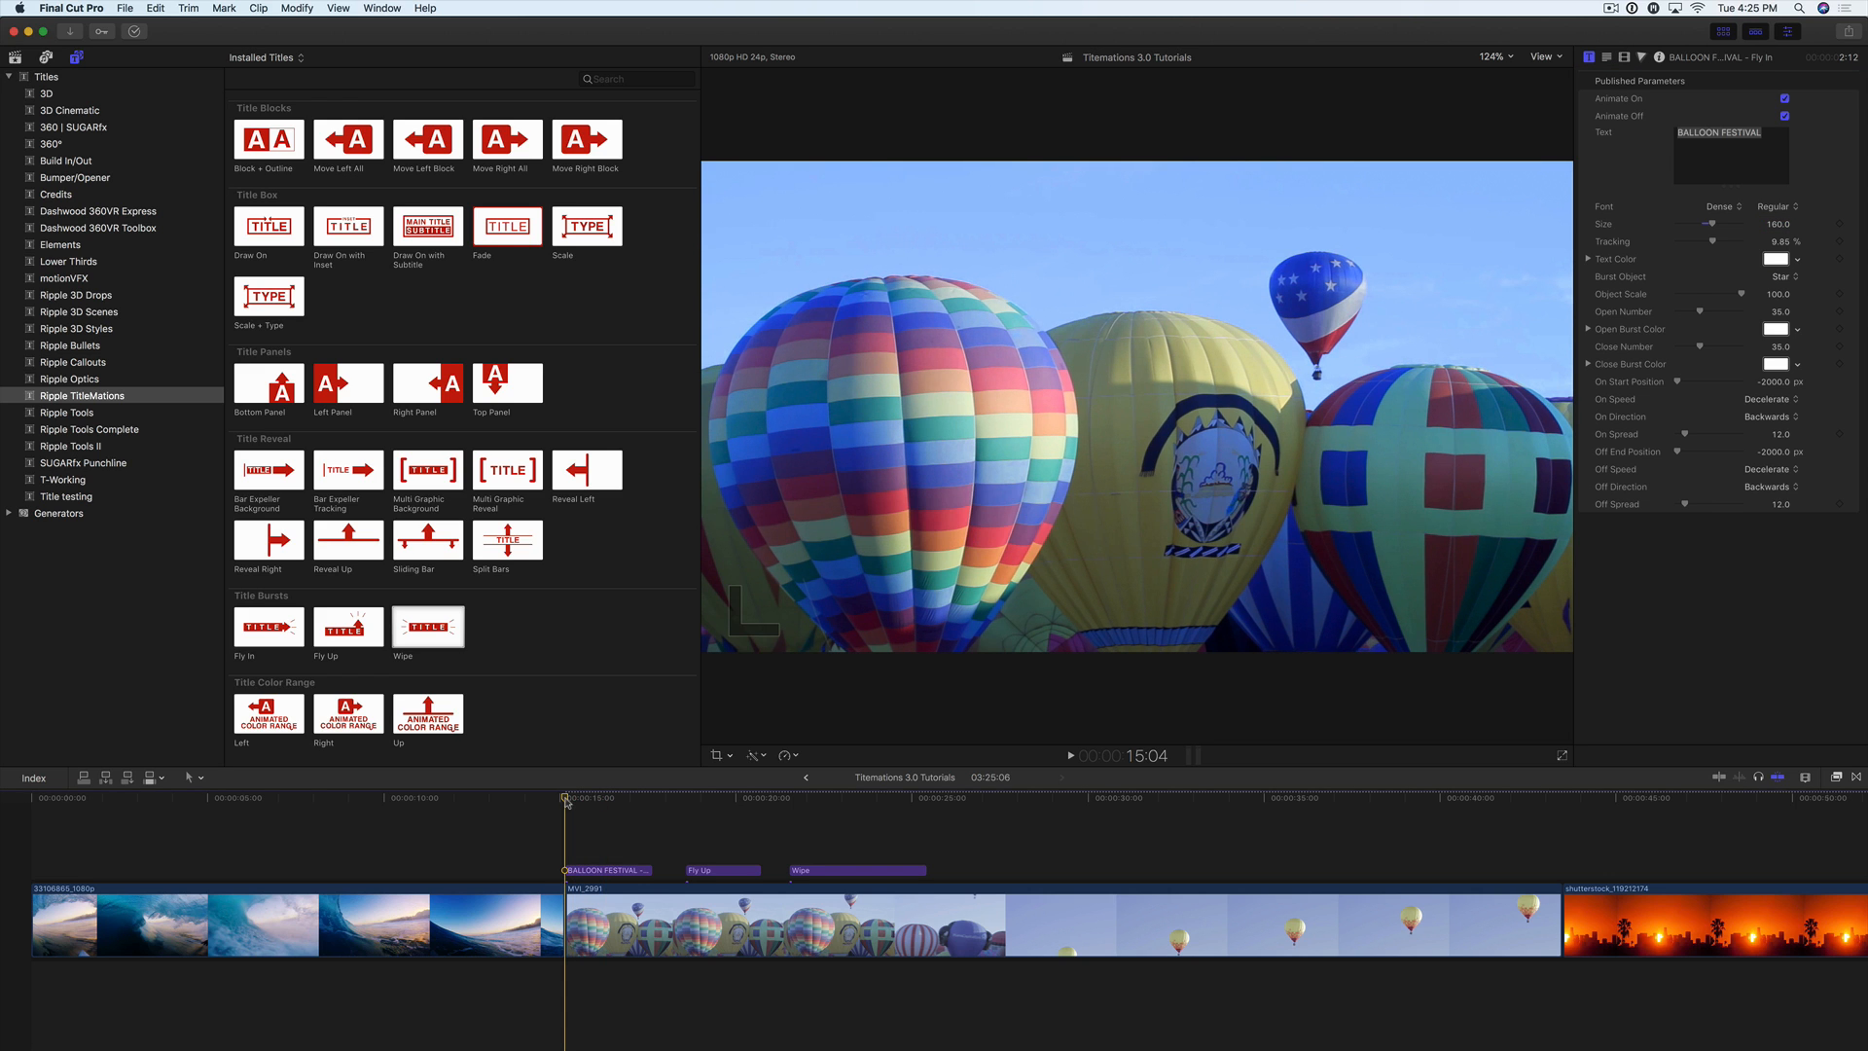
key("space")
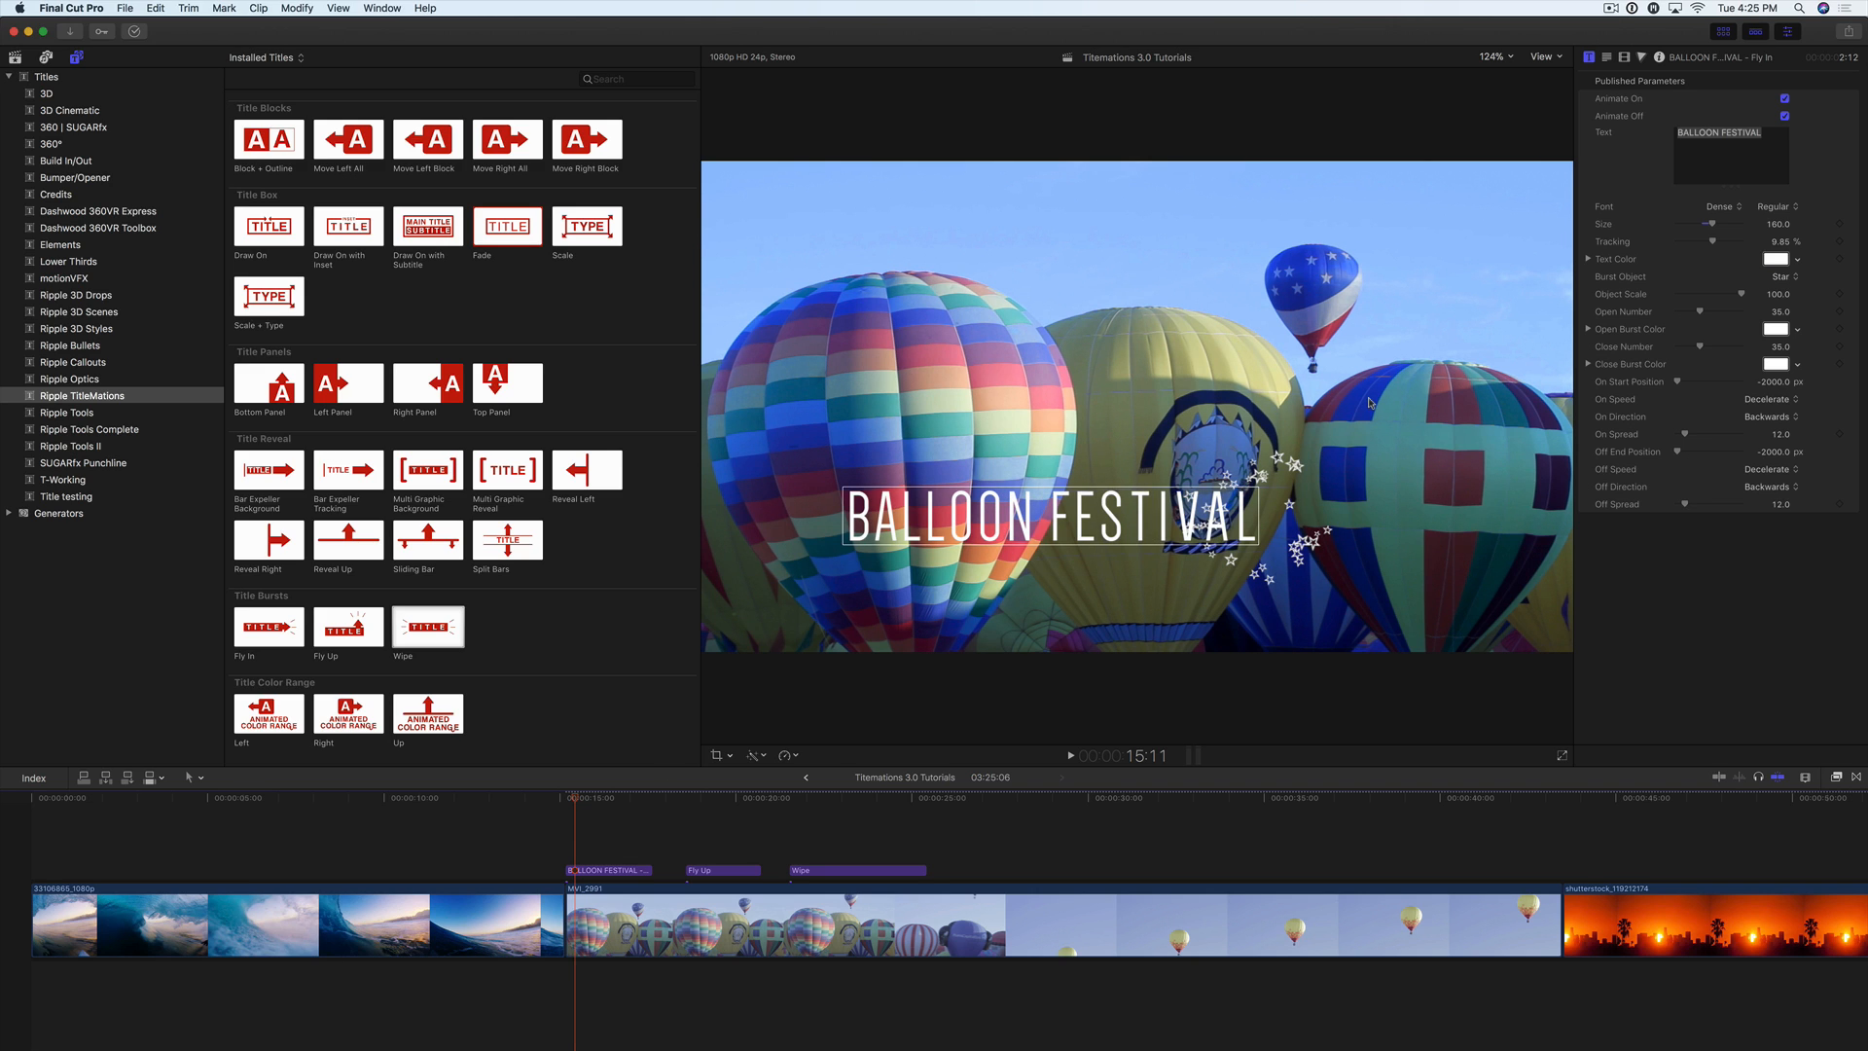
left_click(1788, 276)
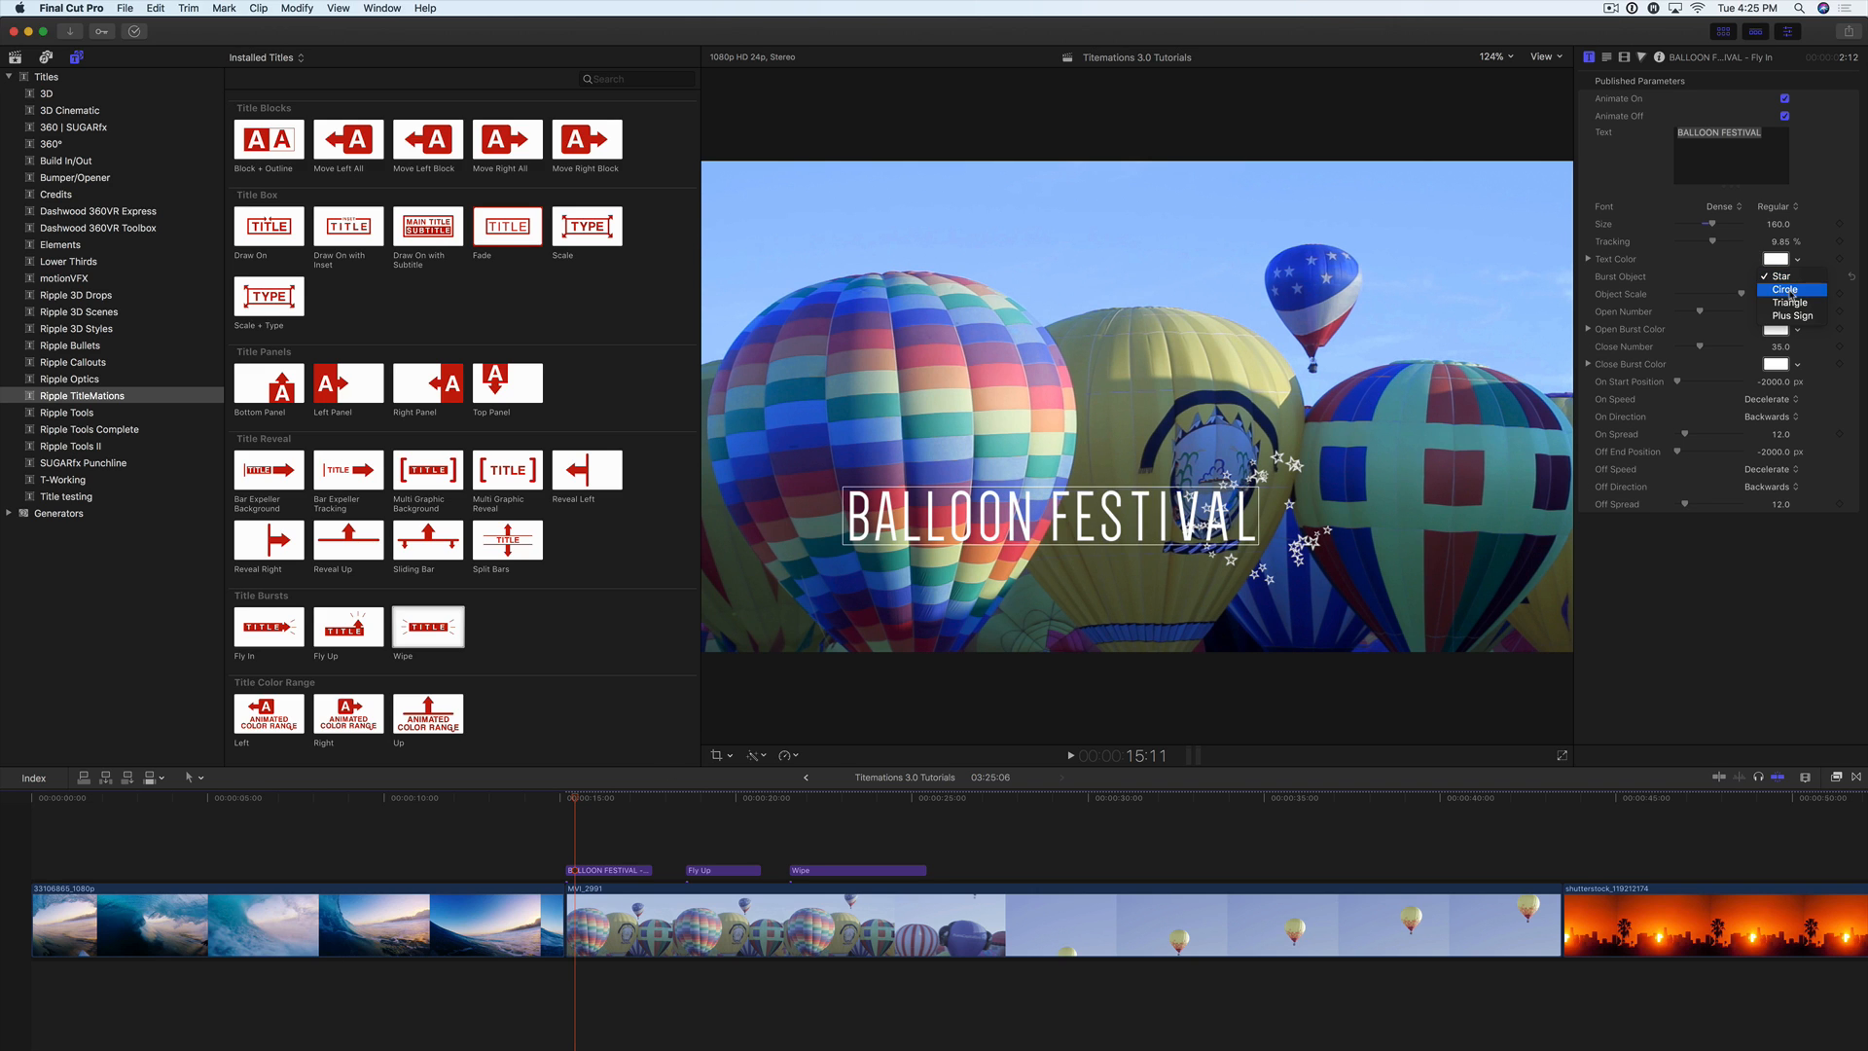
left_click(1790, 294)
left_click(1788, 277)
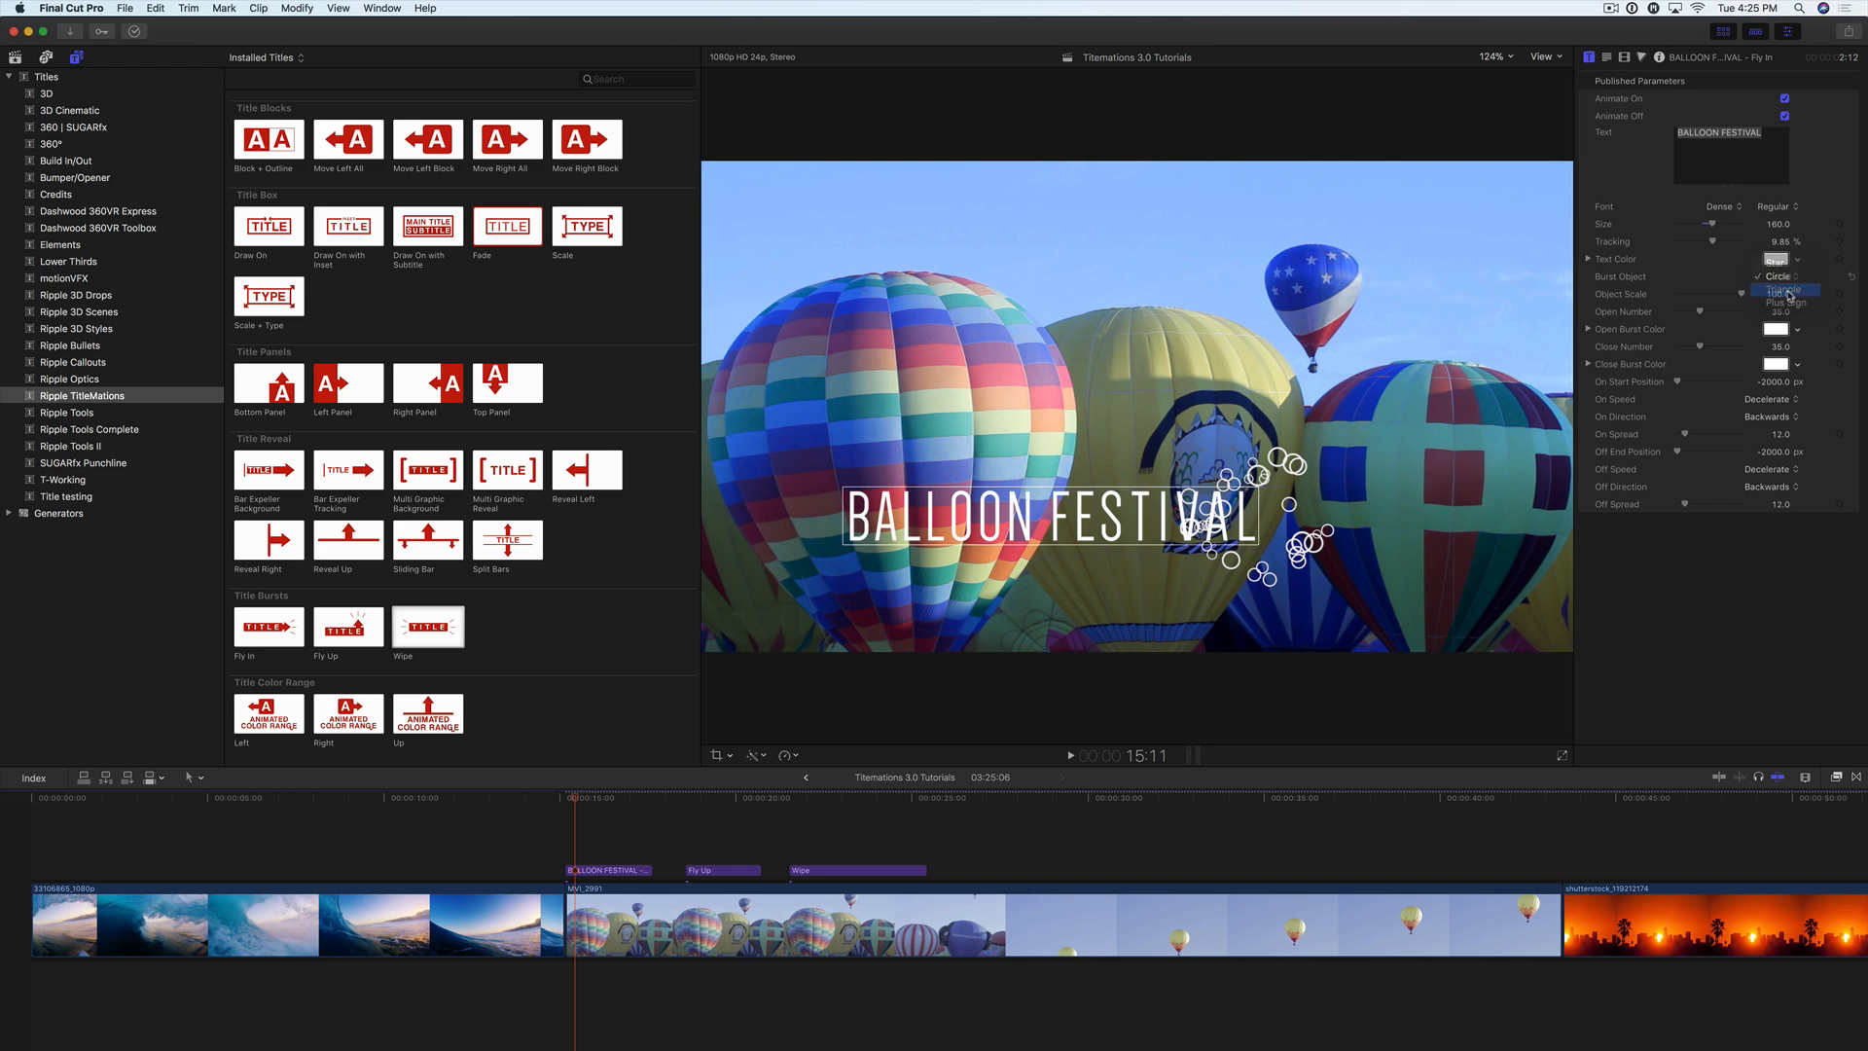
left_click(1788, 282)
left_click(1788, 280)
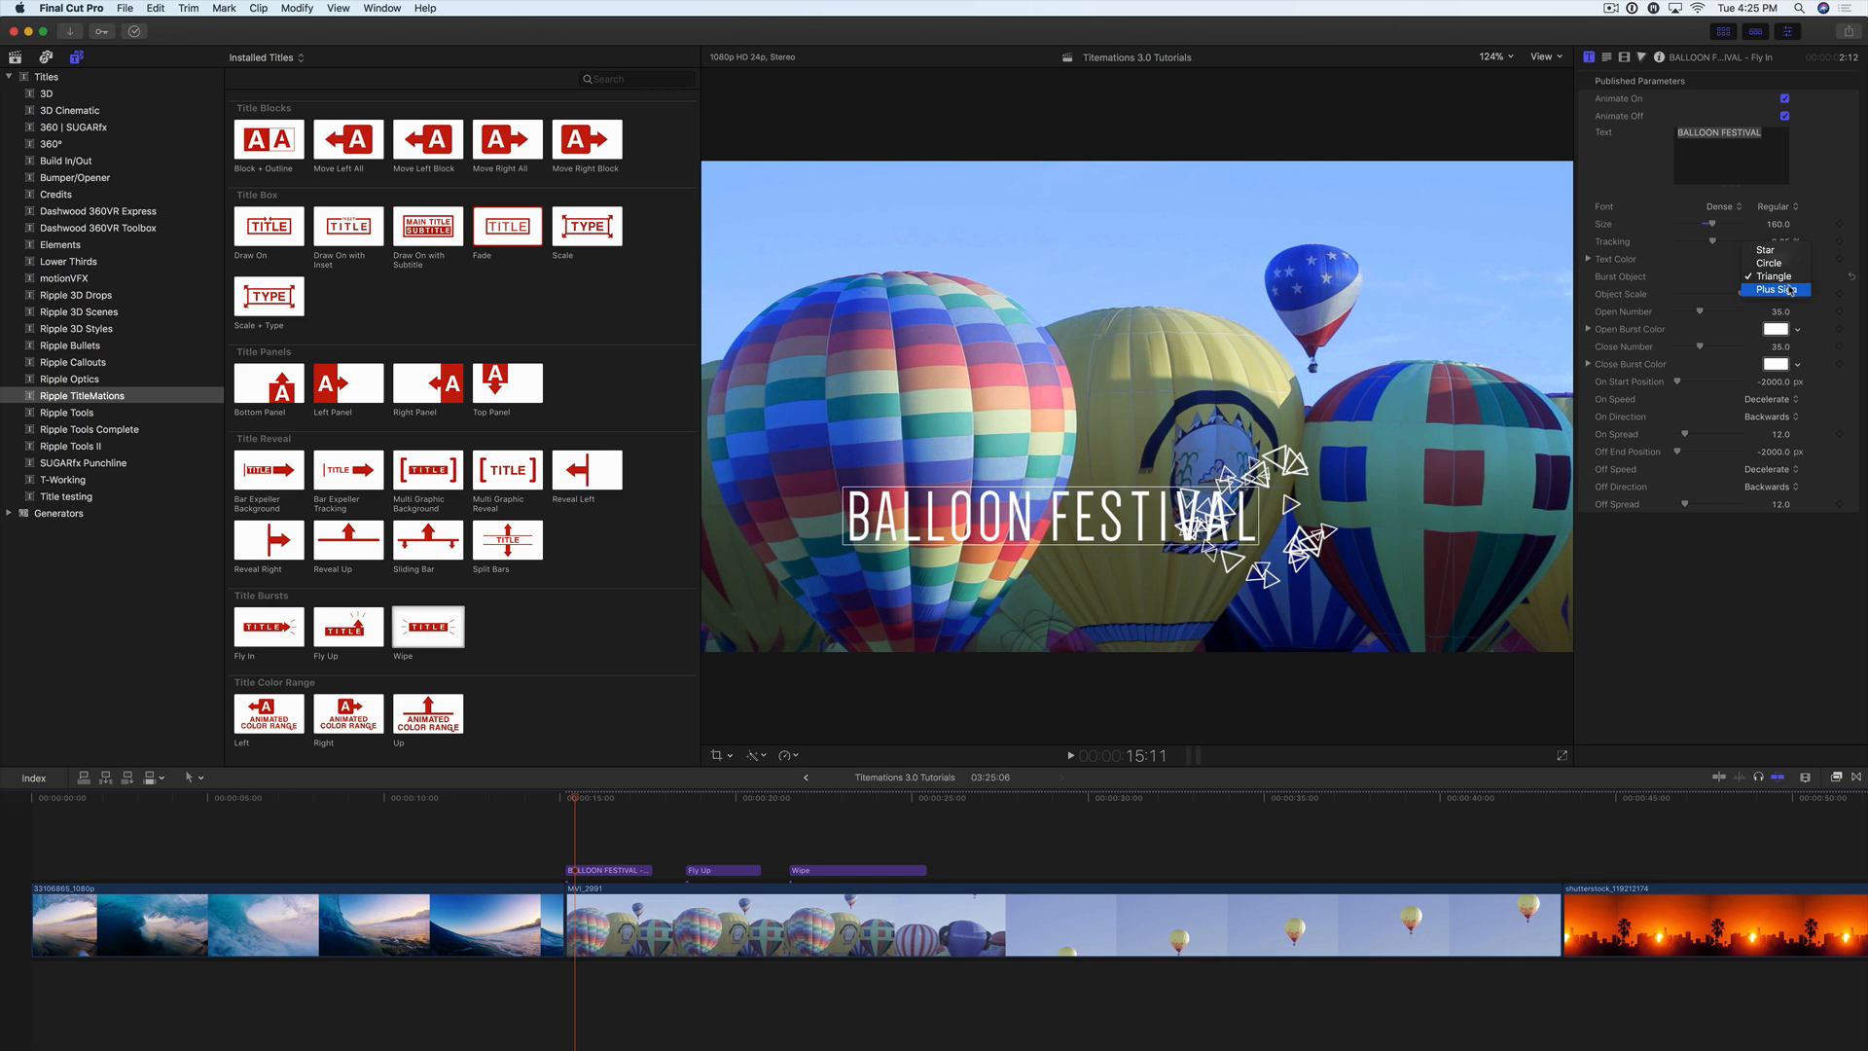
left_click(1790, 290)
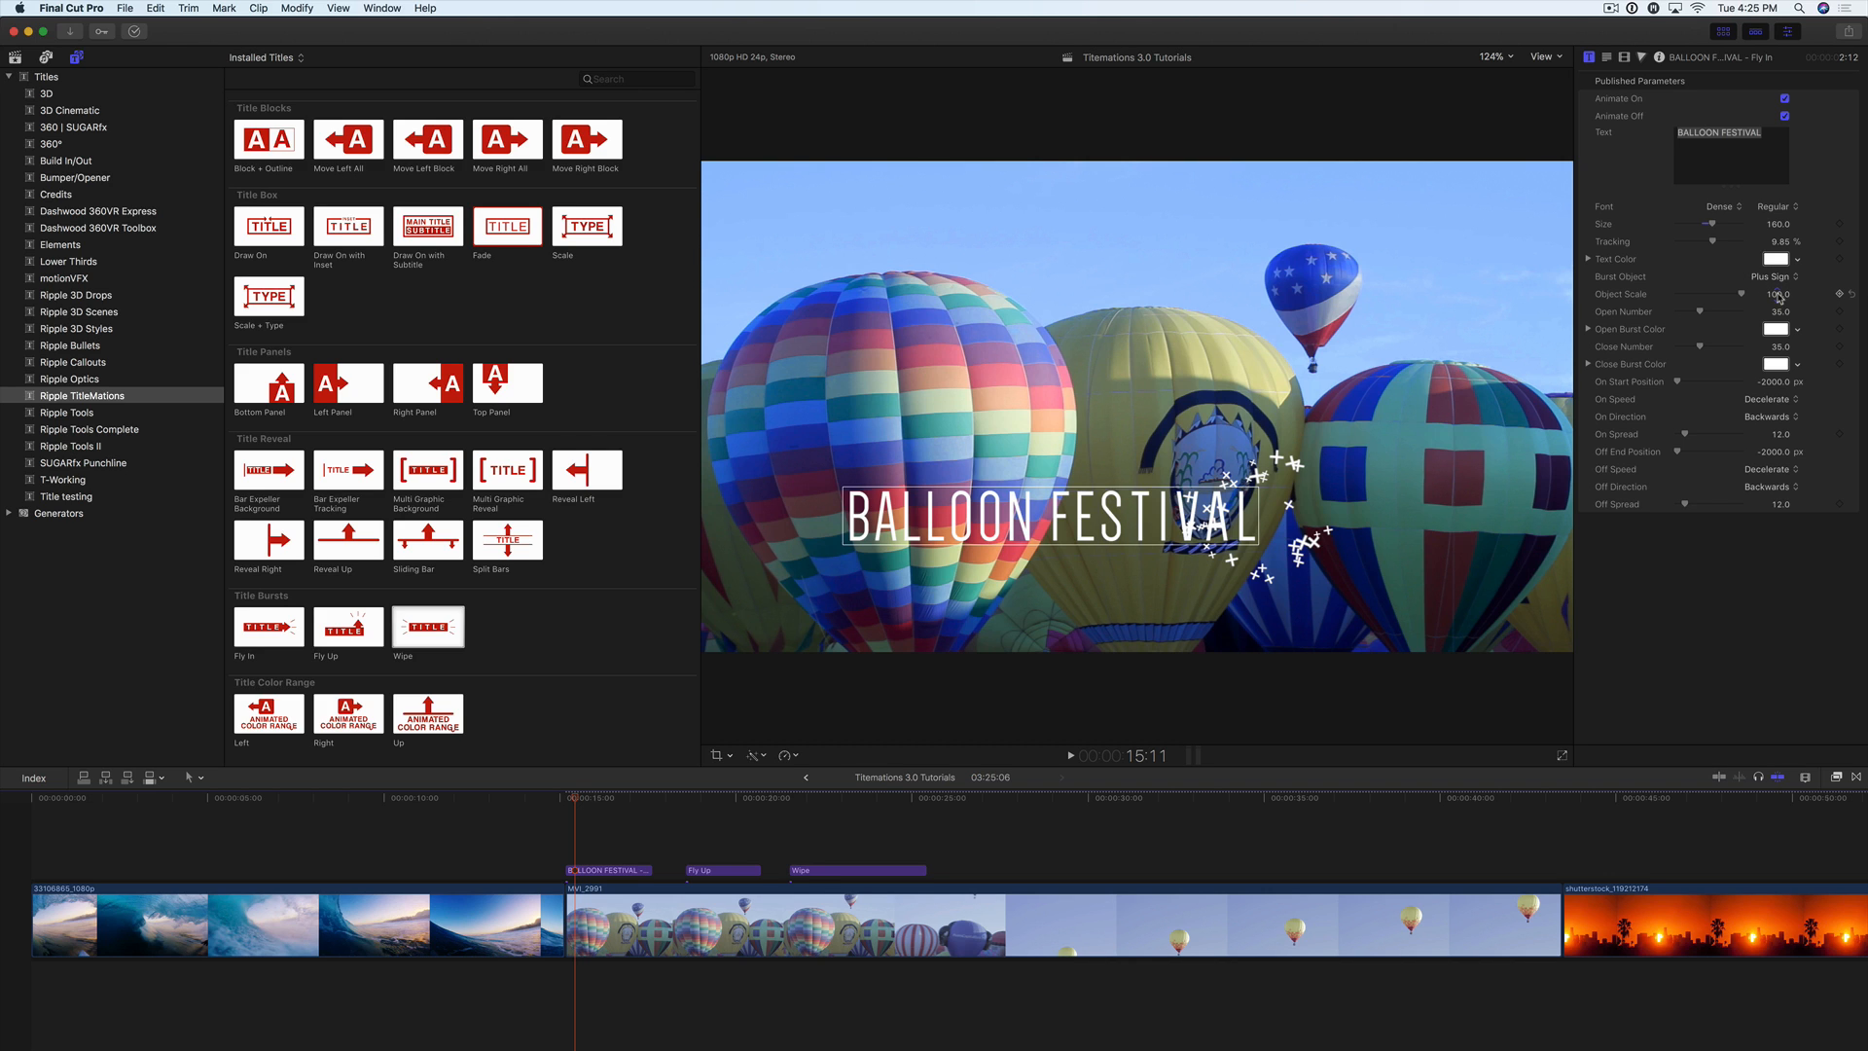
Step: Set the burst's Object Scale to about 68, its Open Number to 33 and its opening colour to aqua
left_click_drag(1768, 300, 1698, 314)
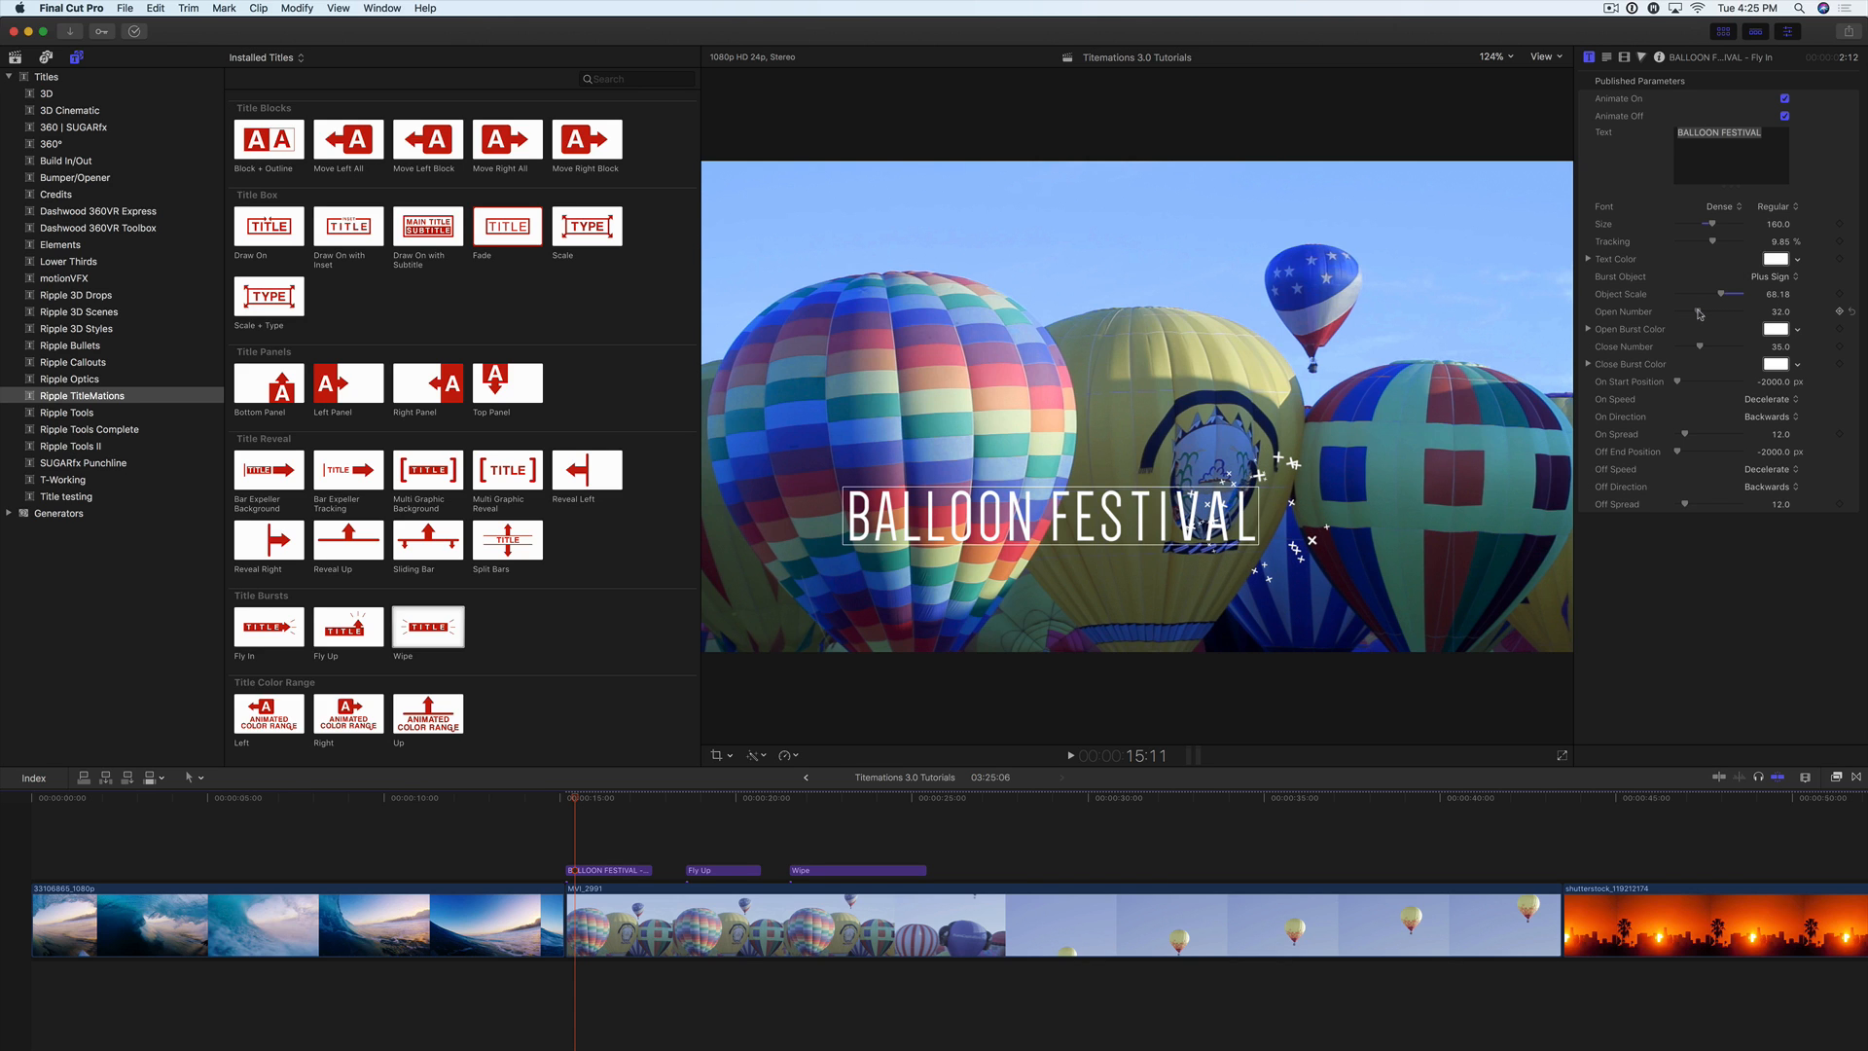
left_click(1796, 329)
left_click(1720, 366)
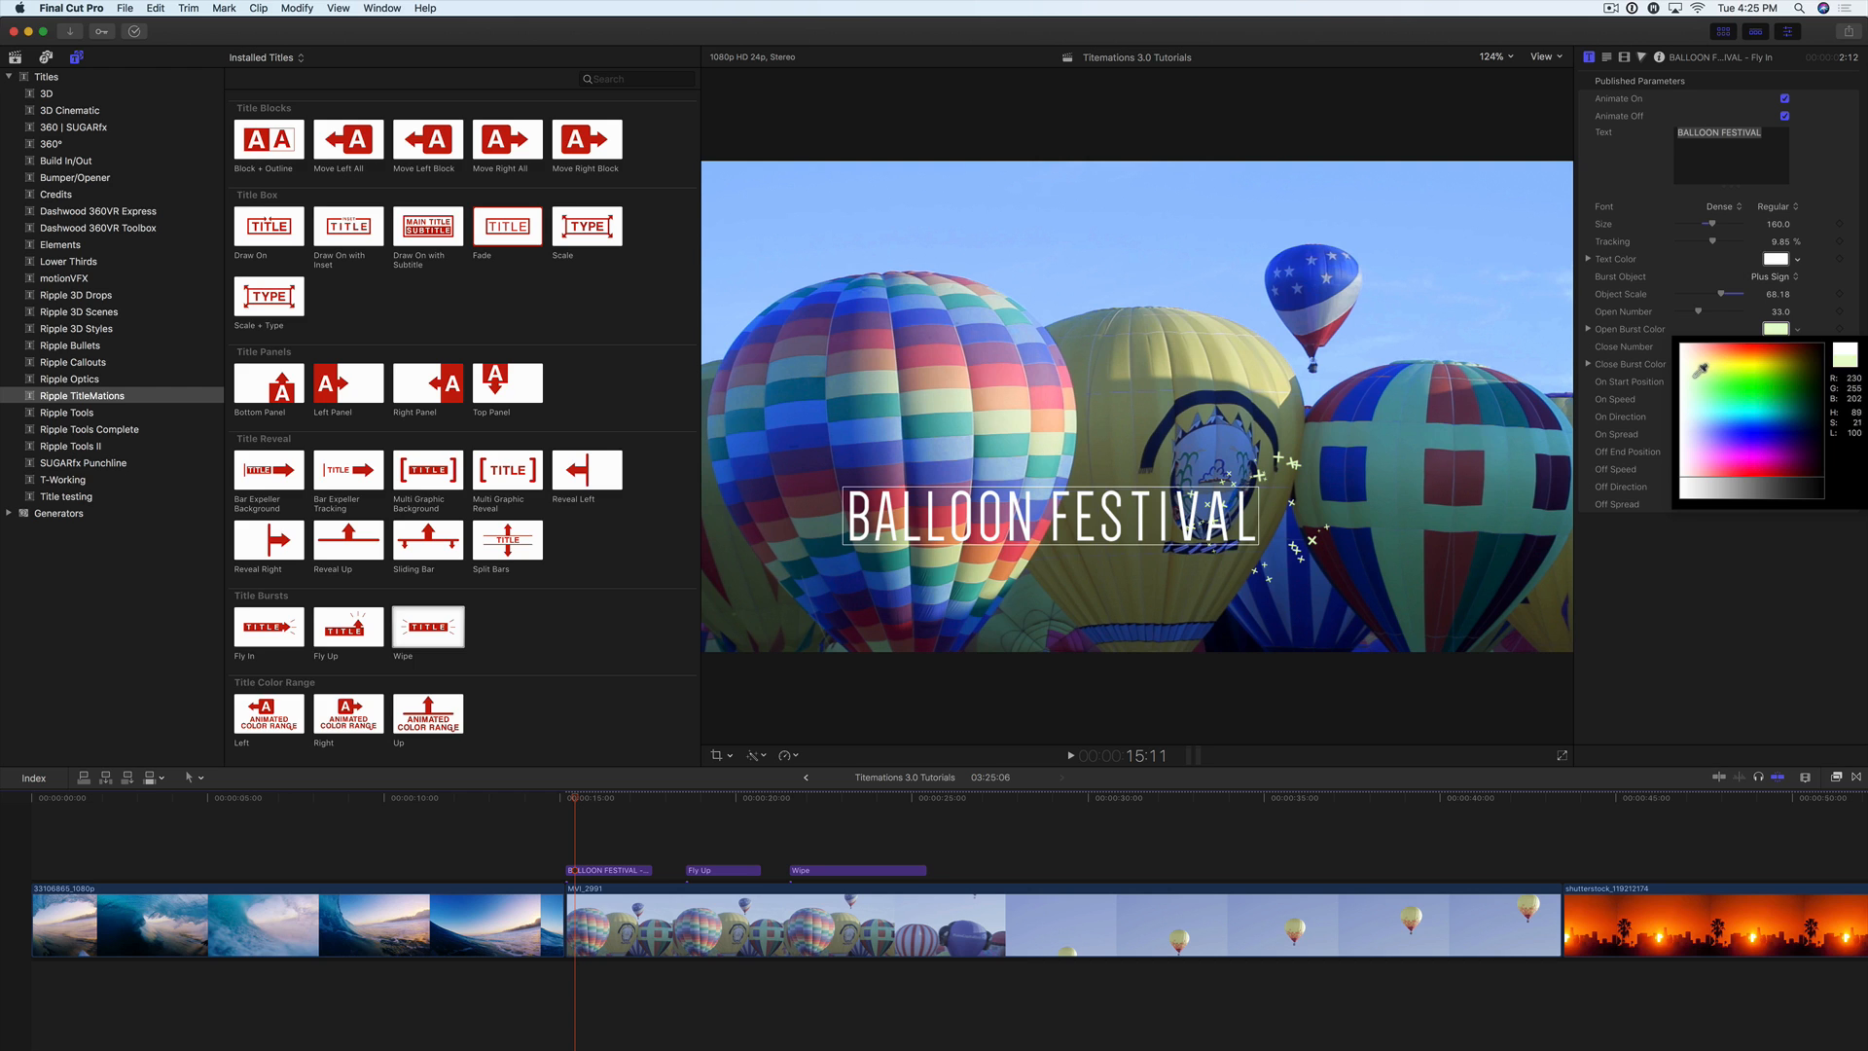
left_click(1715, 399)
left_click(1712, 405)
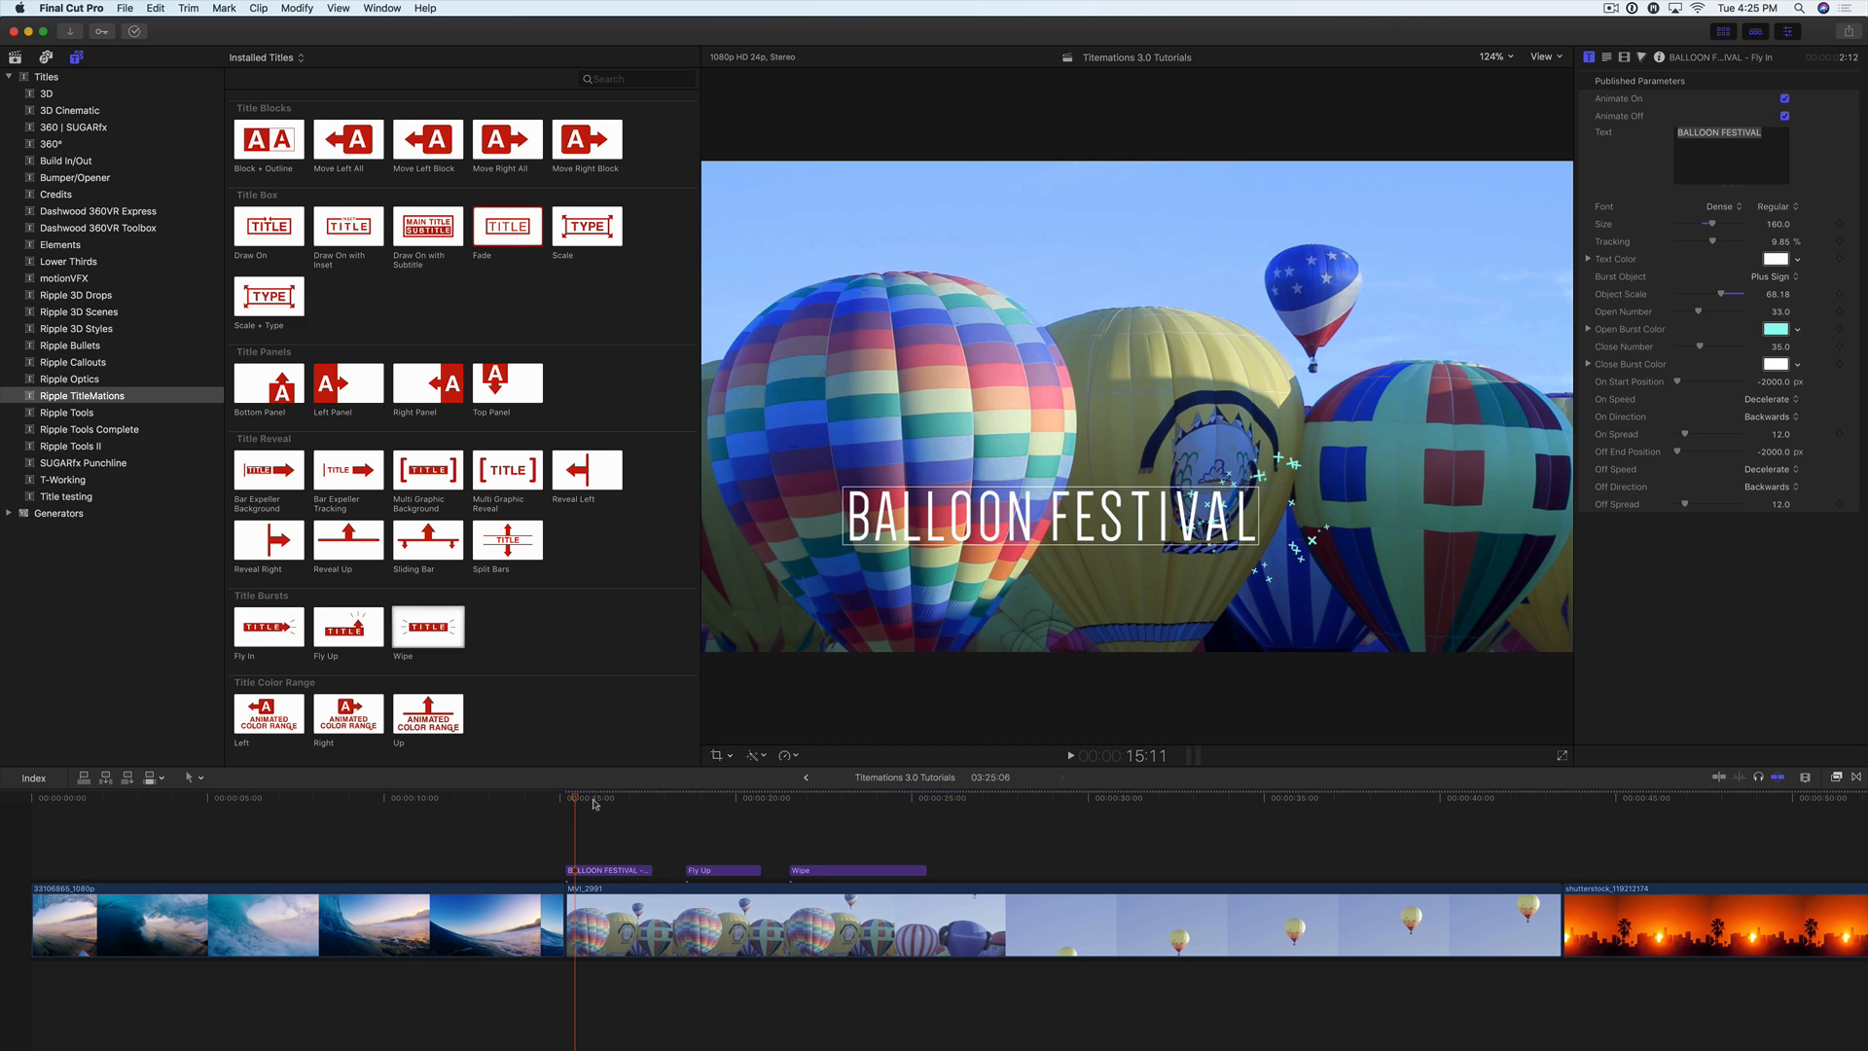
Step: Go to the closing burst at 17:09 and set its Close Number to 71 and its colour to yellow
left_click_drag(593, 801, 643, 801)
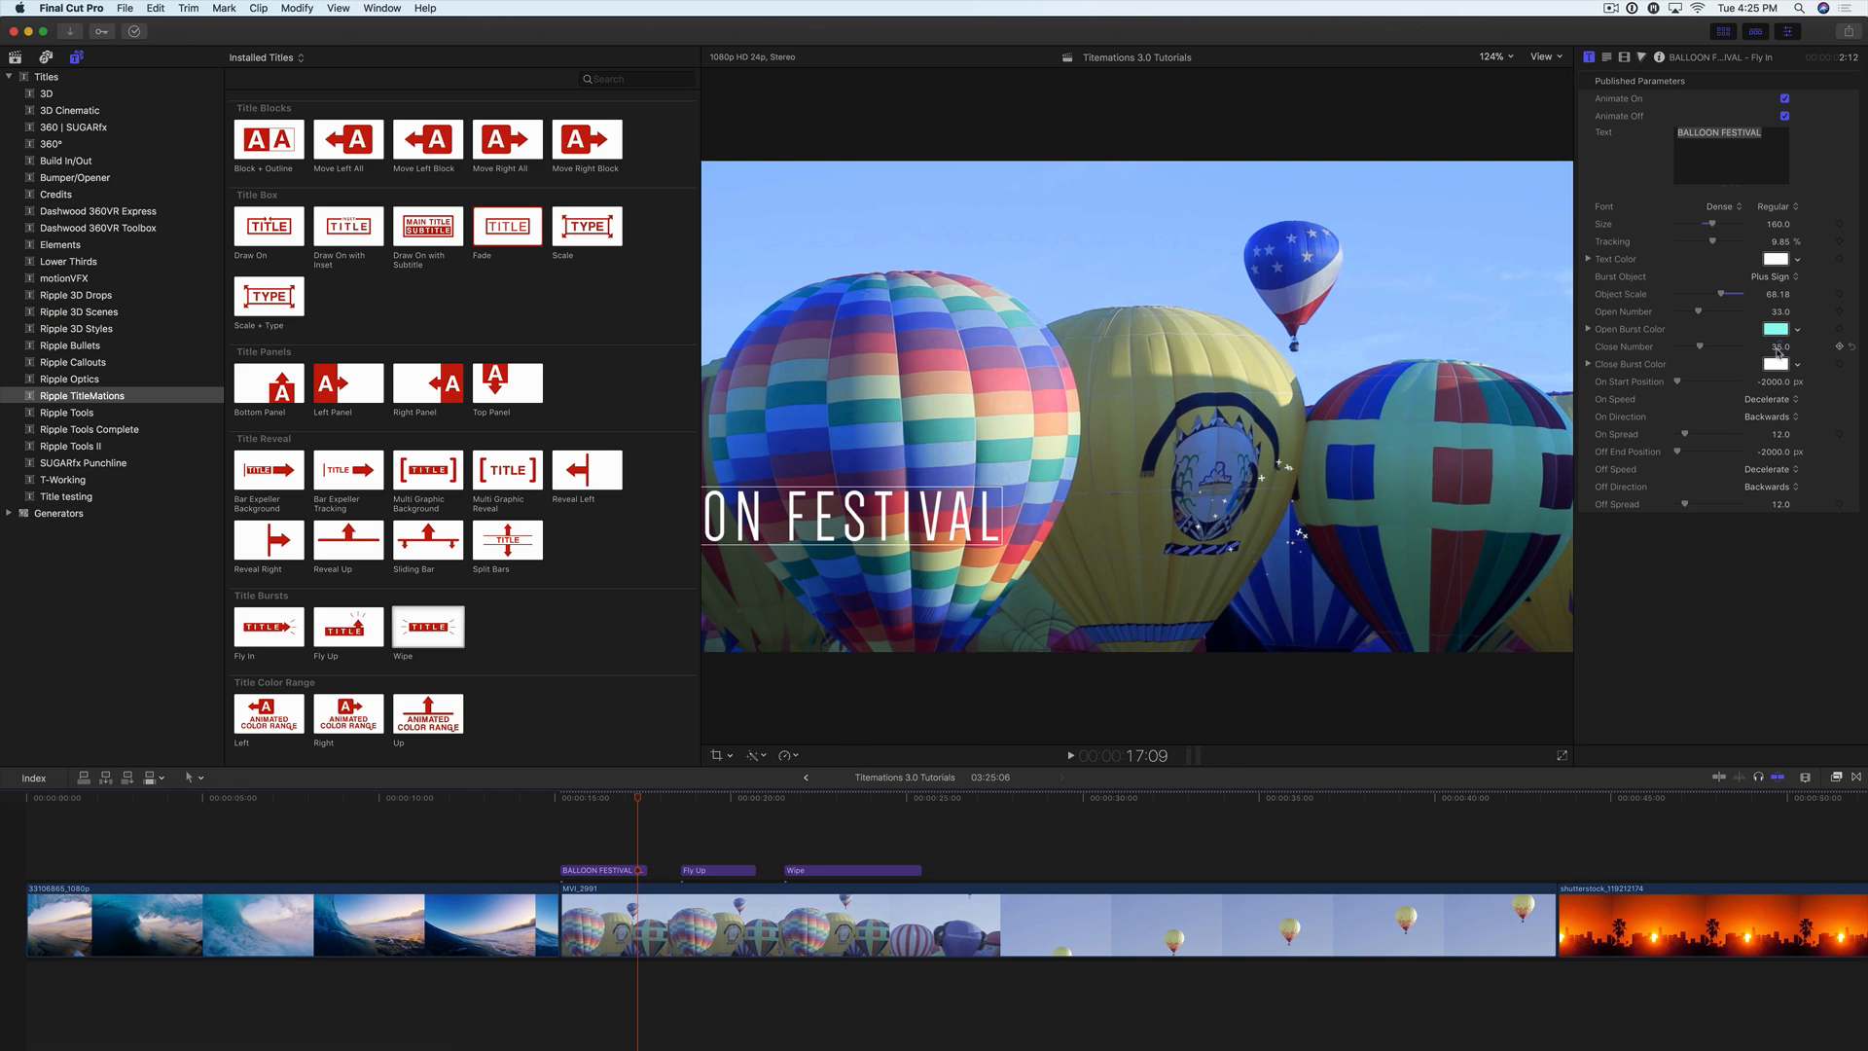
left_click_drag(1780, 346, 1798, 369)
left_click(1796, 368)
left_click(1771, 379)
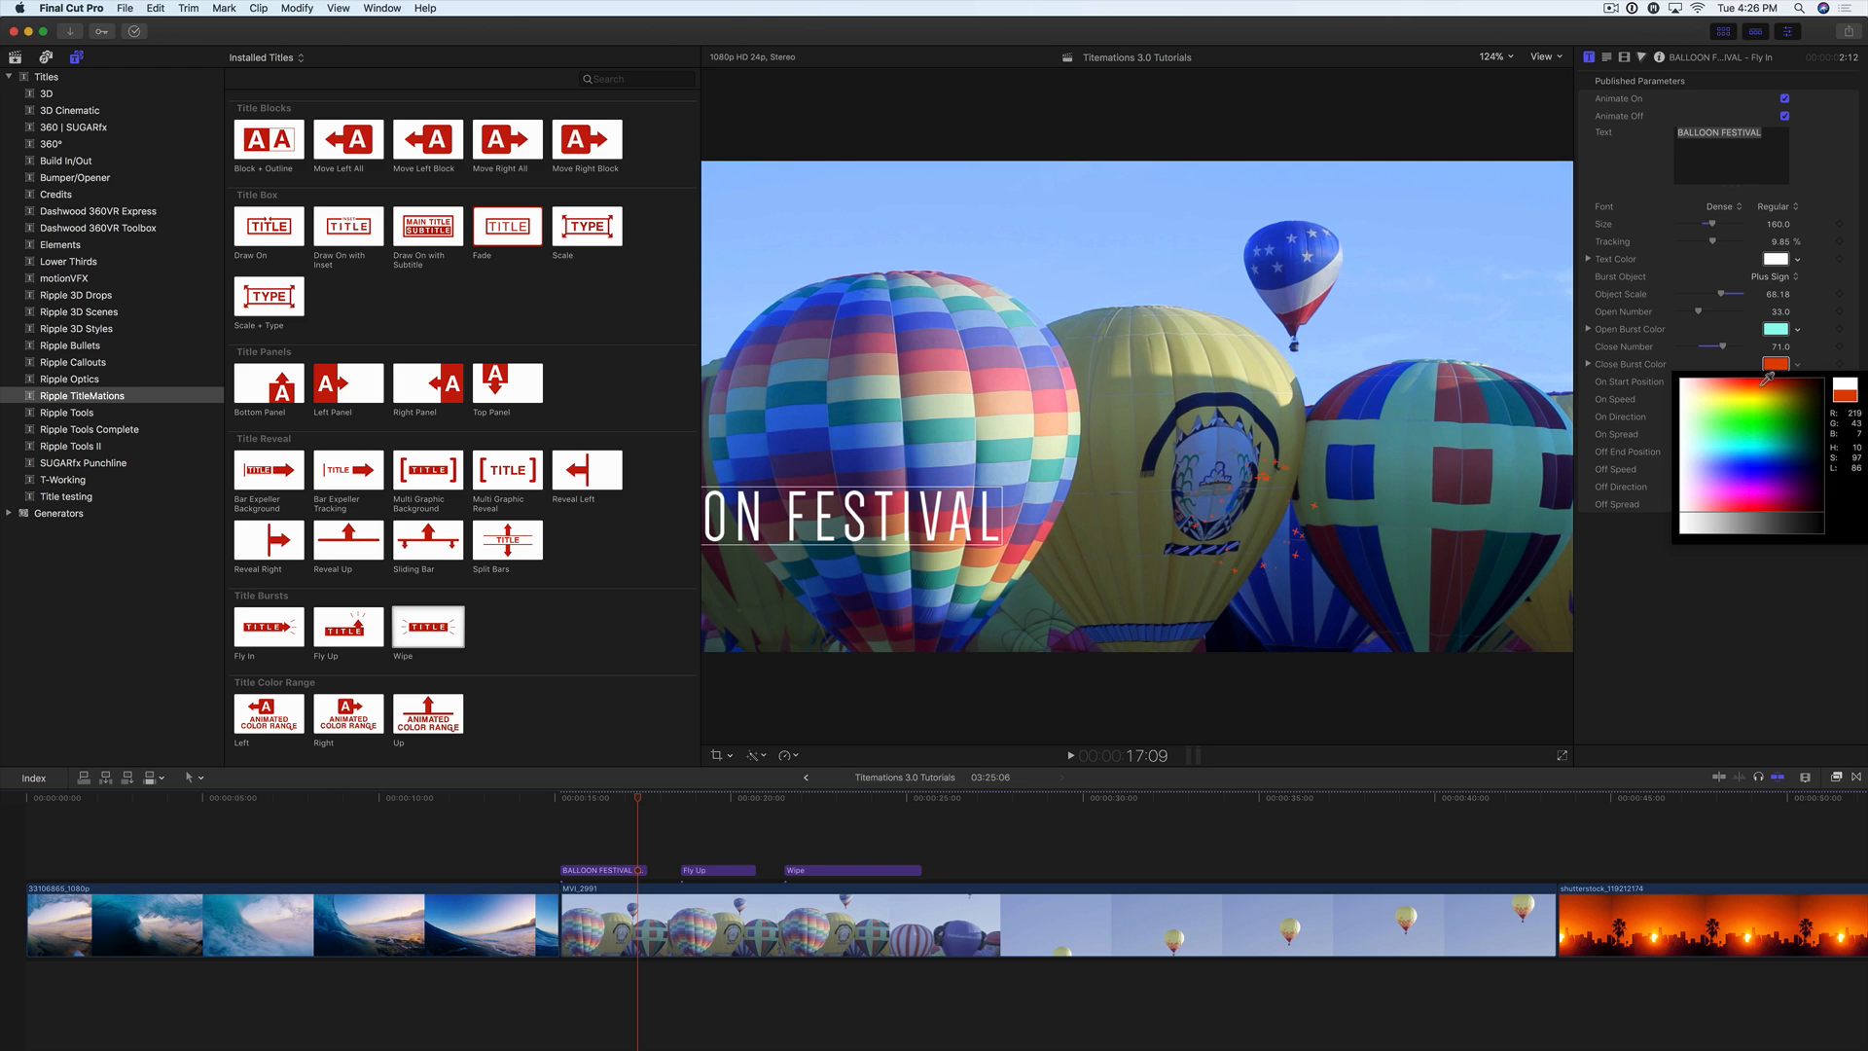
left_click_drag(1767, 378, 1757, 388)
left_click(1751, 395)
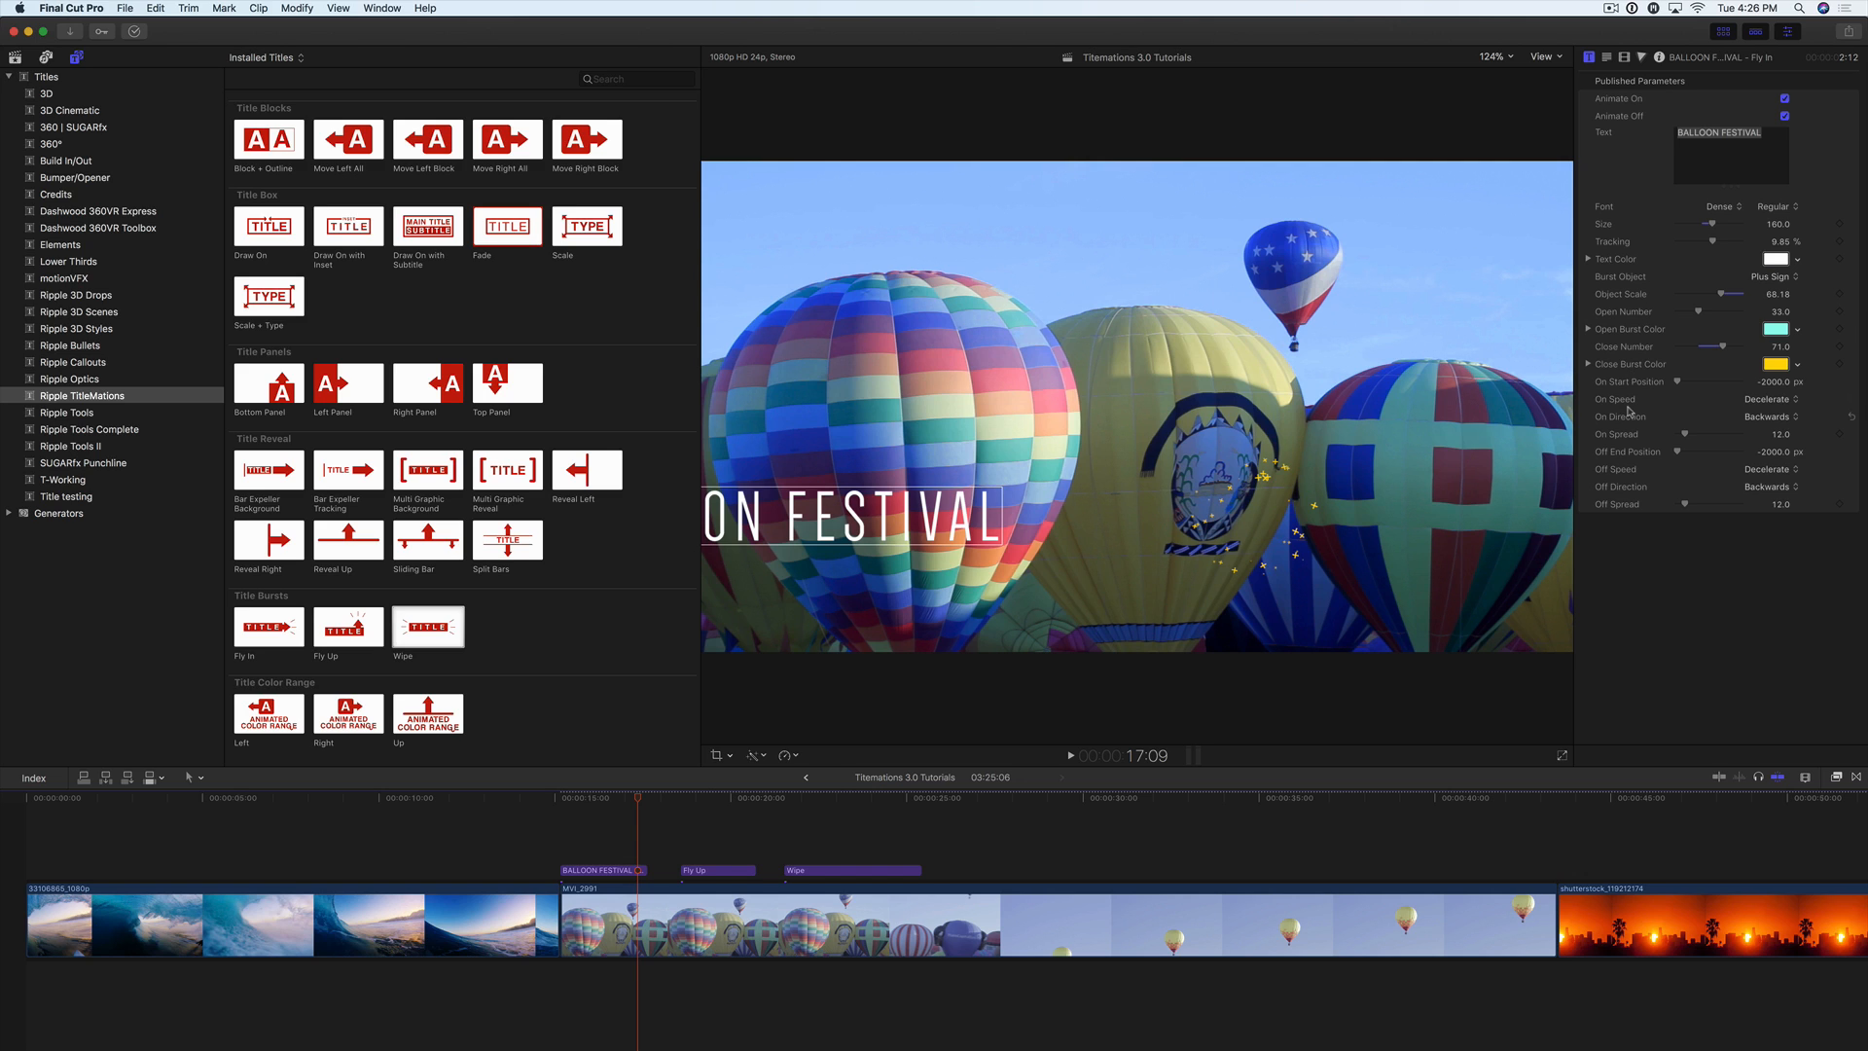
Step: Set the title's On Direction to Forwards, keeping its On Speed at Decelerate, and play the title from its start
left_click(1772, 400)
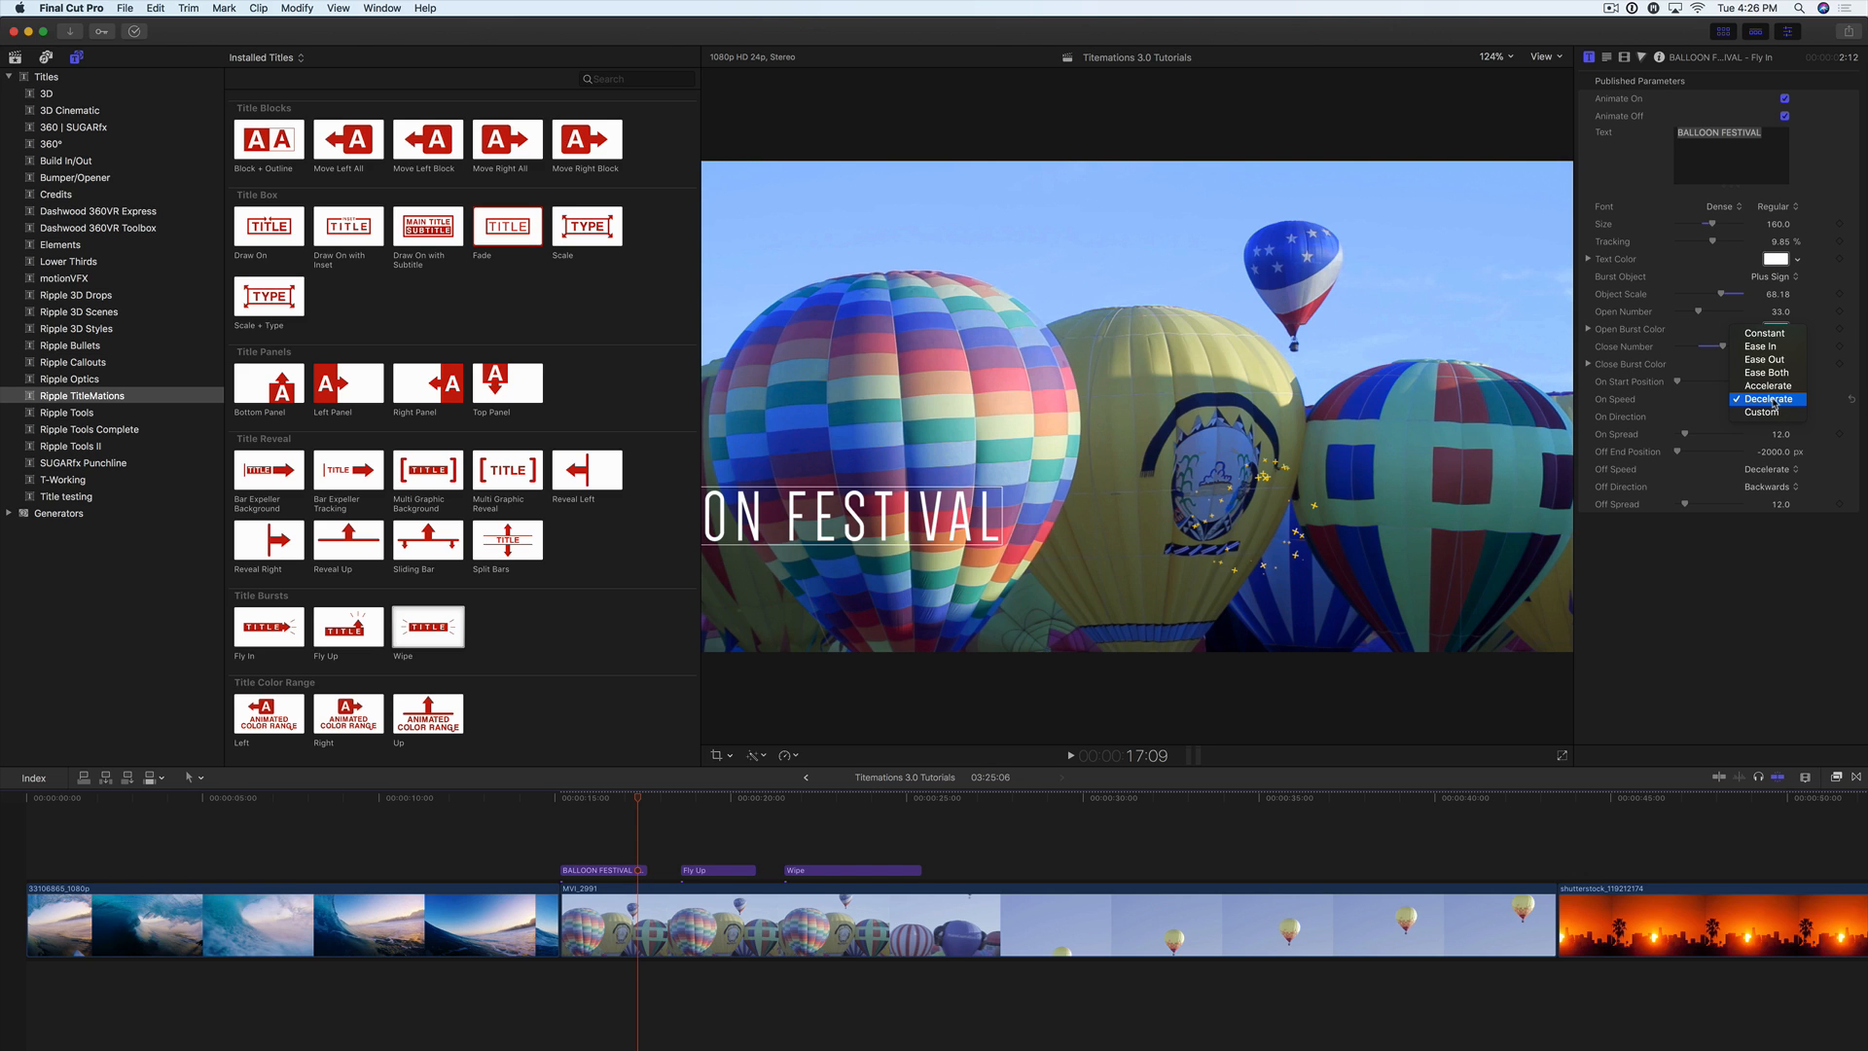
left_click(1716, 403)
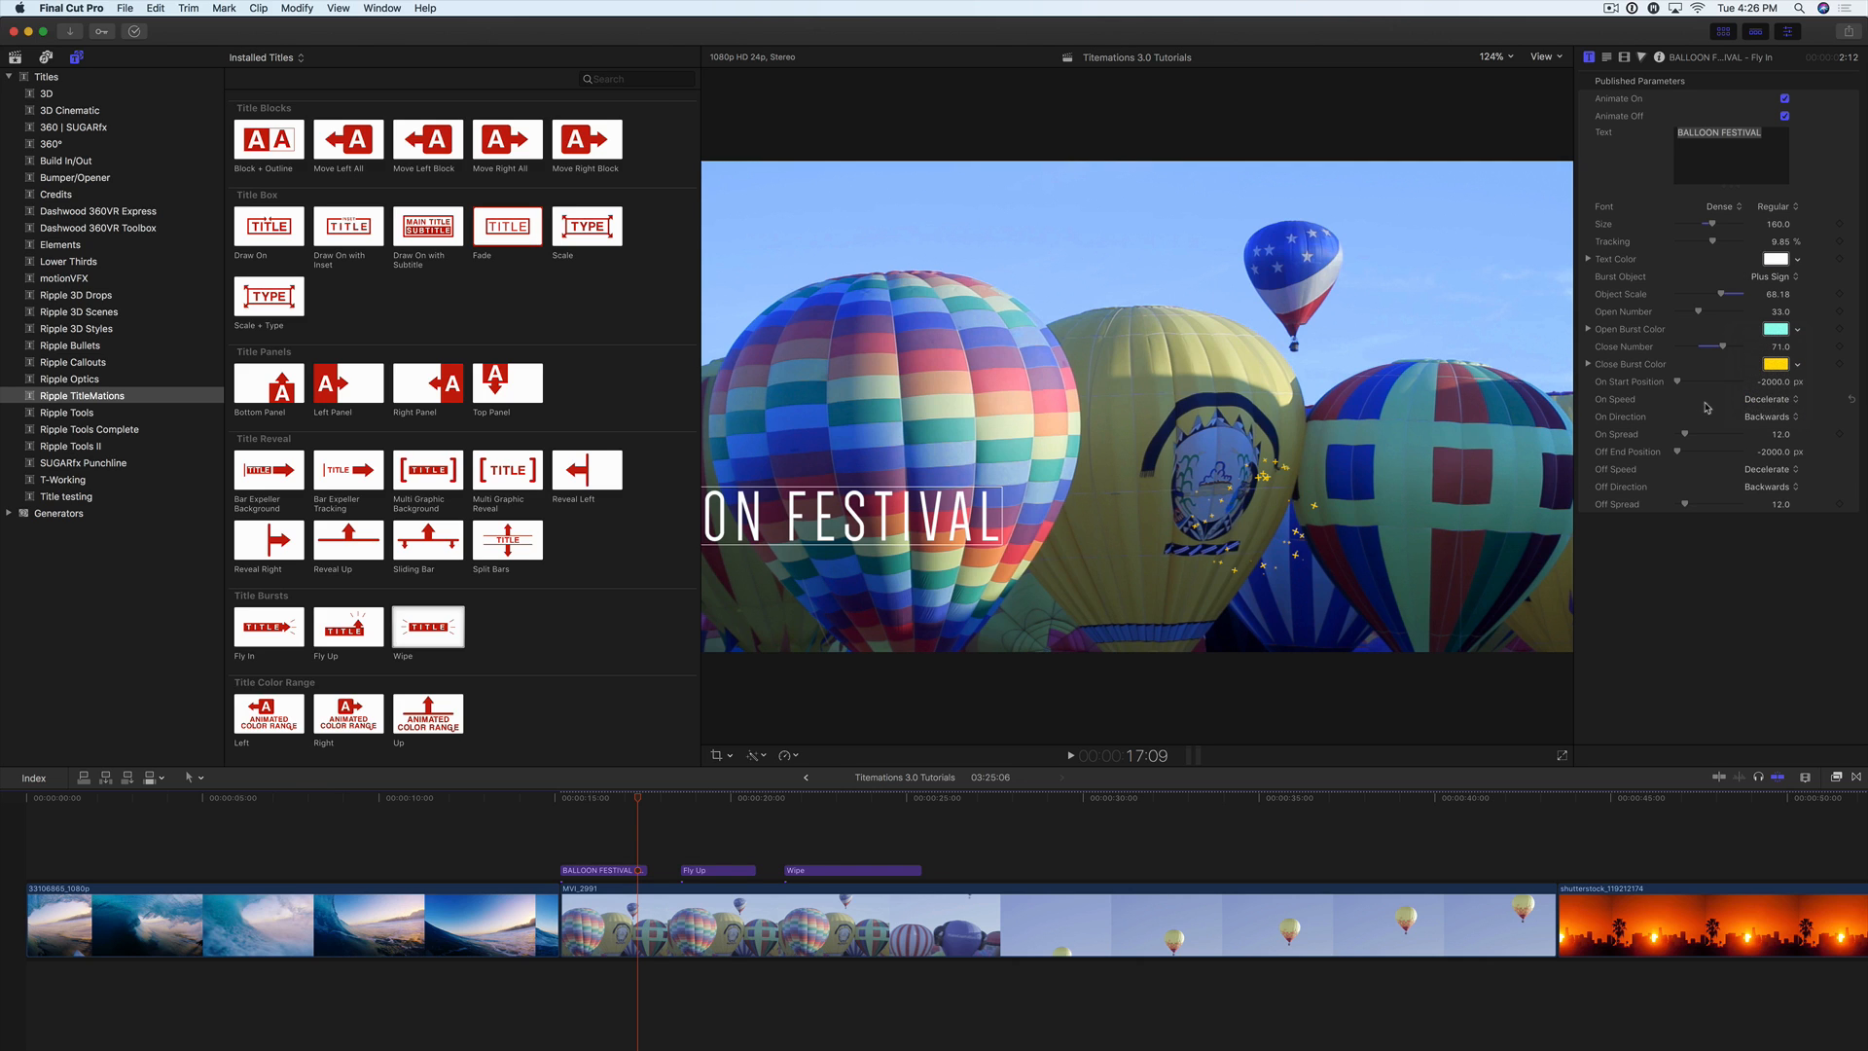
left_click(1769, 418)
left_click(1769, 404)
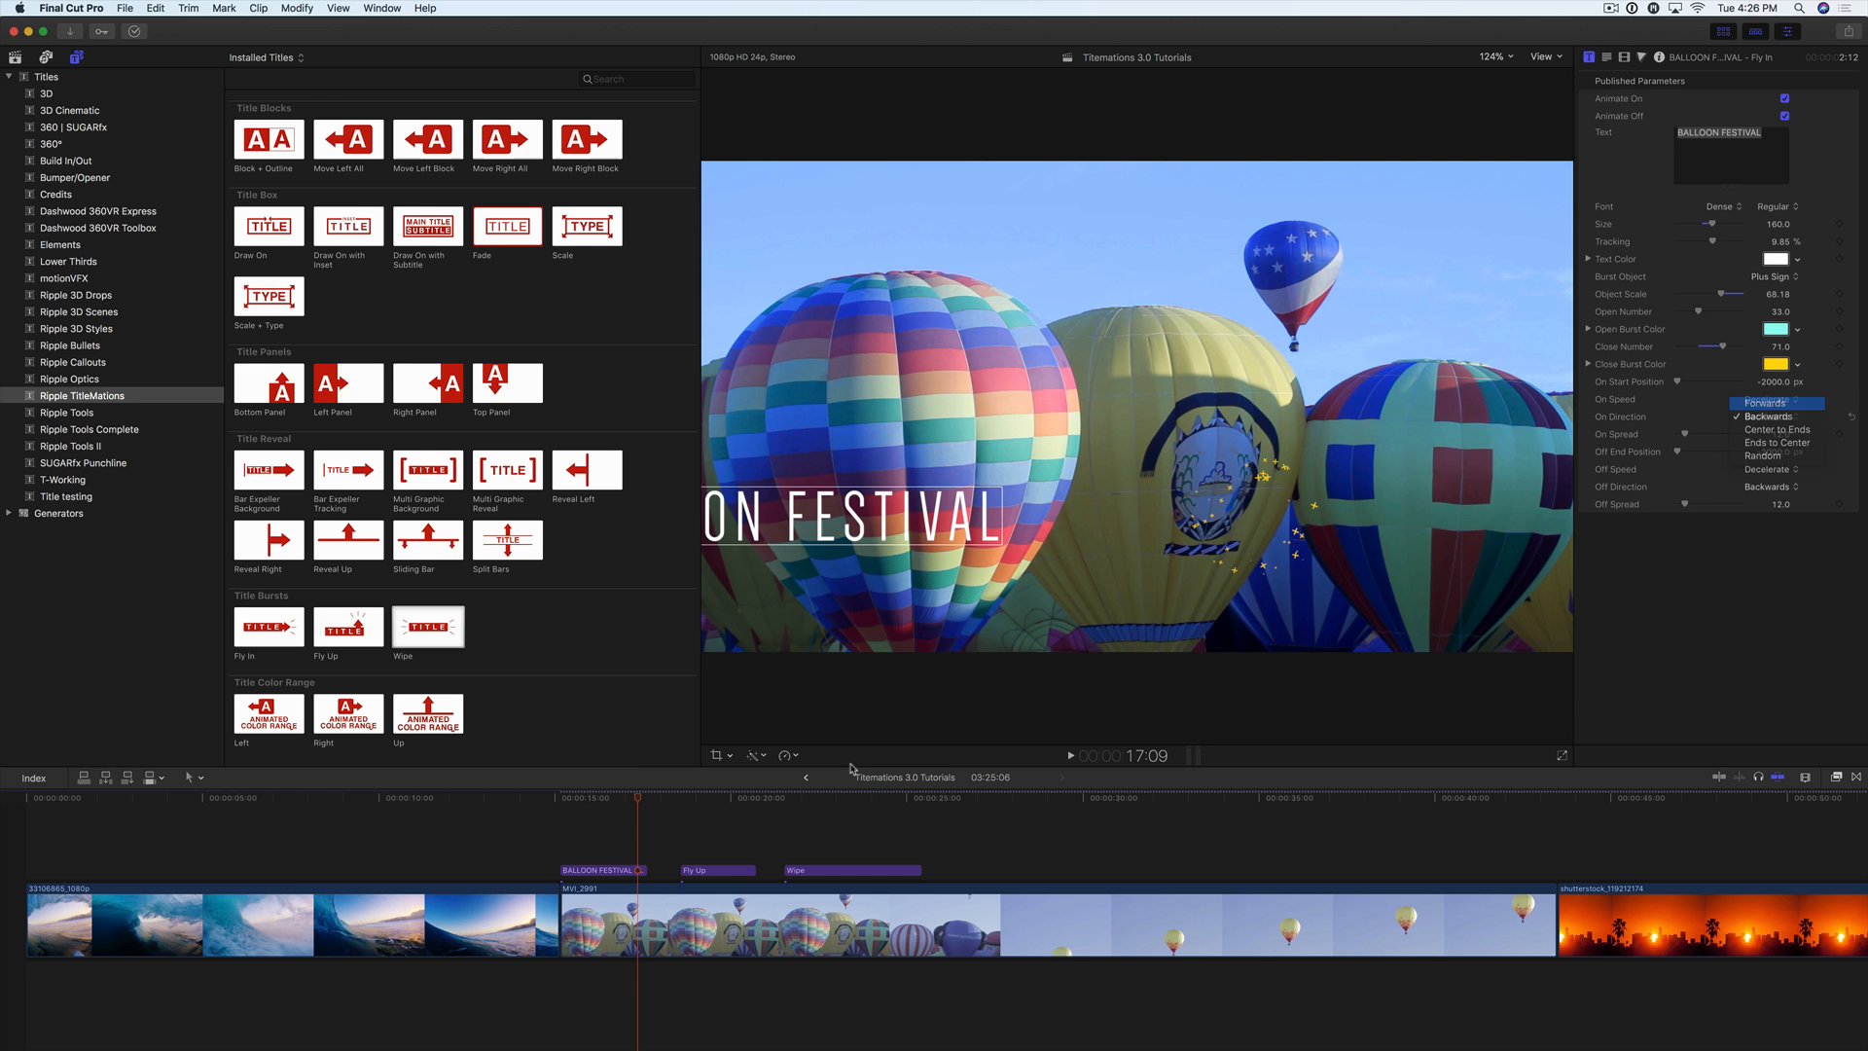
left_click(560, 800)
key("space")
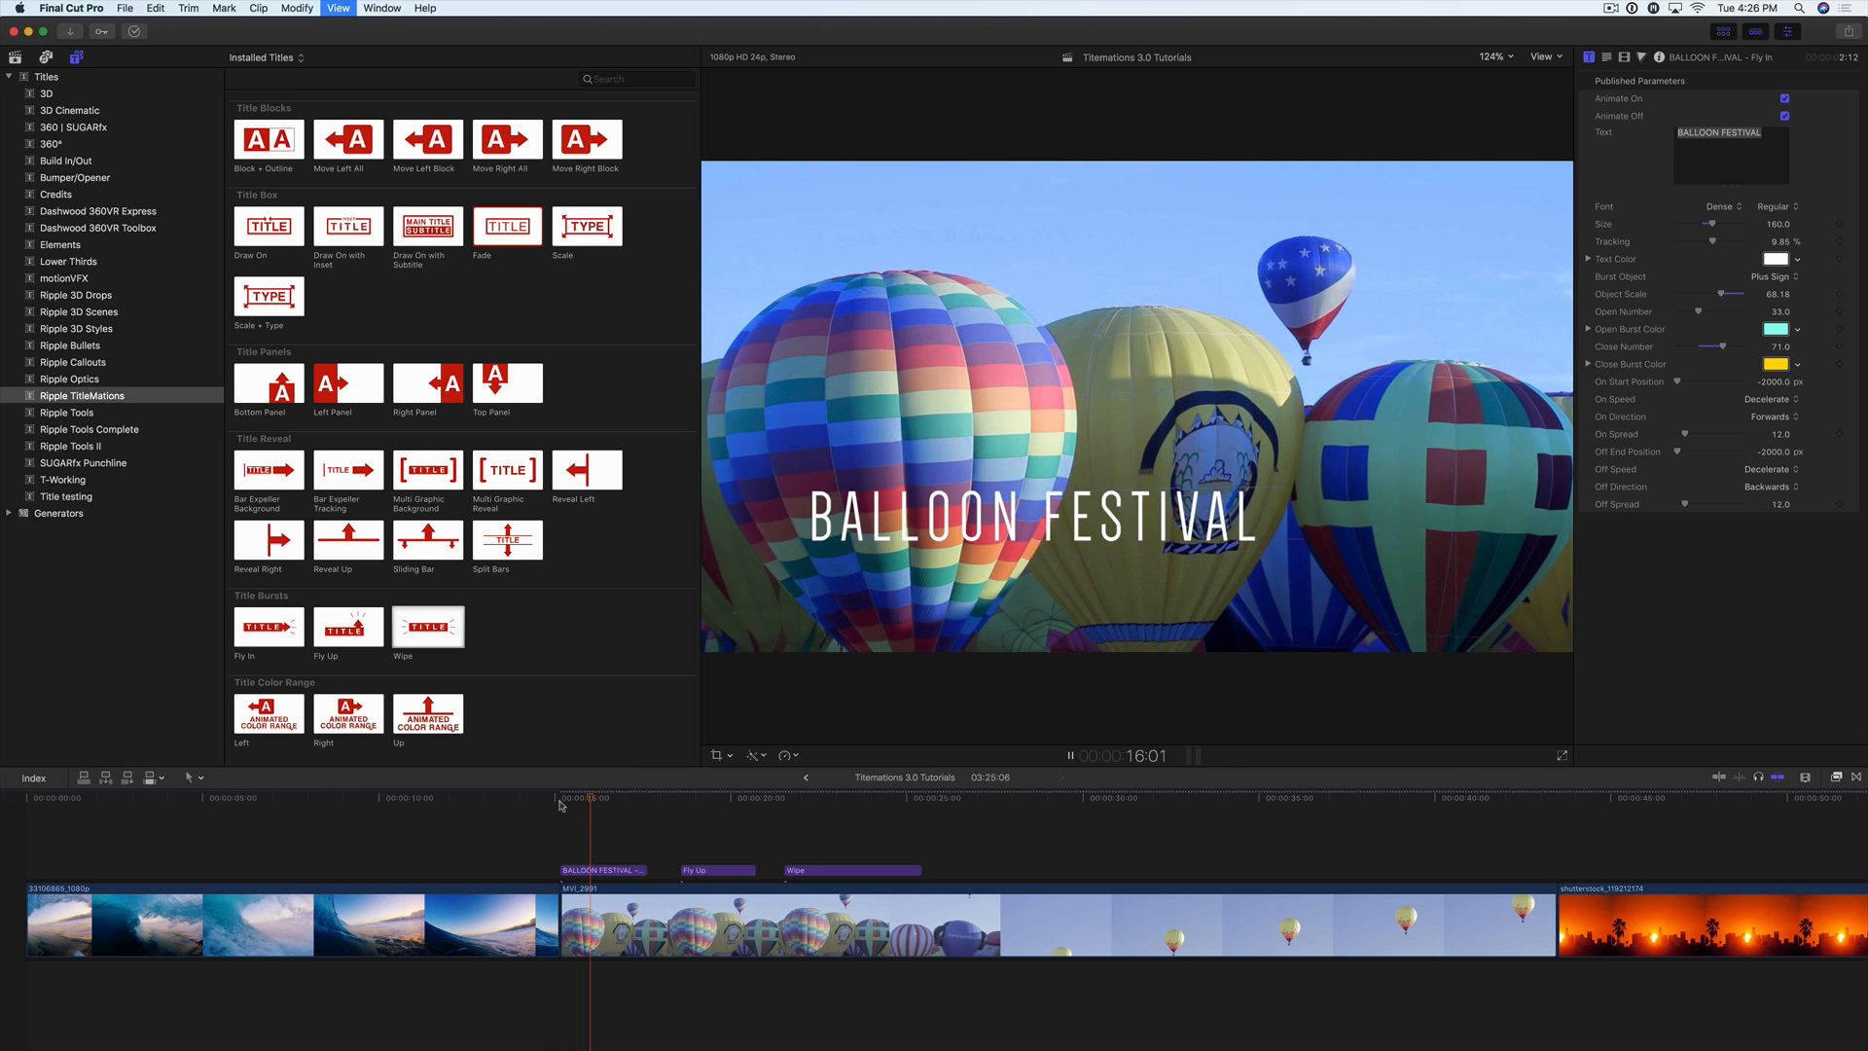
Step: Replay the BALLOON FESTIVAL title from its start at 15:04 several times to review its fly-in animation
left_click(559, 801)
key("space")
left_click(560, 801)
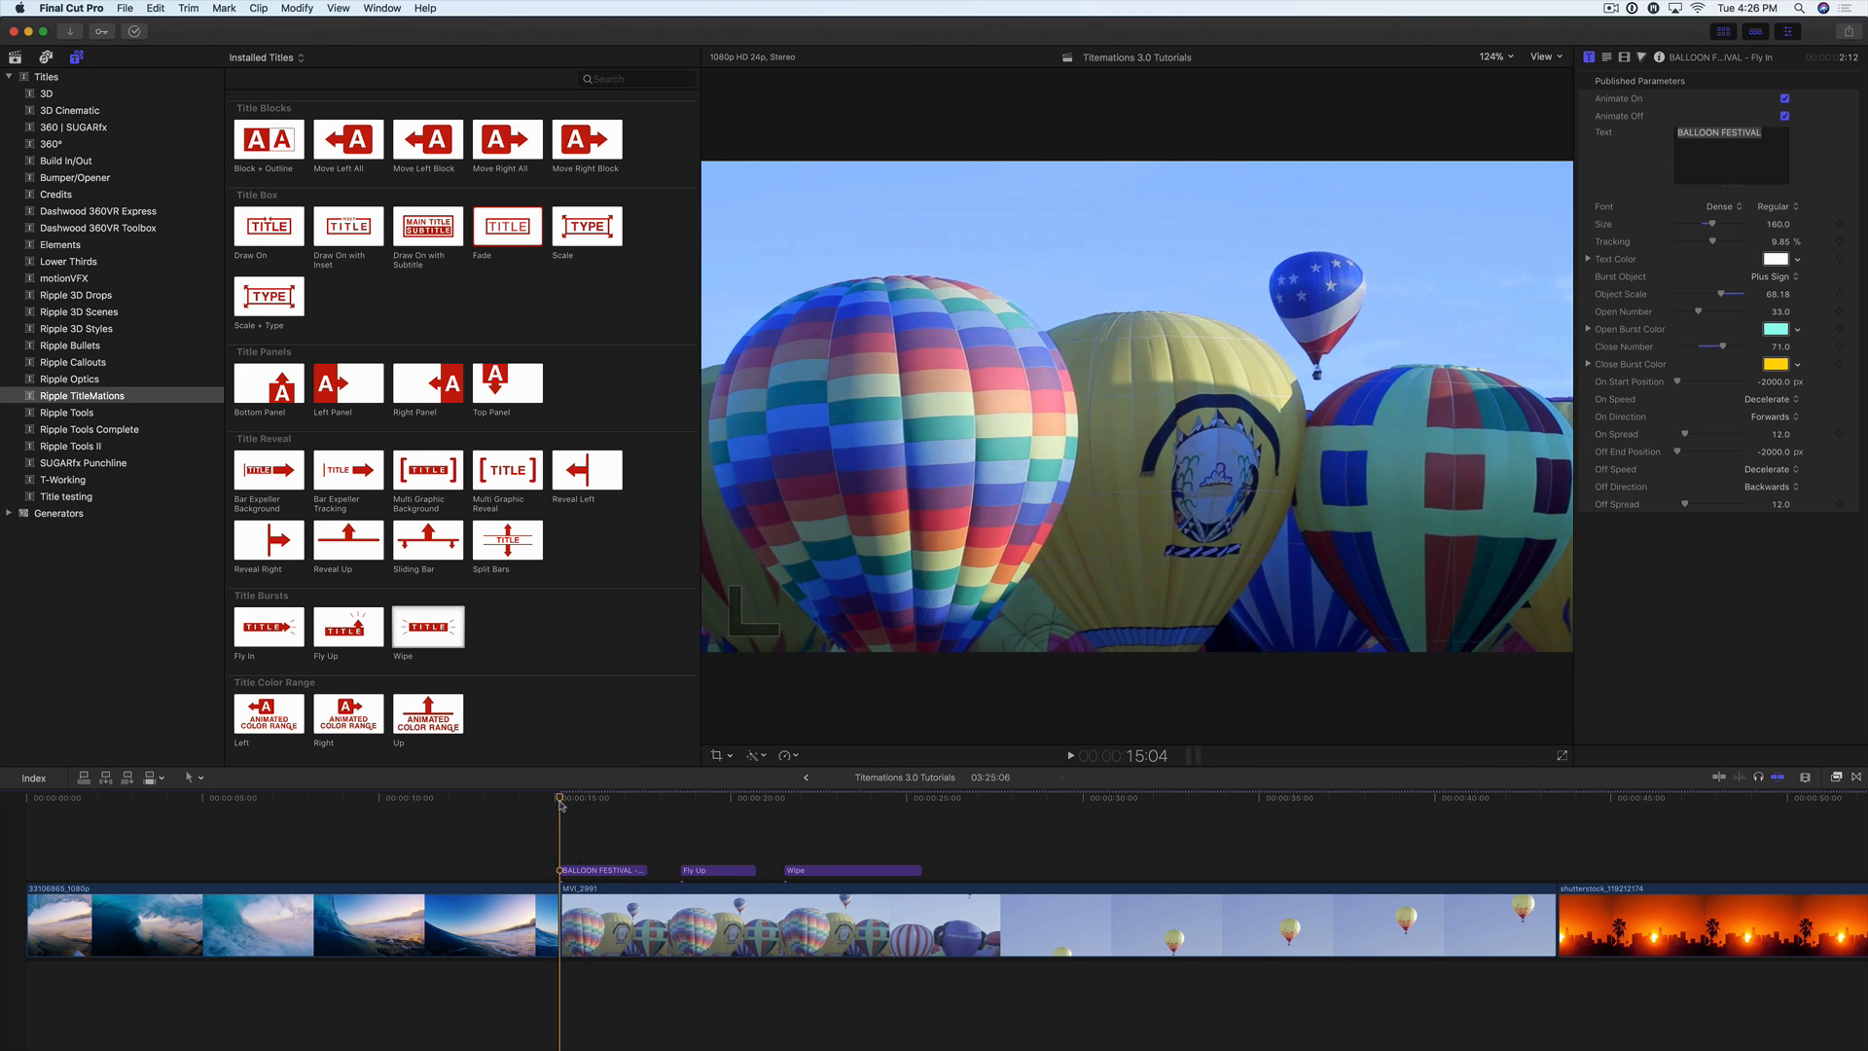
key("space")
left_click(561, 803)
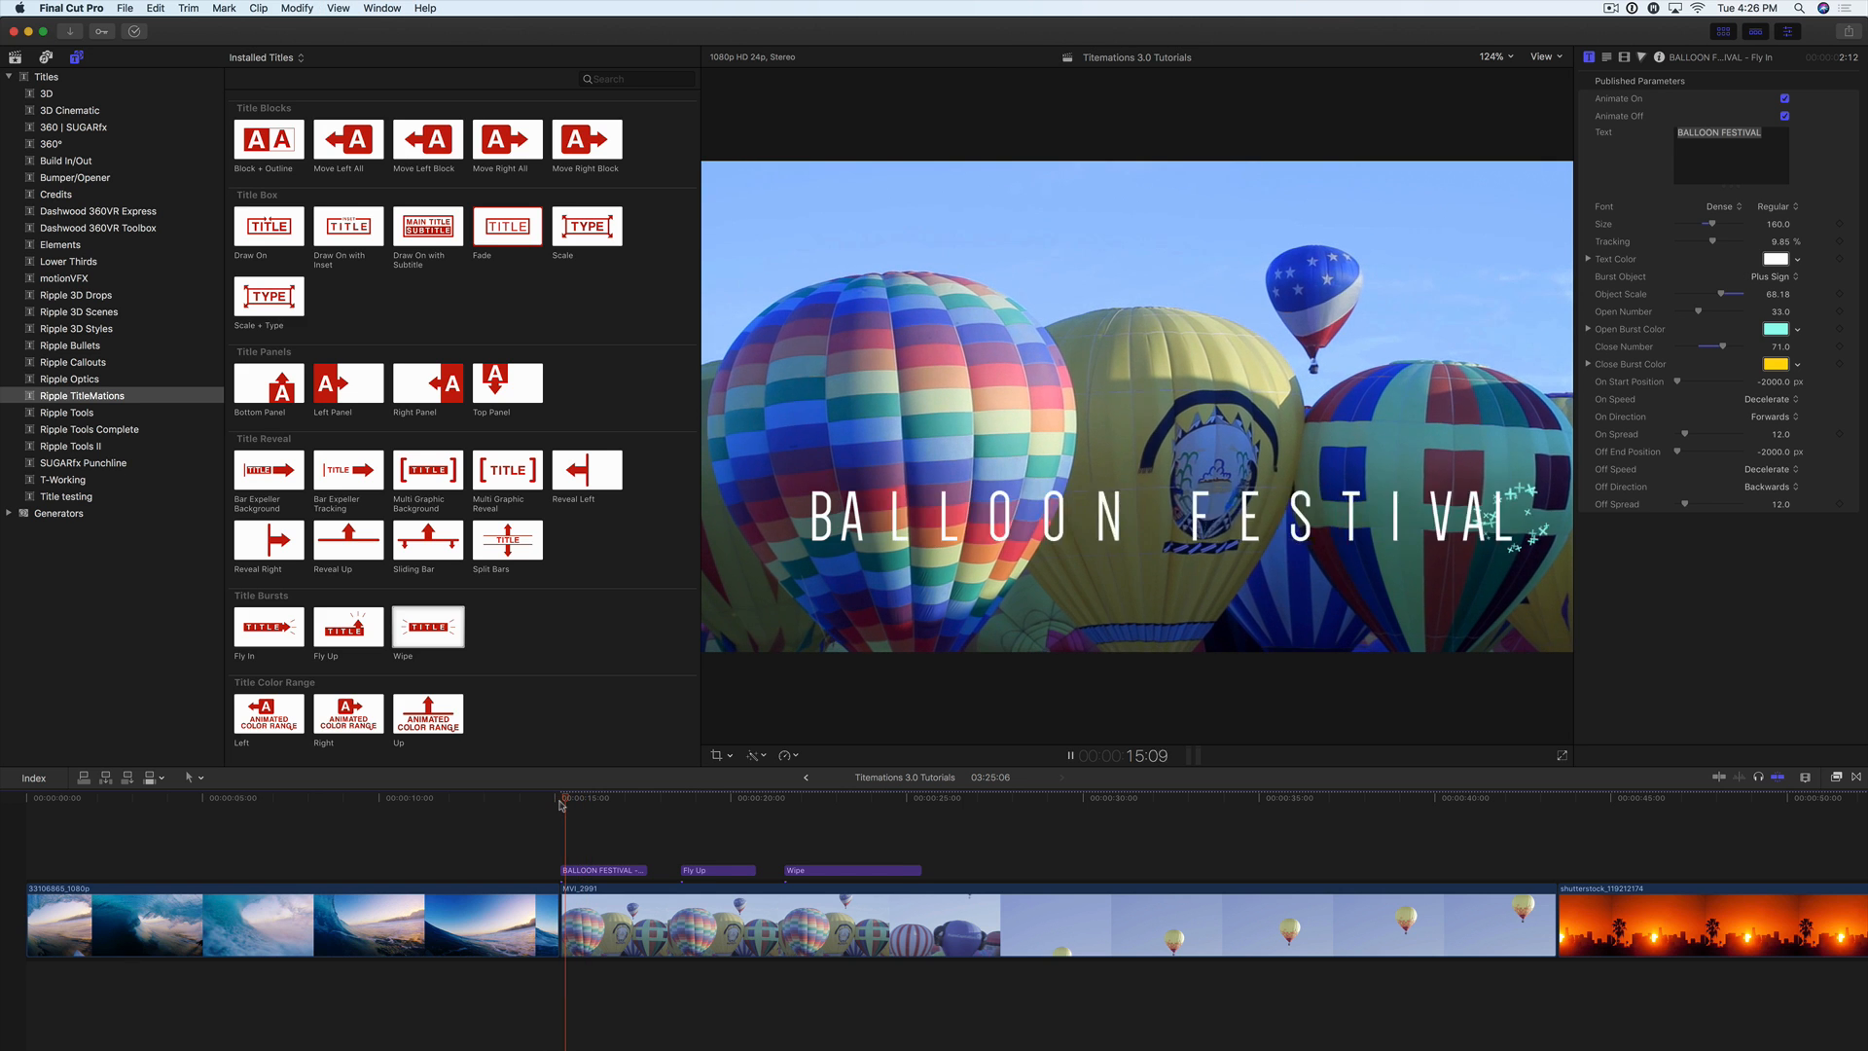
left_click(561, 803)
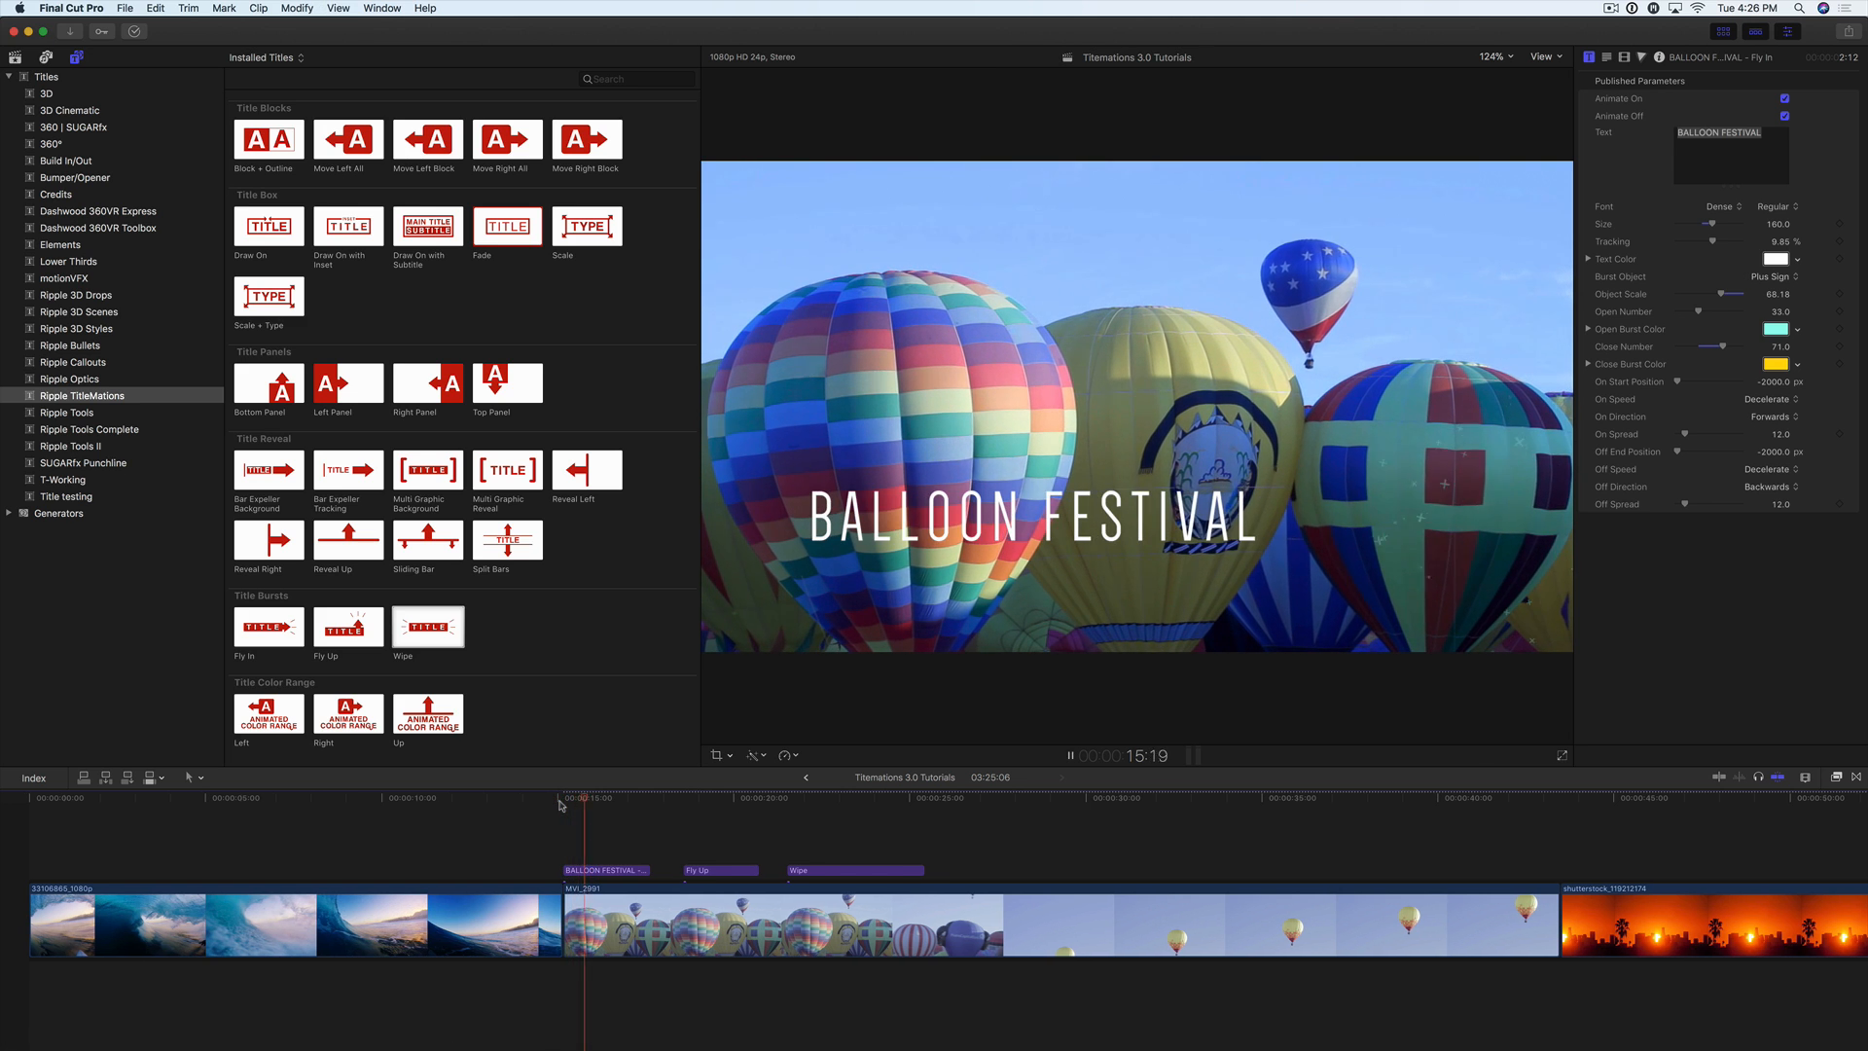
left_click(561, 803)
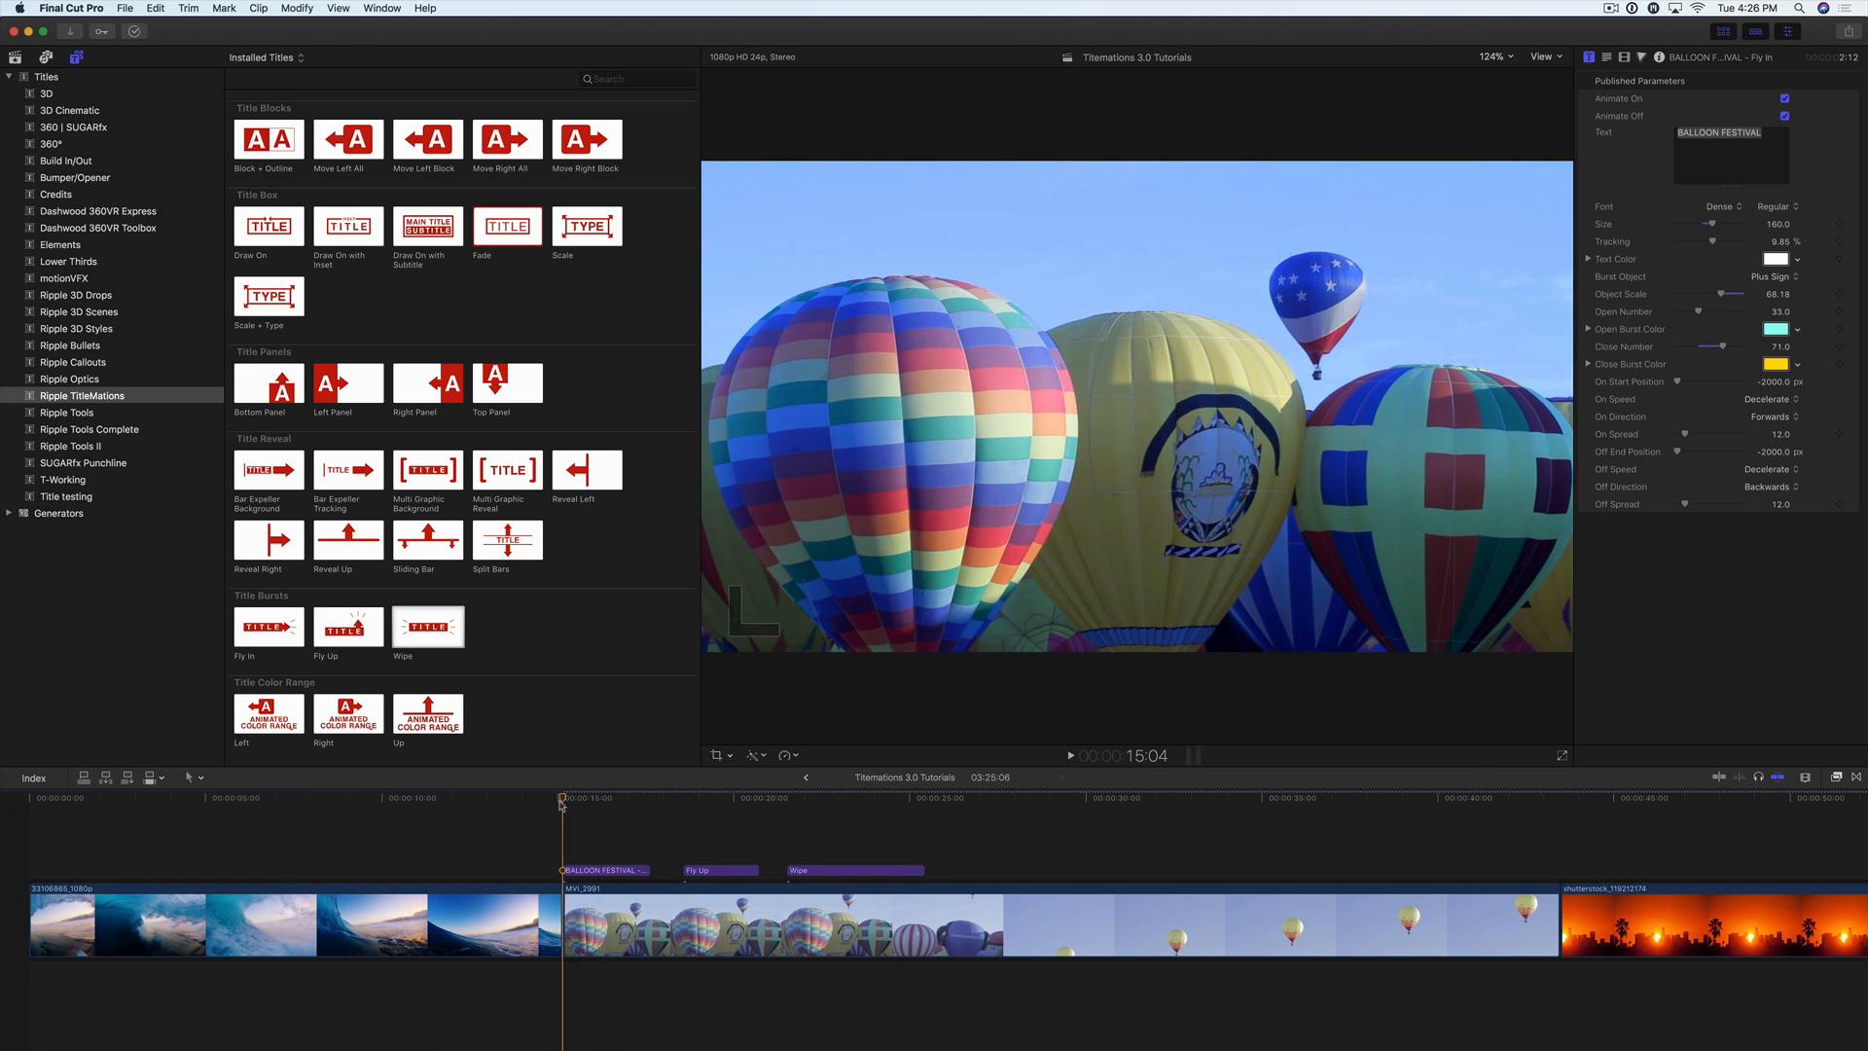
Step: Set the title's On Direction to Backwards and play its opening animation
left_click(1767, 416)
left_click(1764, 431)
key("space")
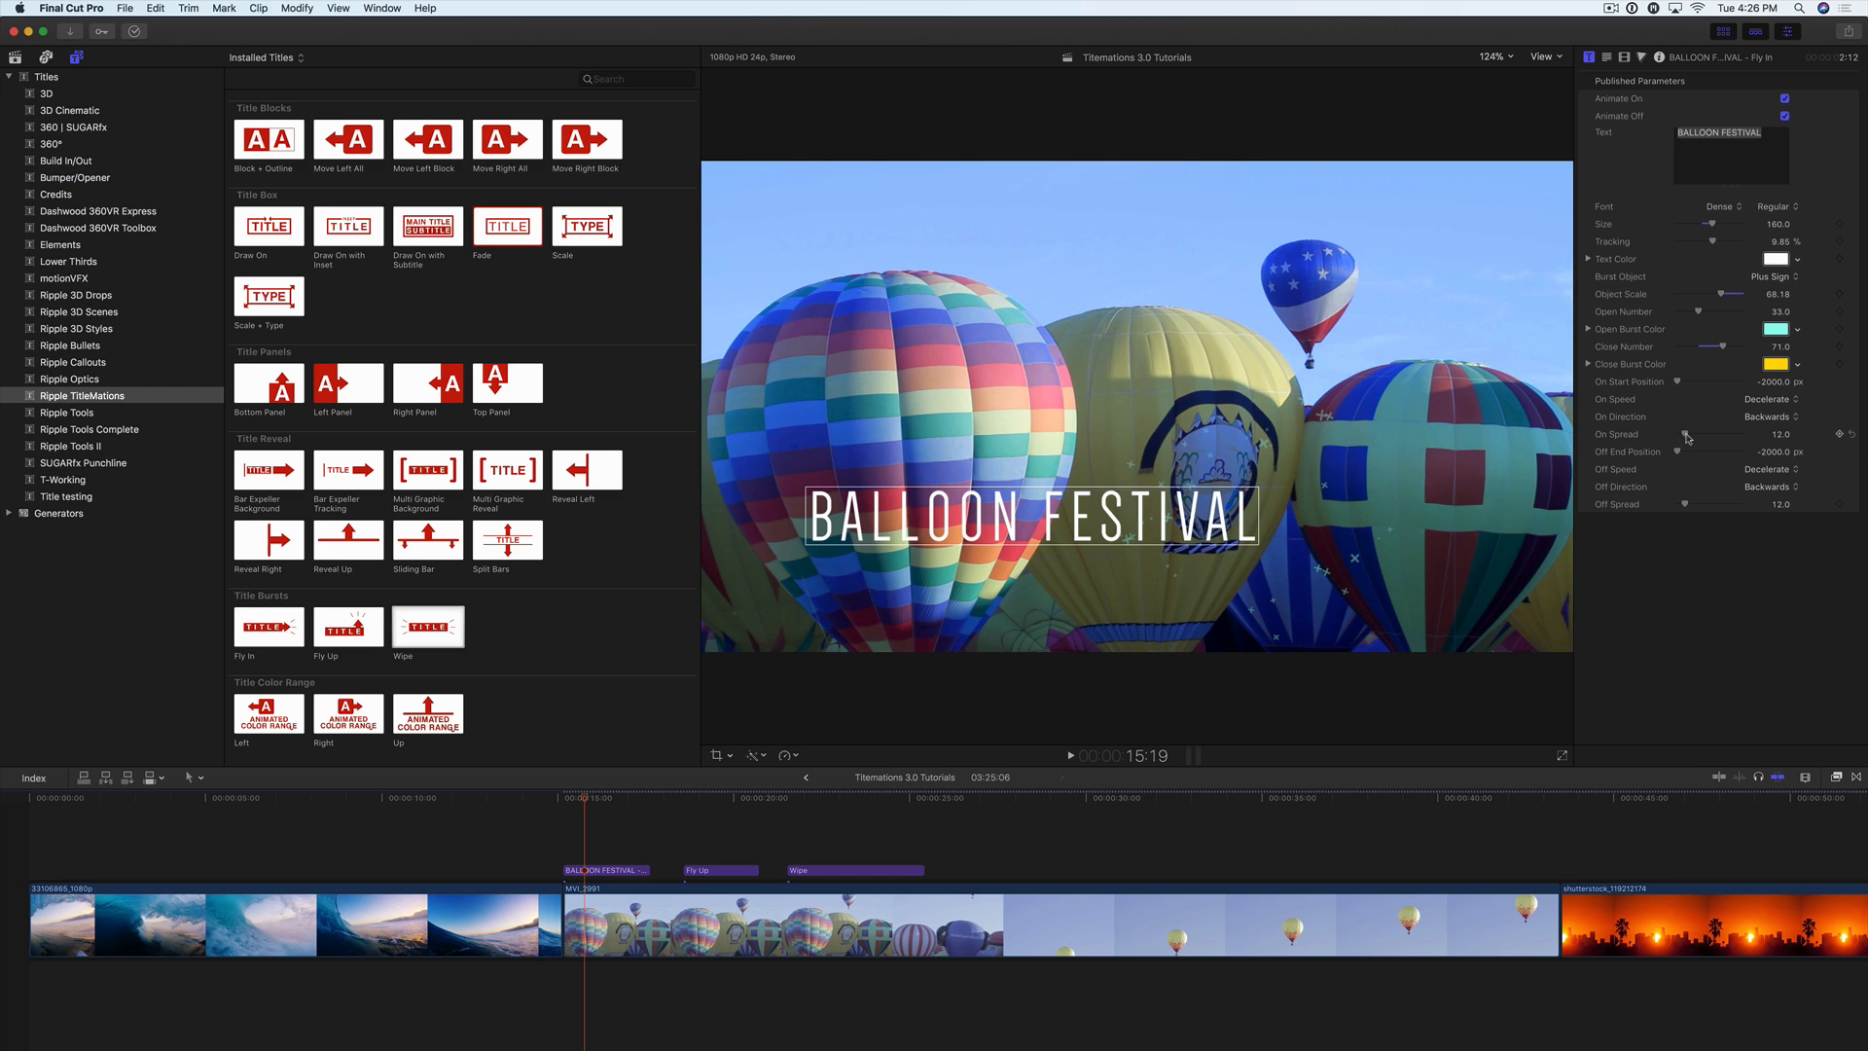
Step: Try an On Spread of 1 with playback from 15:04, then set On Spread to about 6
left_click_drag(1687, 438, 1680, 439)
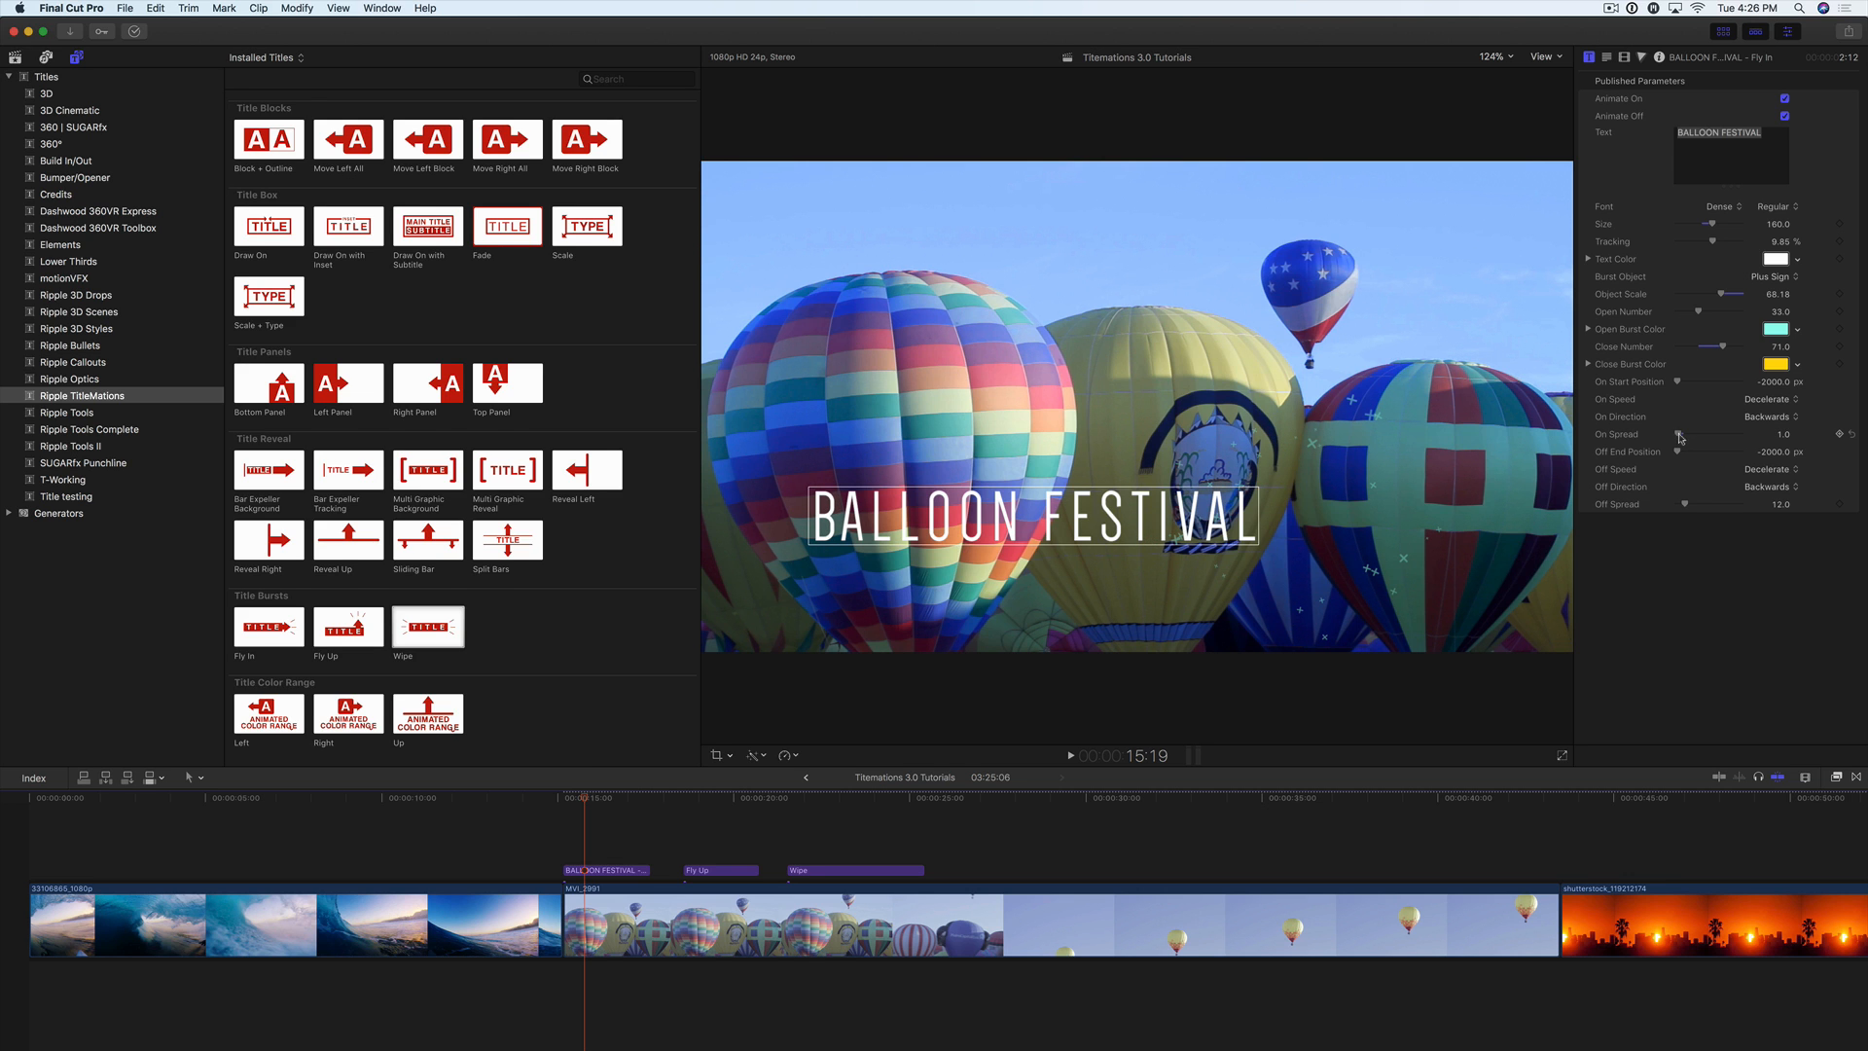
left_click(563, 799)
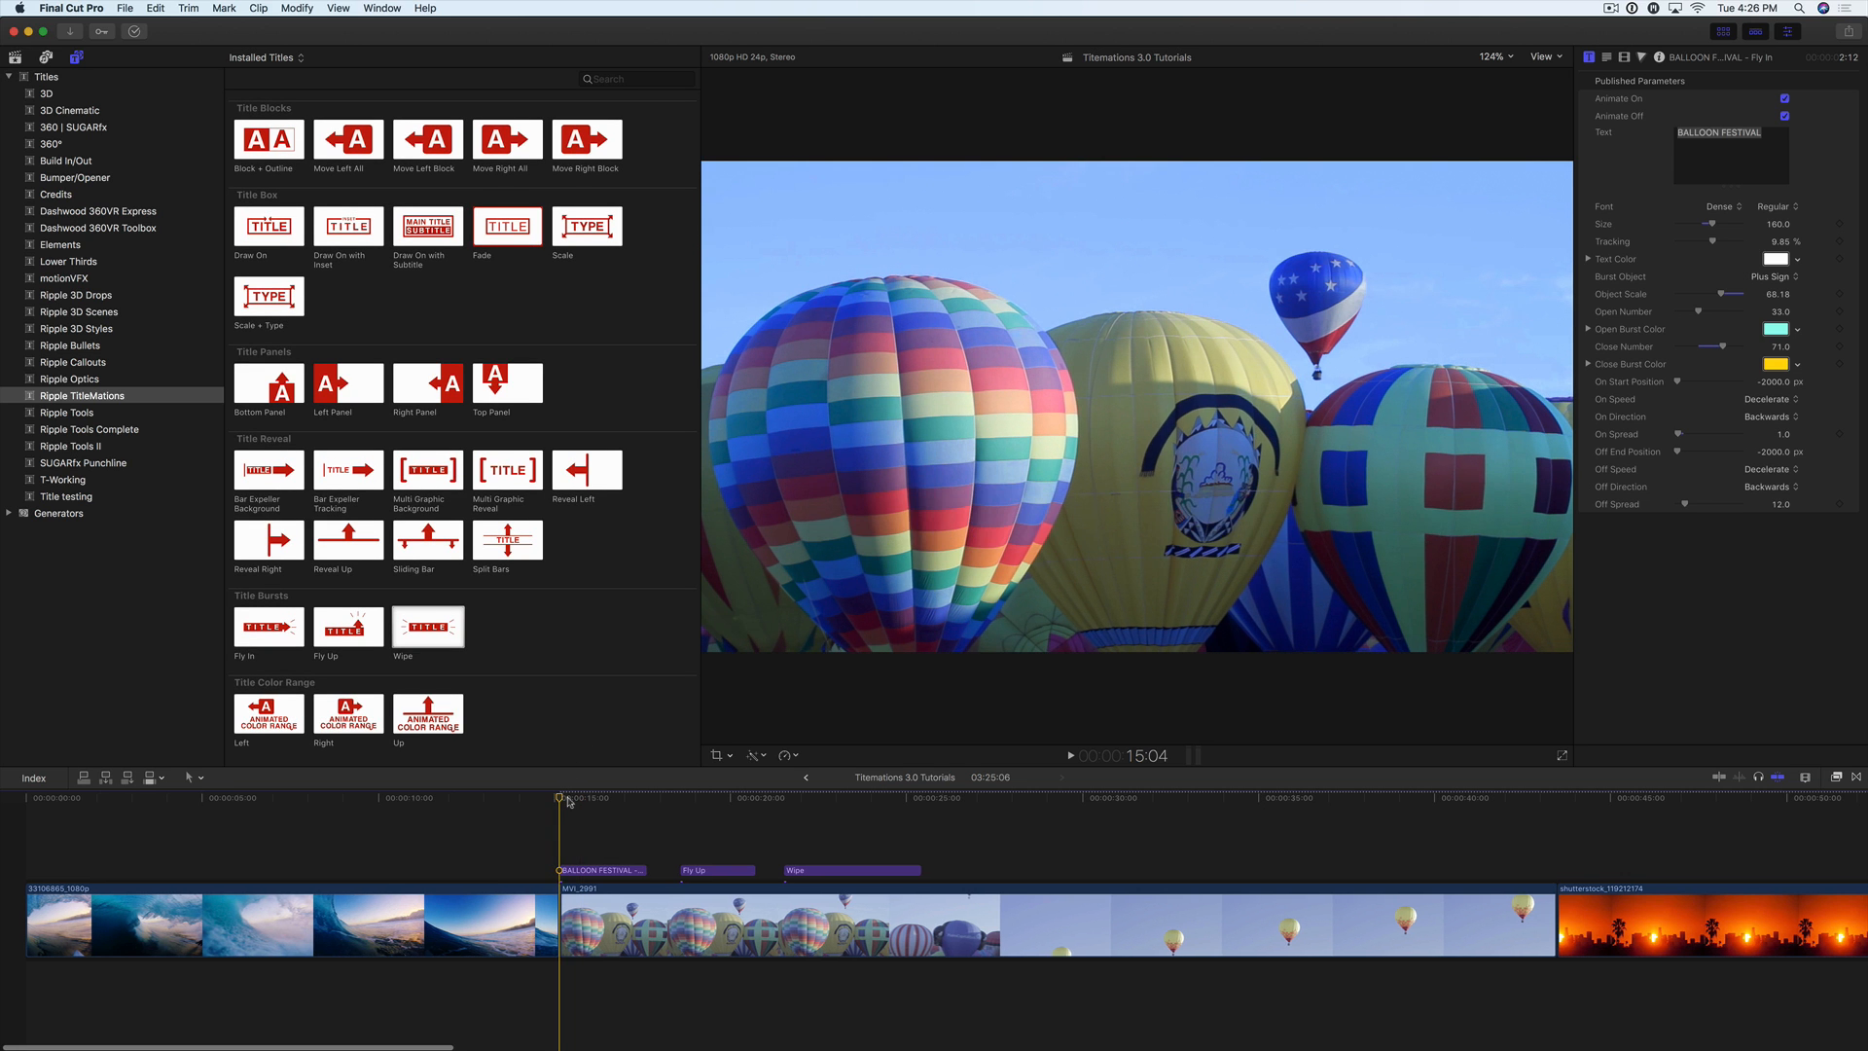
key("space")
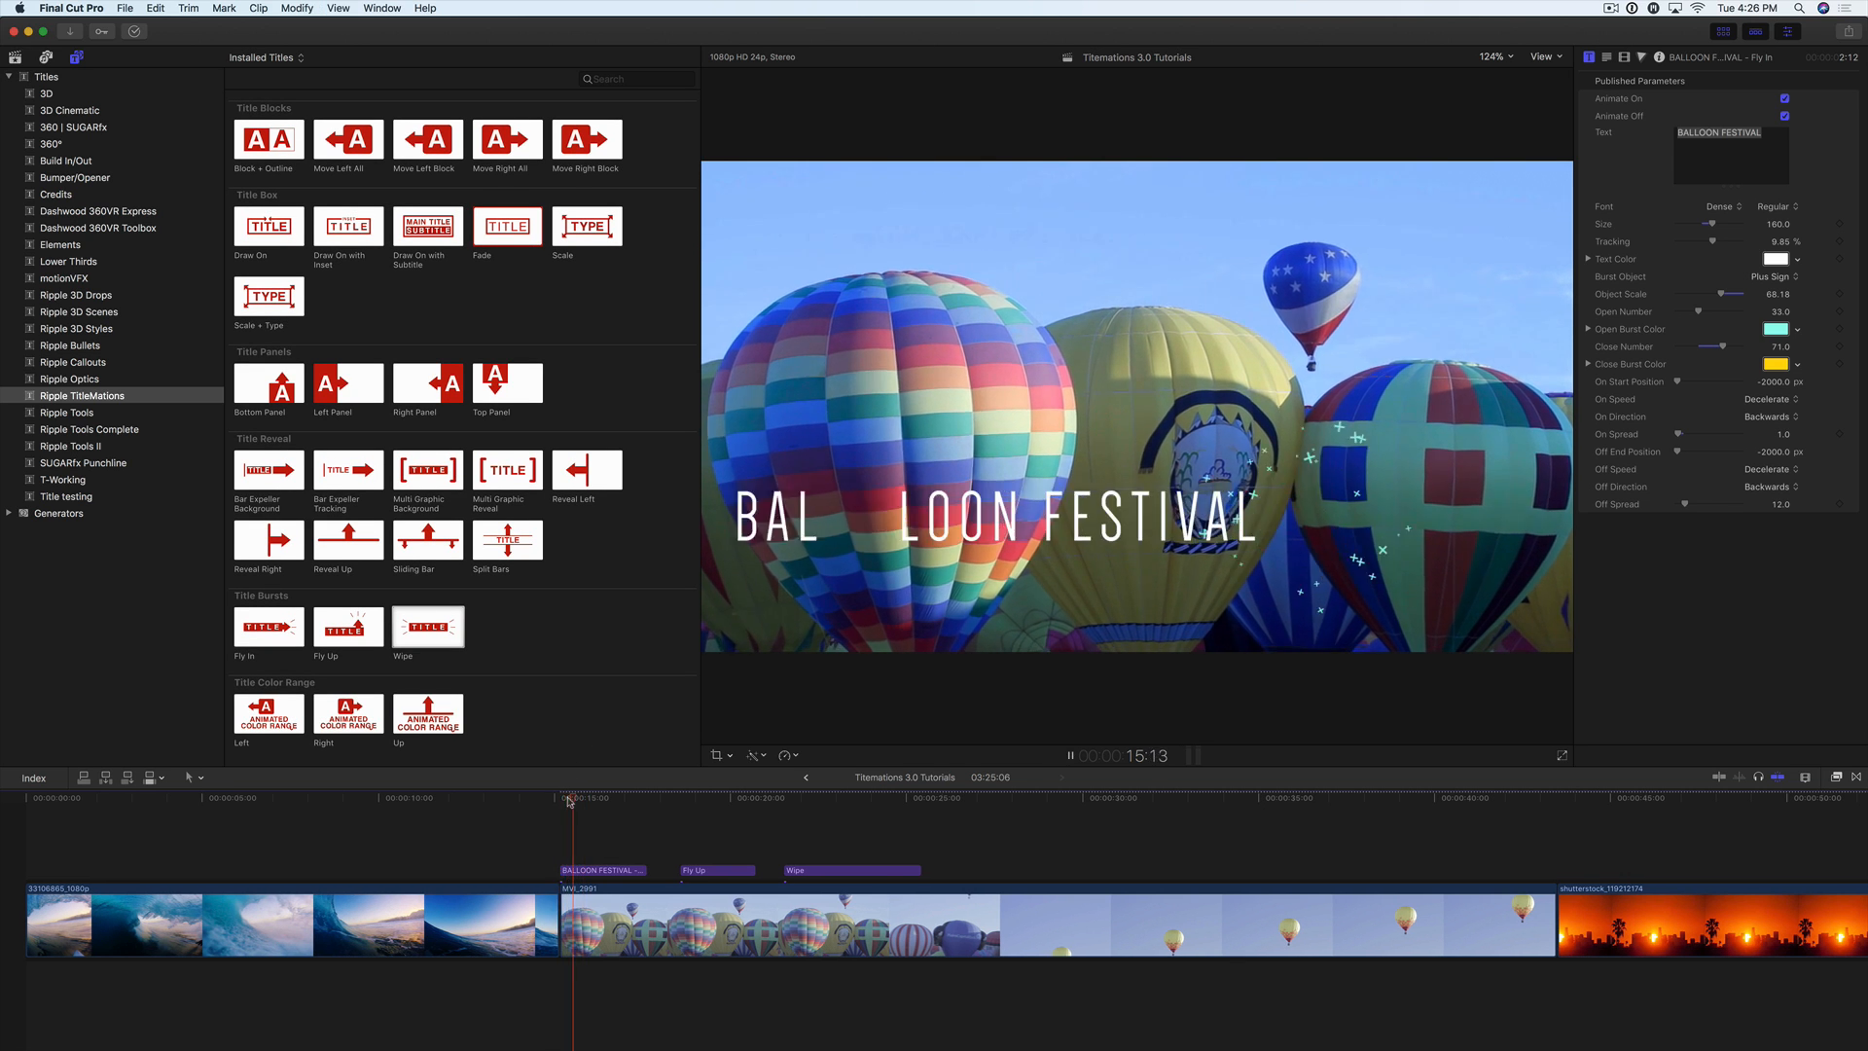
key("space")
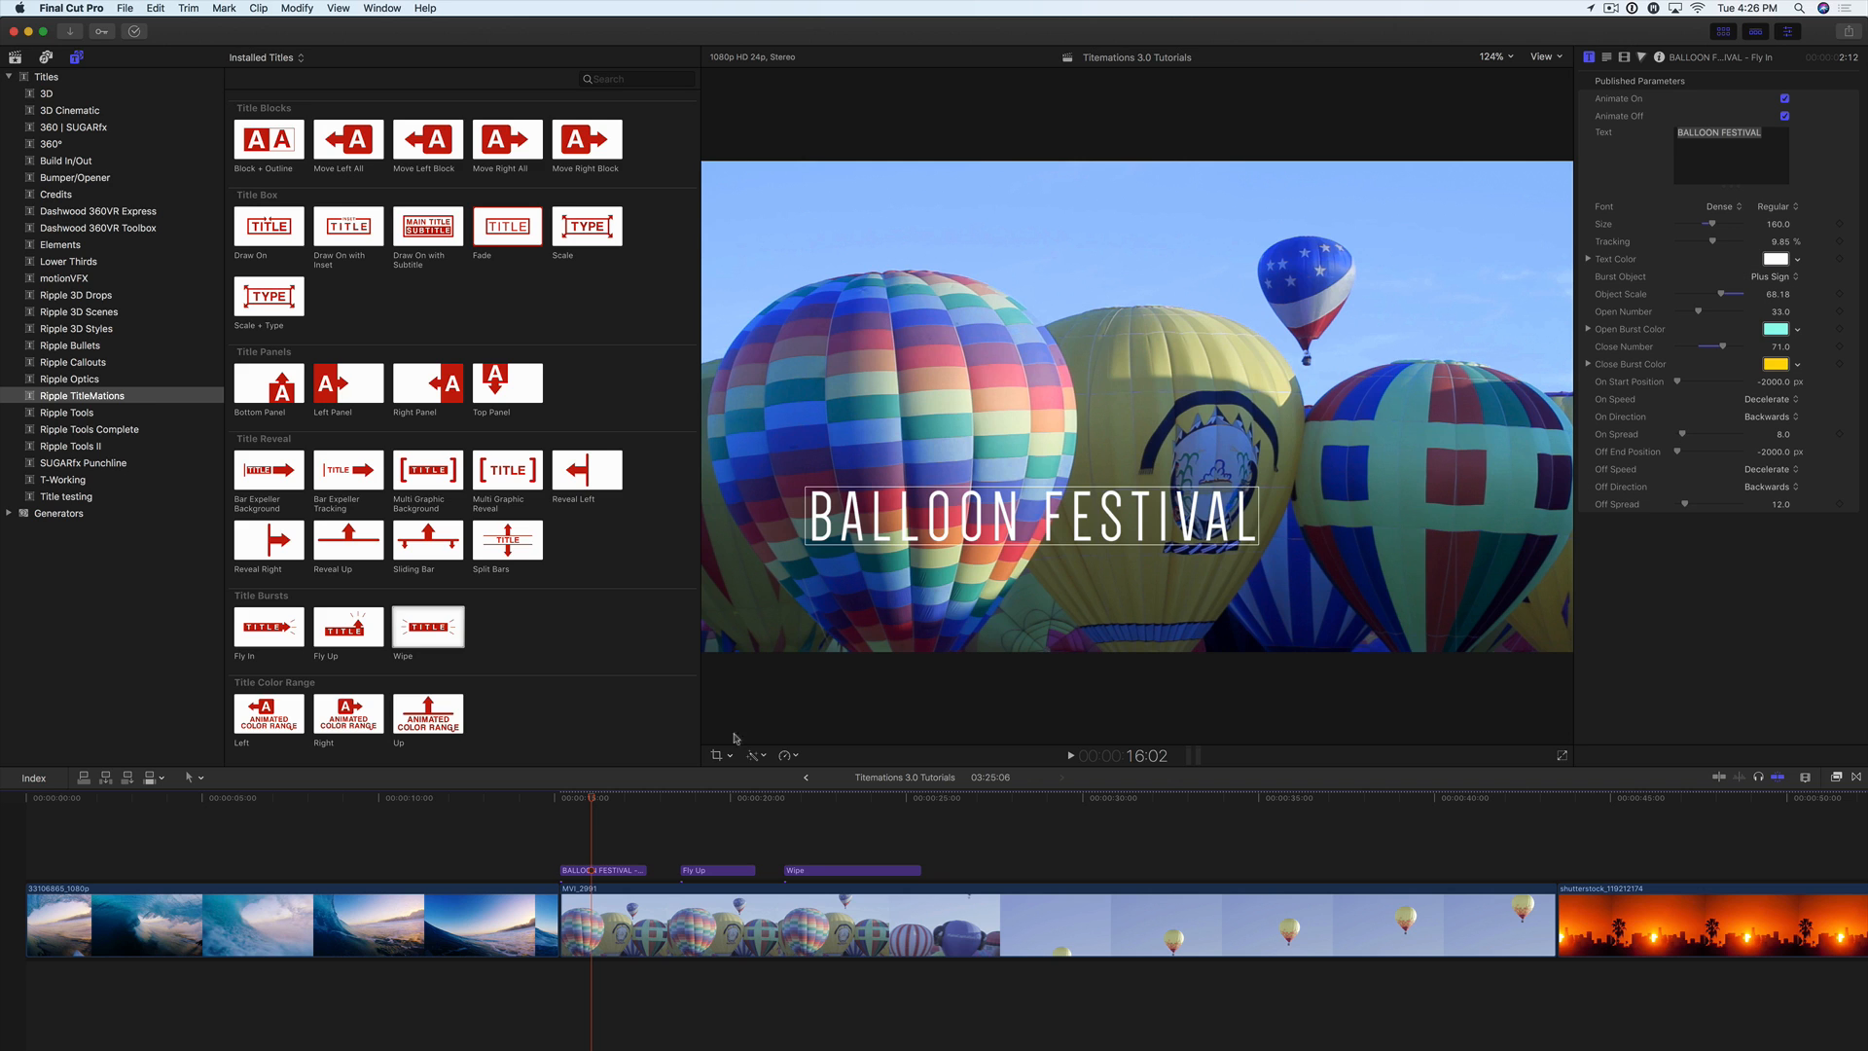
Step: At 15:16, move the BALLOON FESTIVAL title into the lower-right part of the picture and play it from its start
left_click_drag(580, 797, 577, 798)
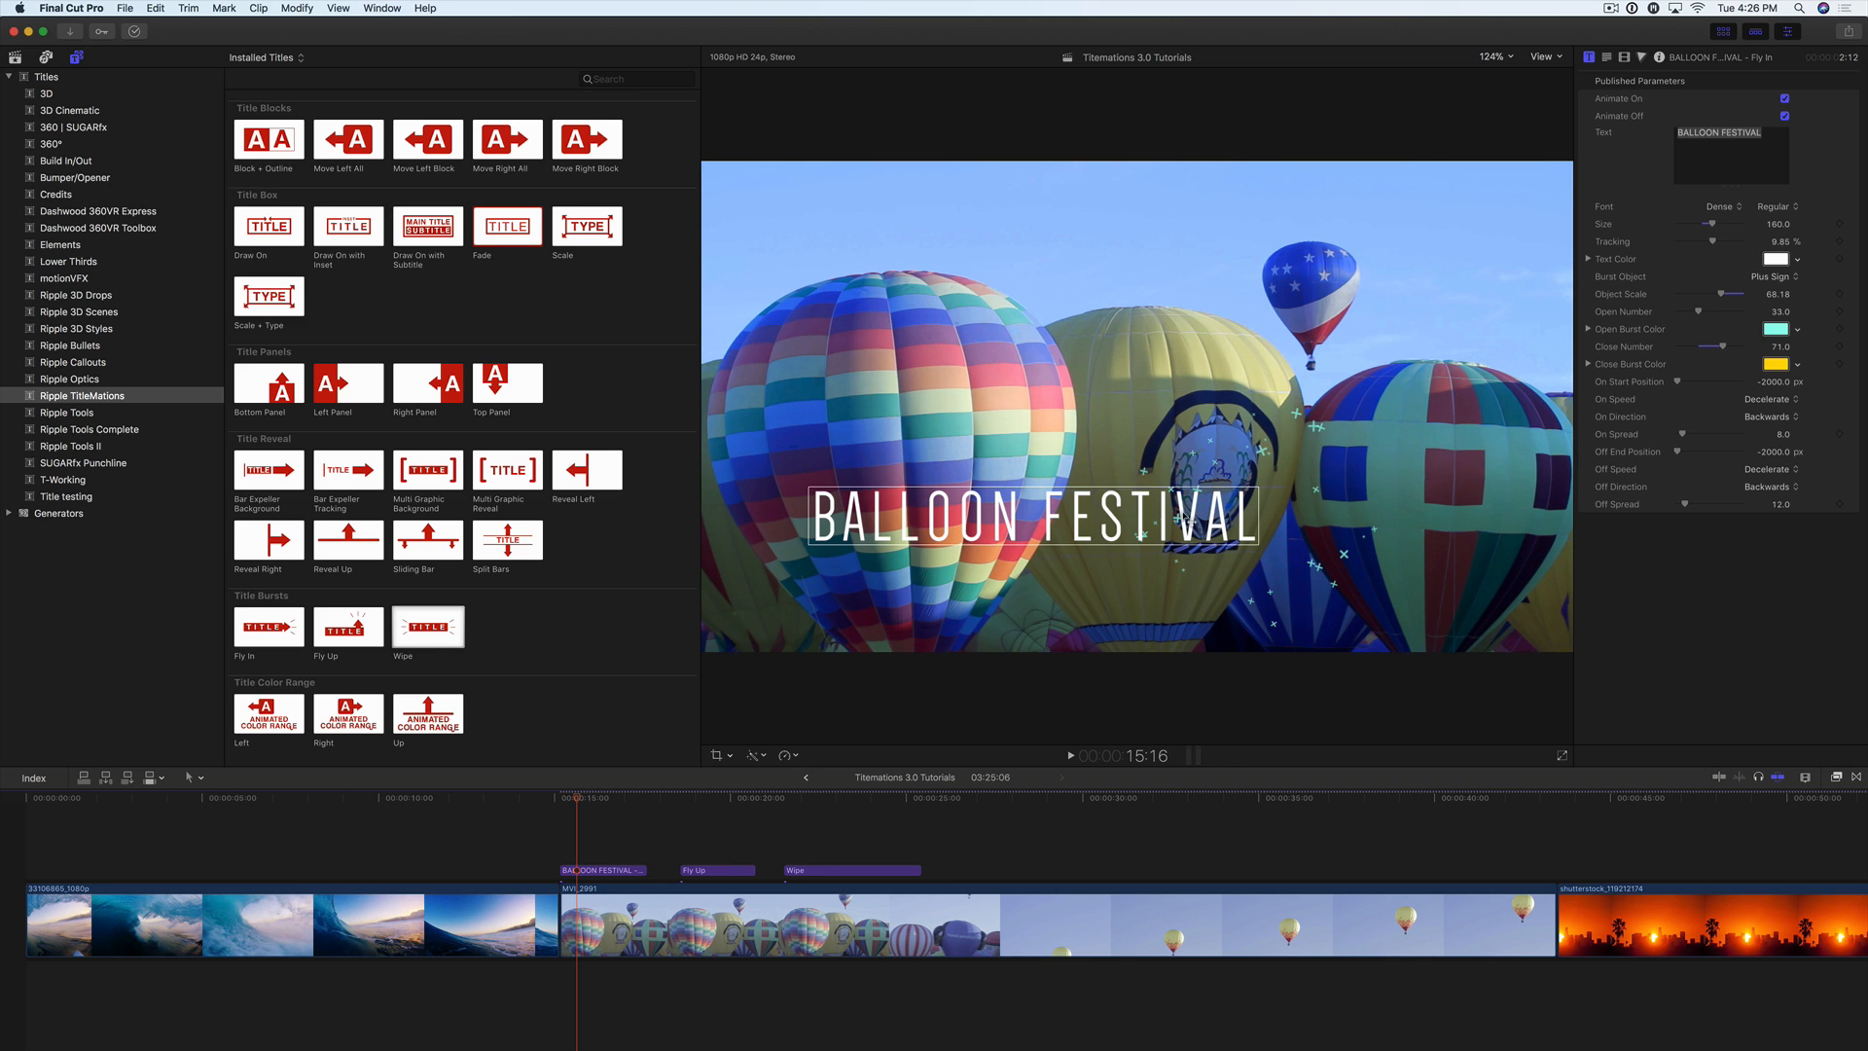
left_click_drag(1183, 513, 1365, 544)
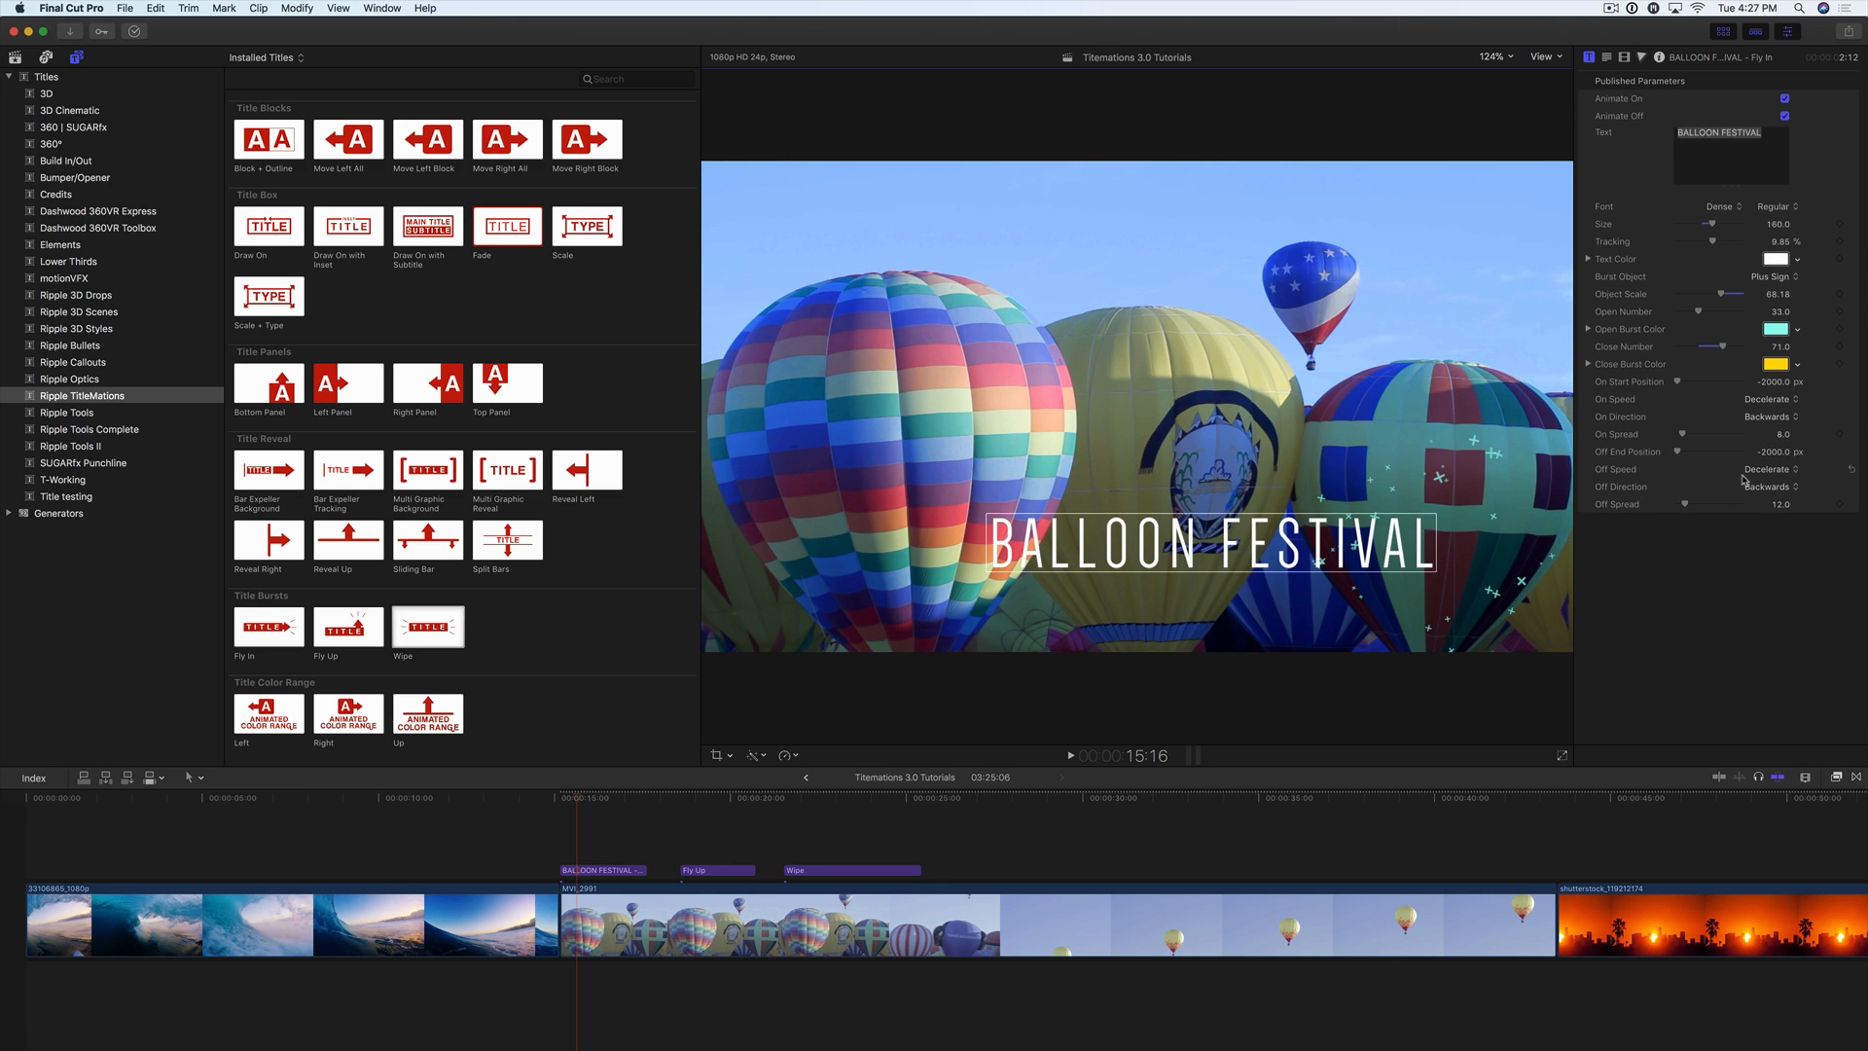
left_click(561, 800)
key("space")
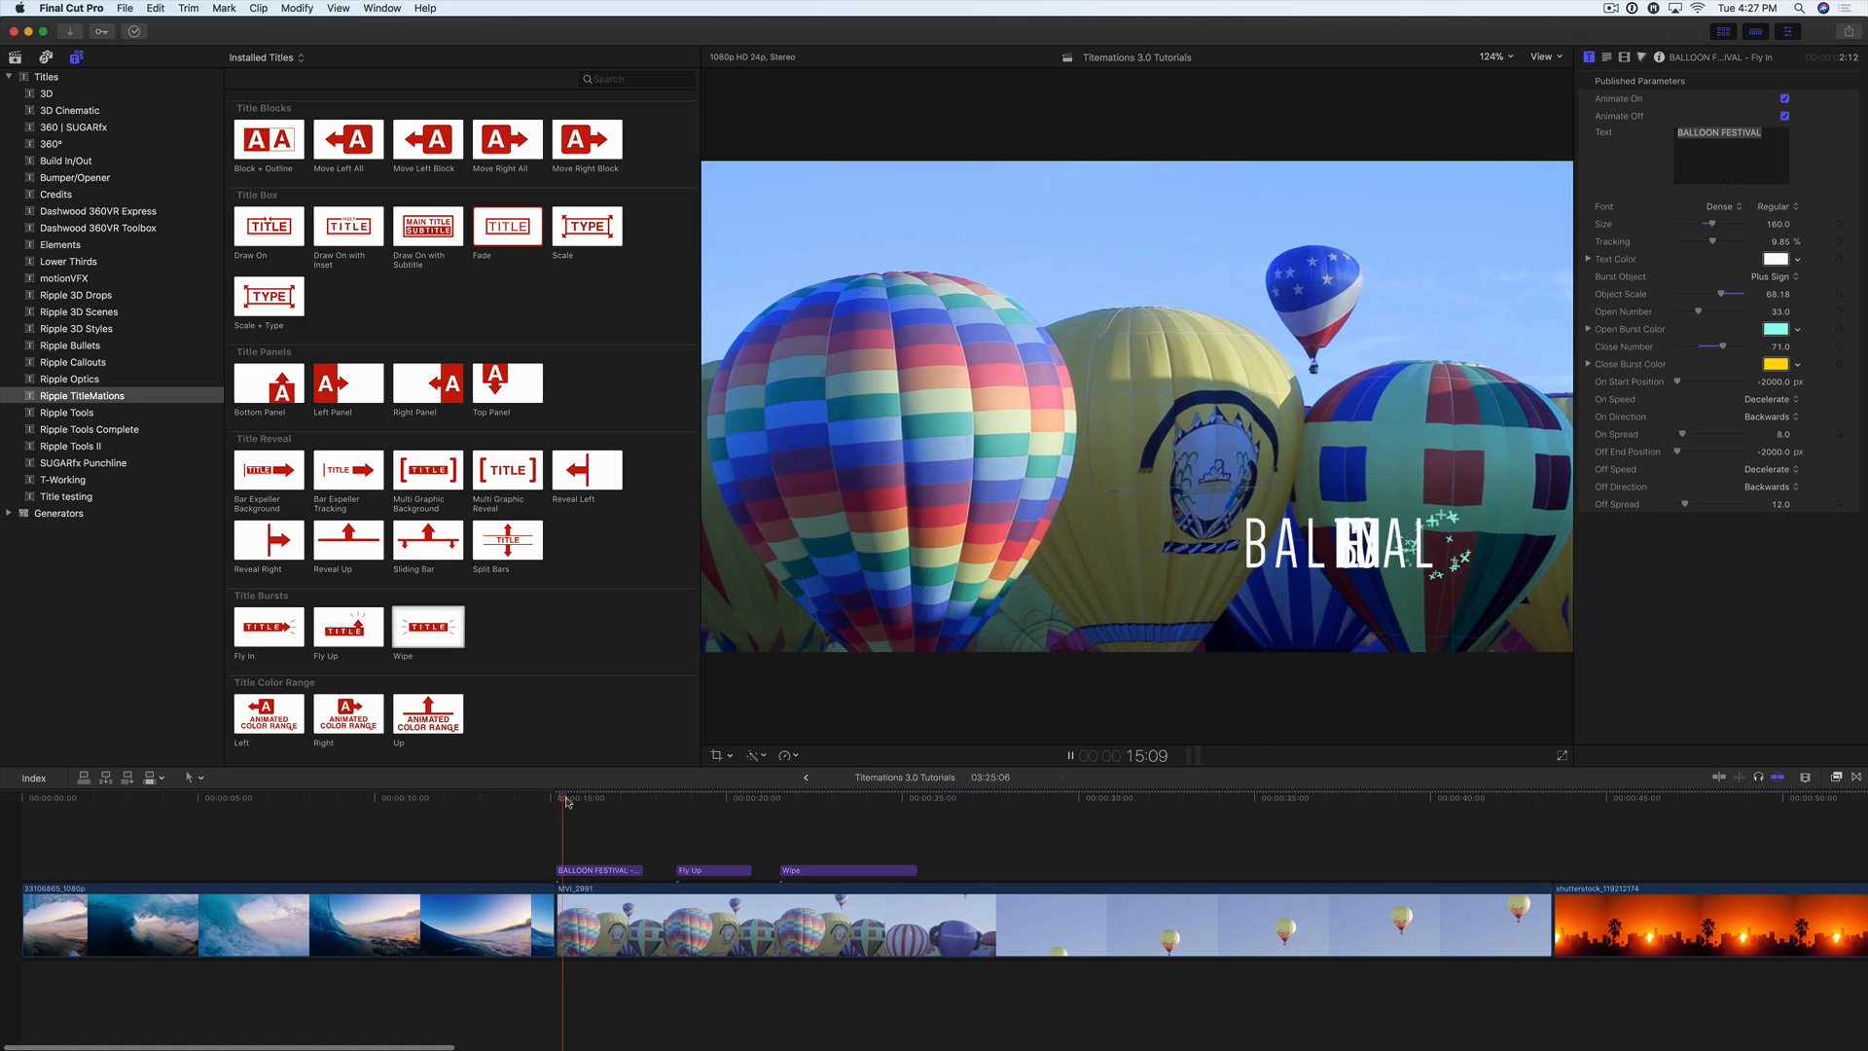
Step: Play the Fly Up title with its IMPACT text to review its default animation
left_click(677, 806)
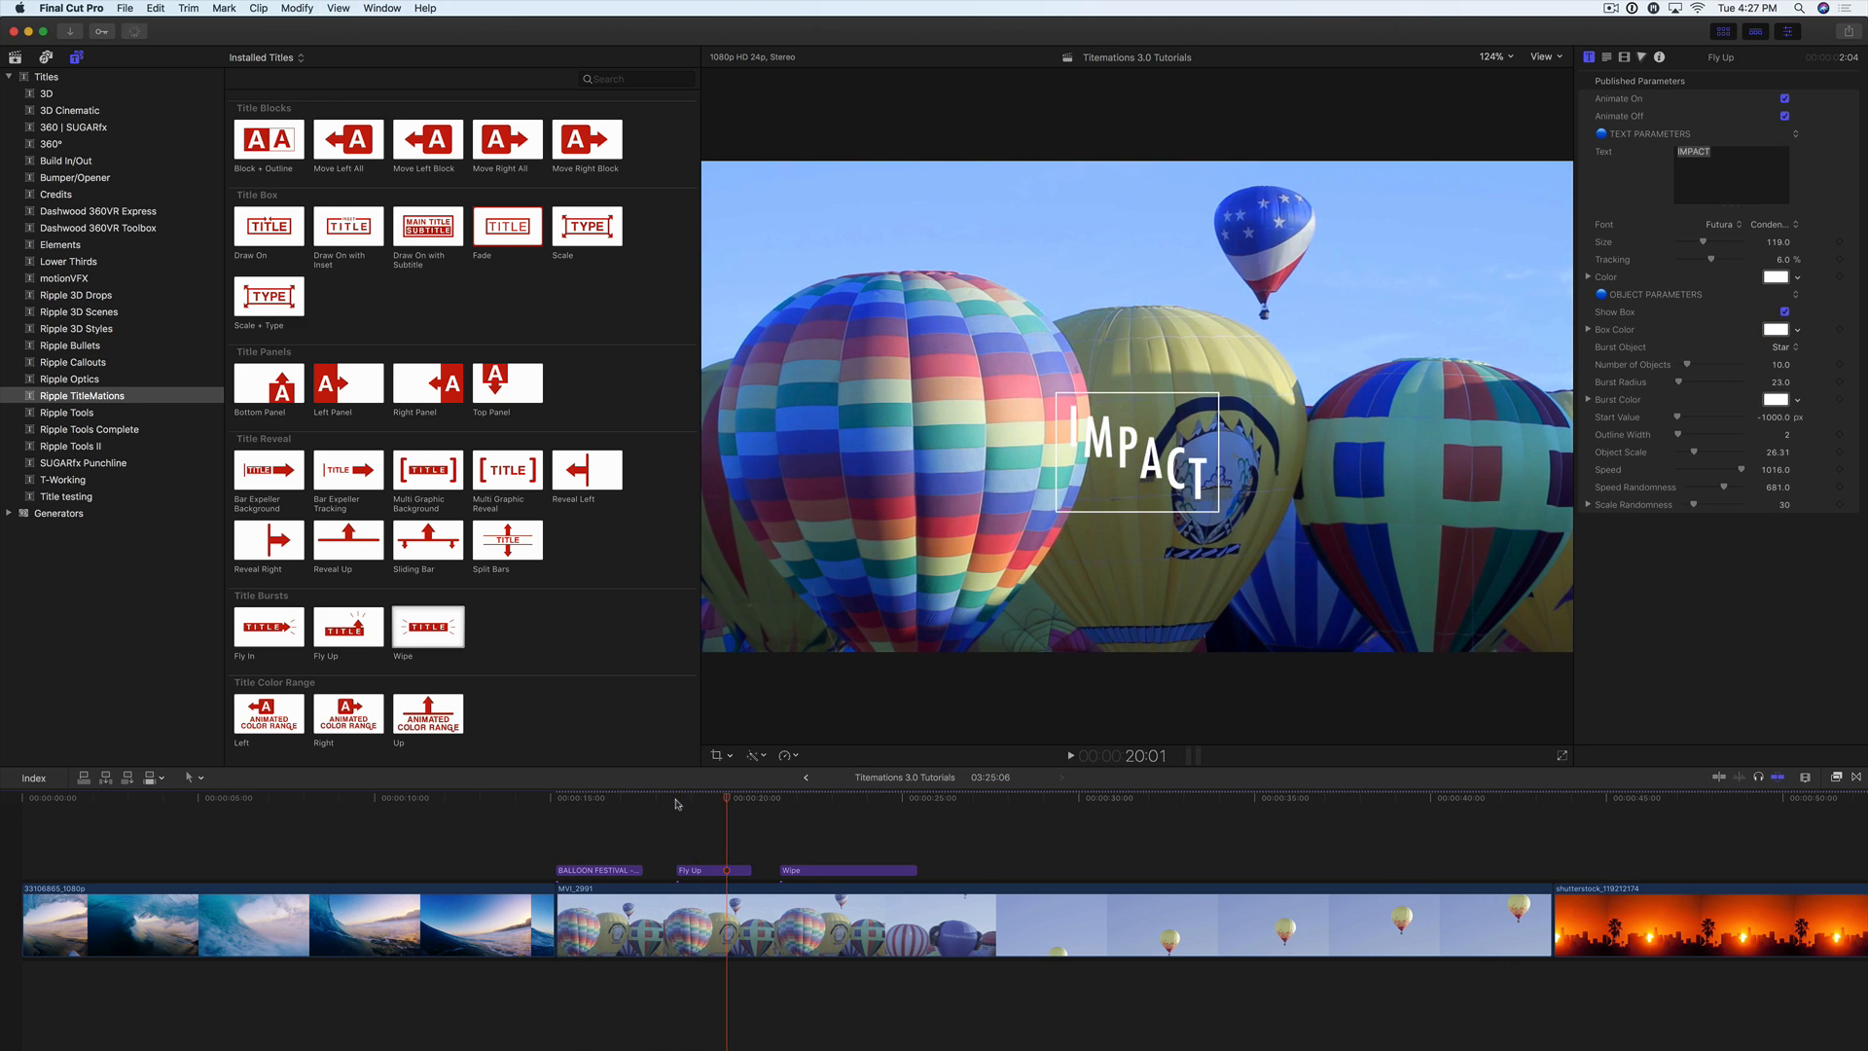
left_click(676, 804)
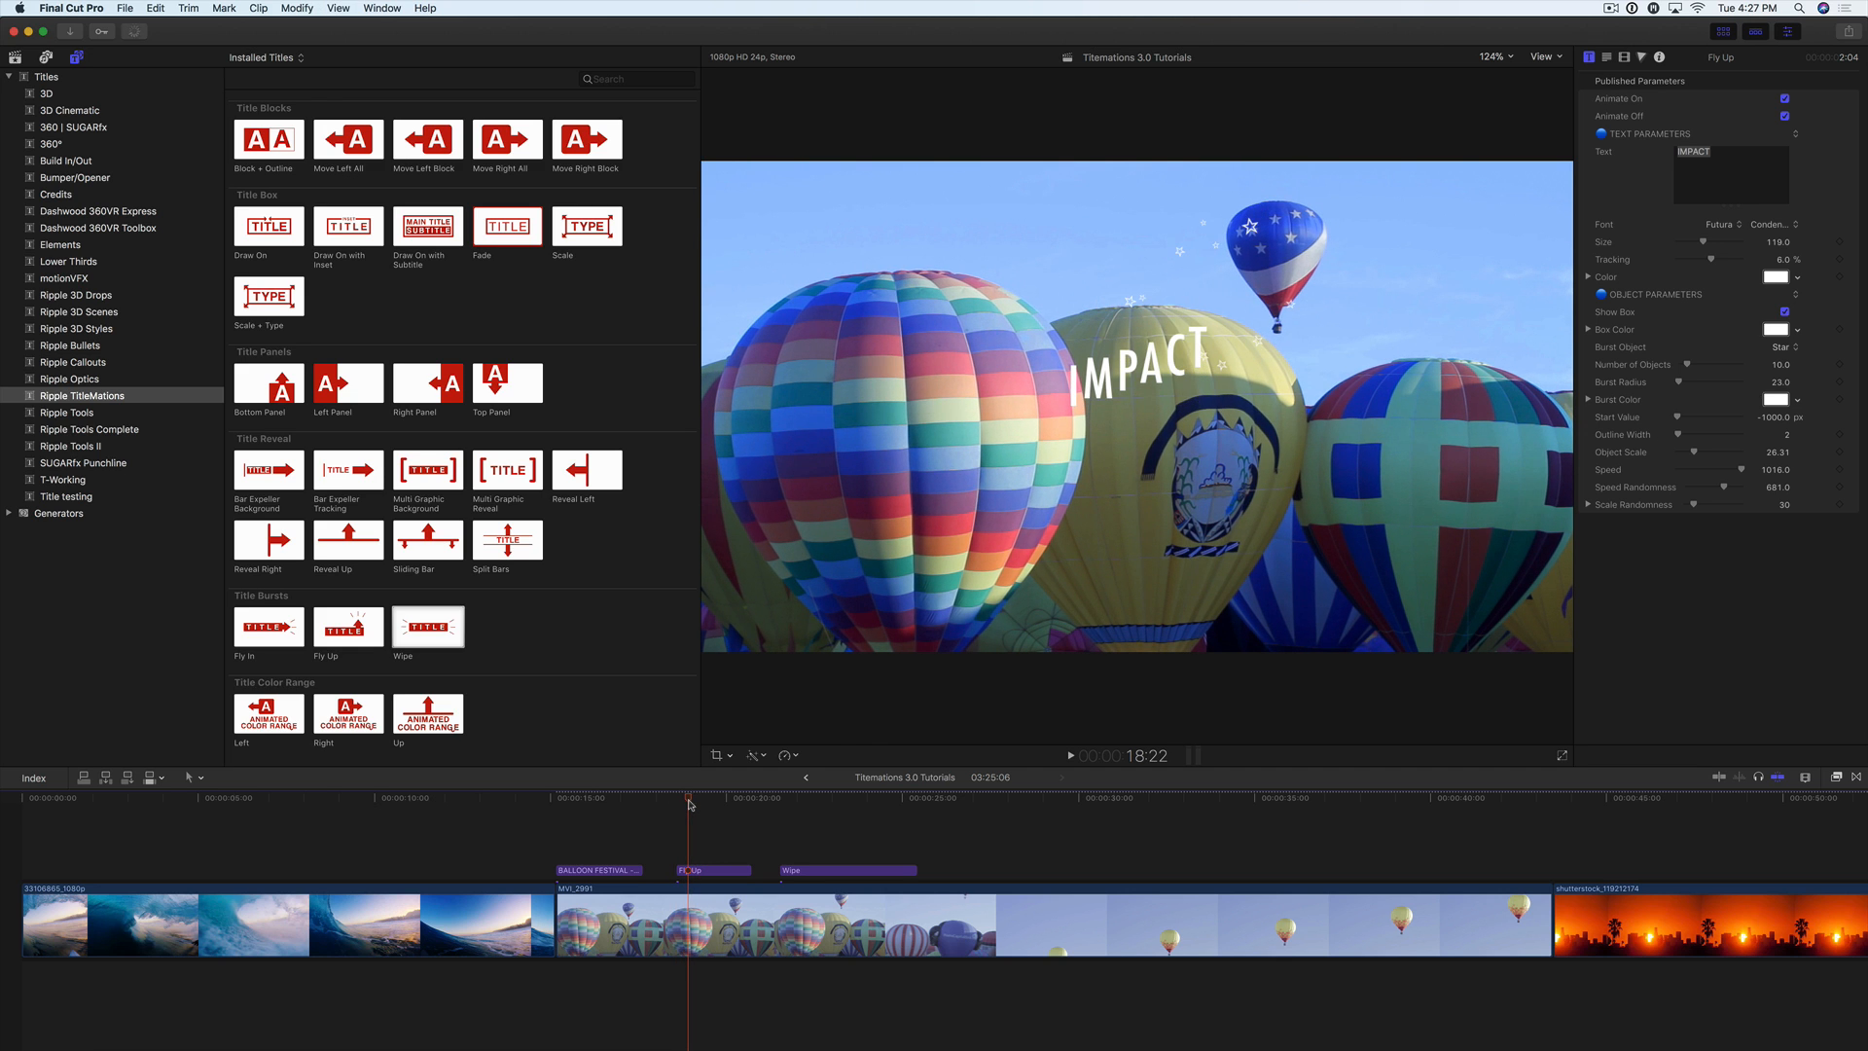
key("space")
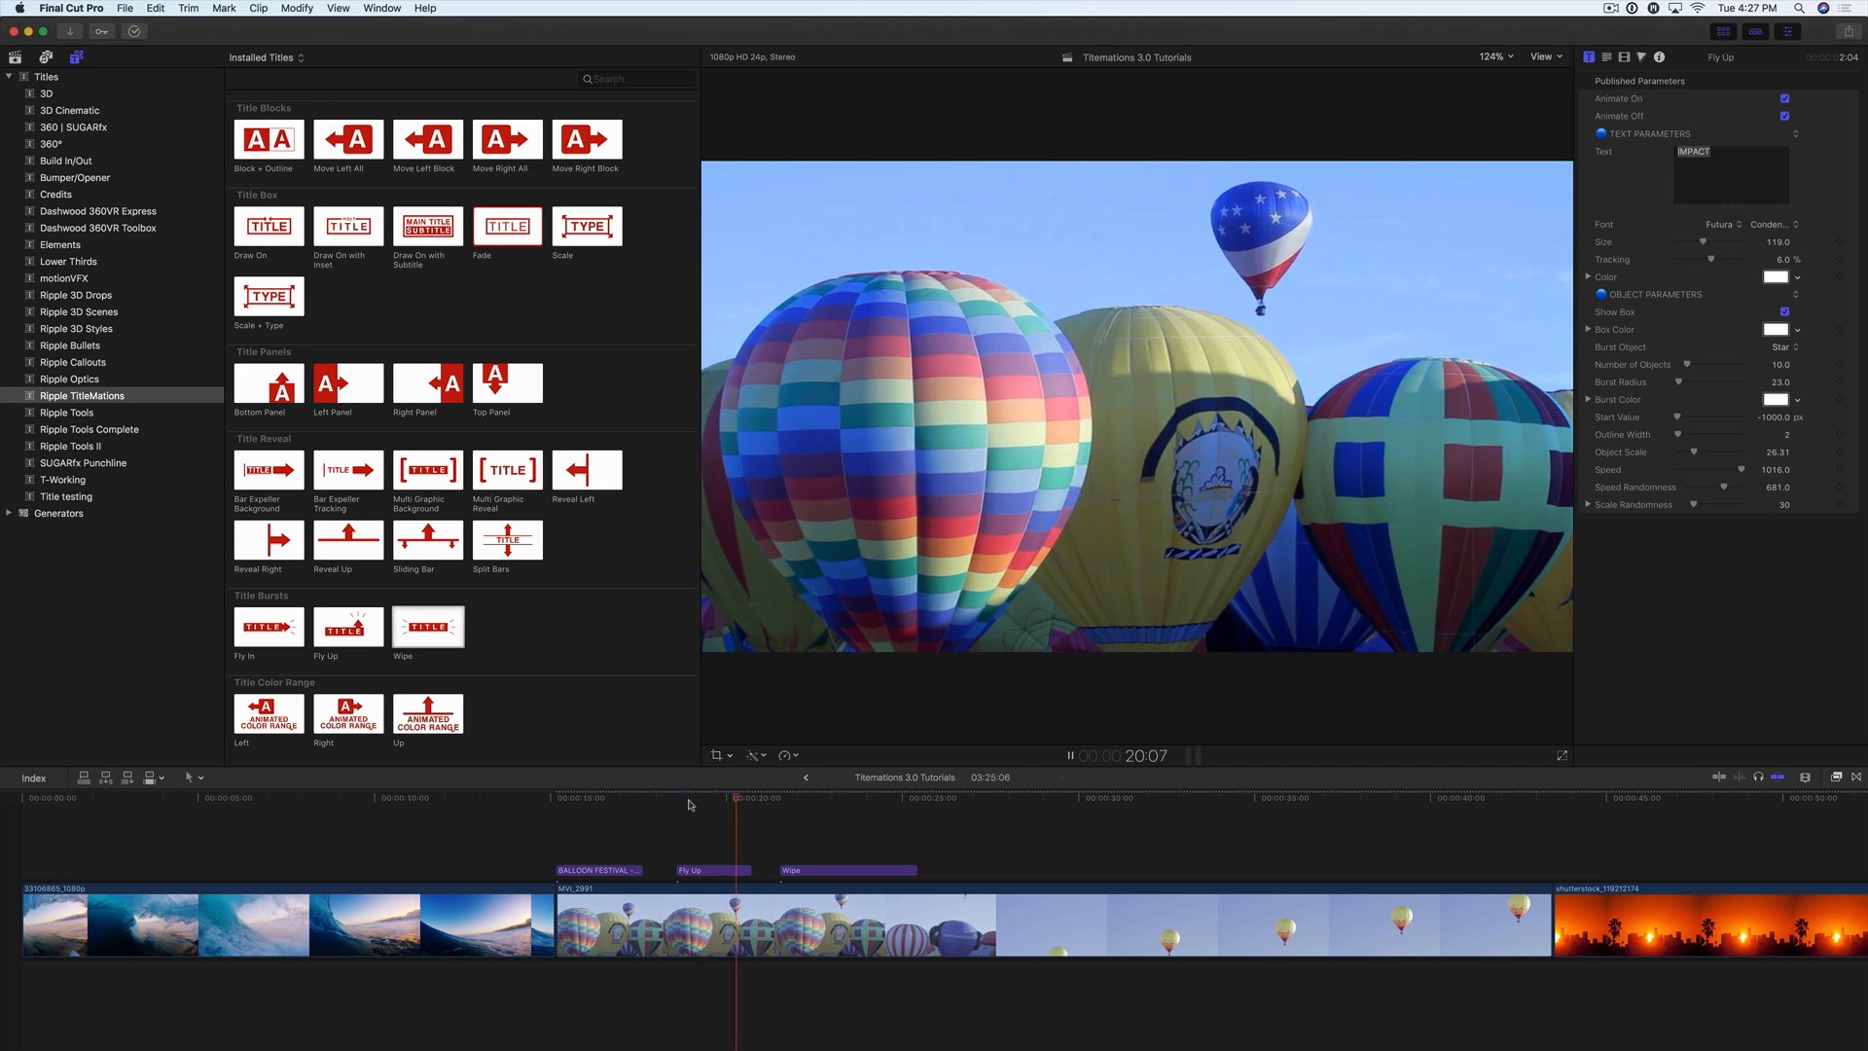
Step: Replace the Fly Up title's IMPACT text with FLY HIGH and set its box colour to aqua
left_click(690, 804)
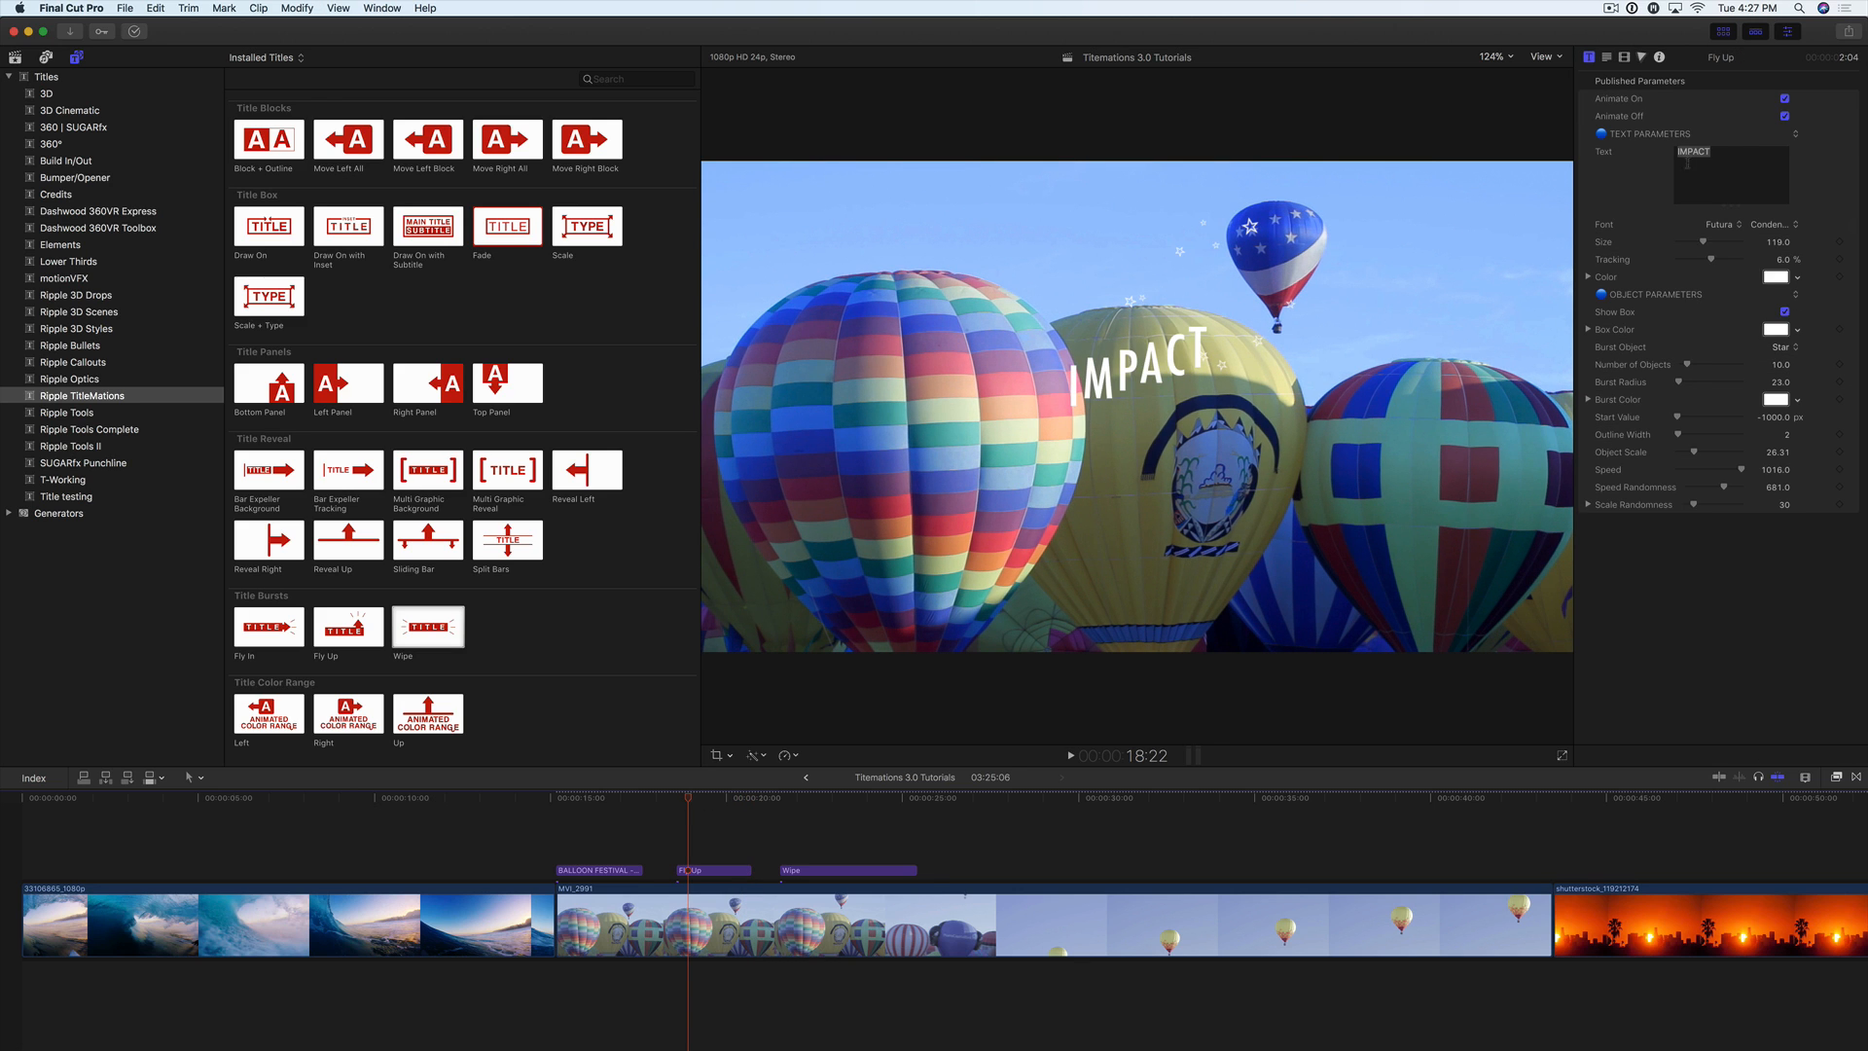
double_click(1720, 154)
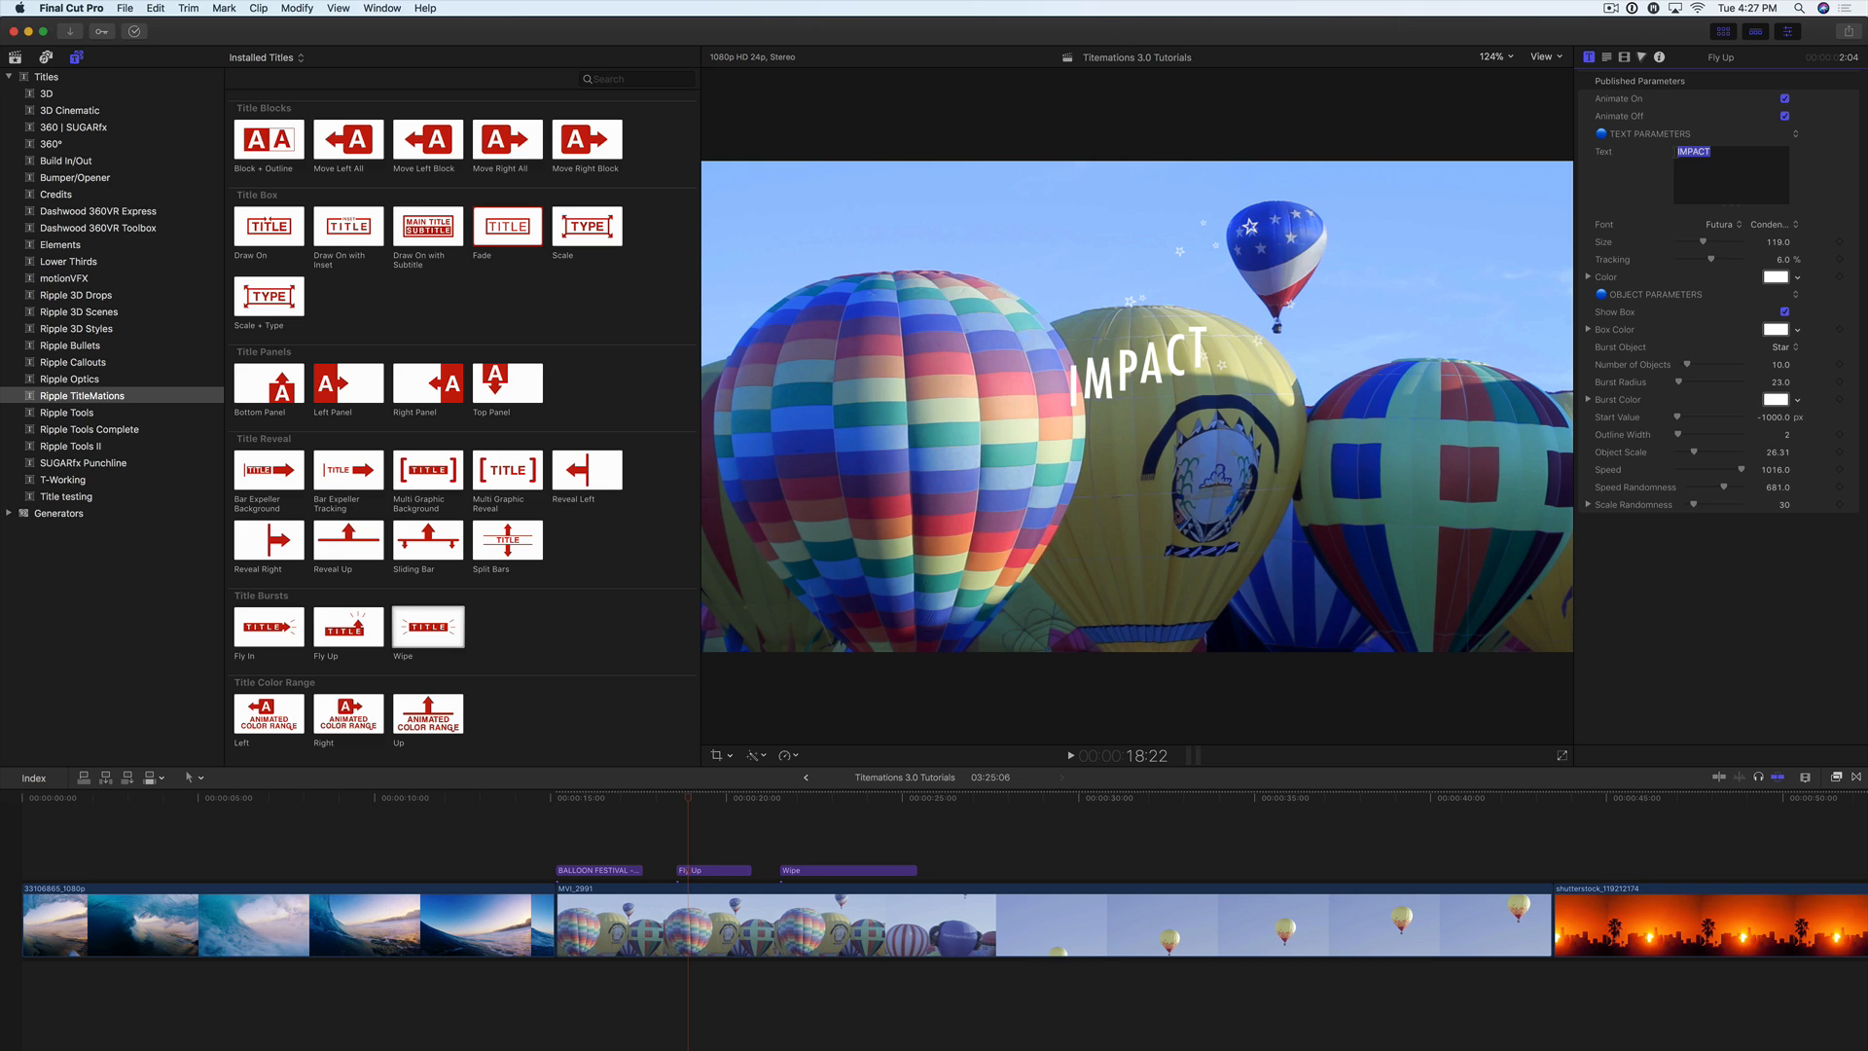
type("FLY HIGH")
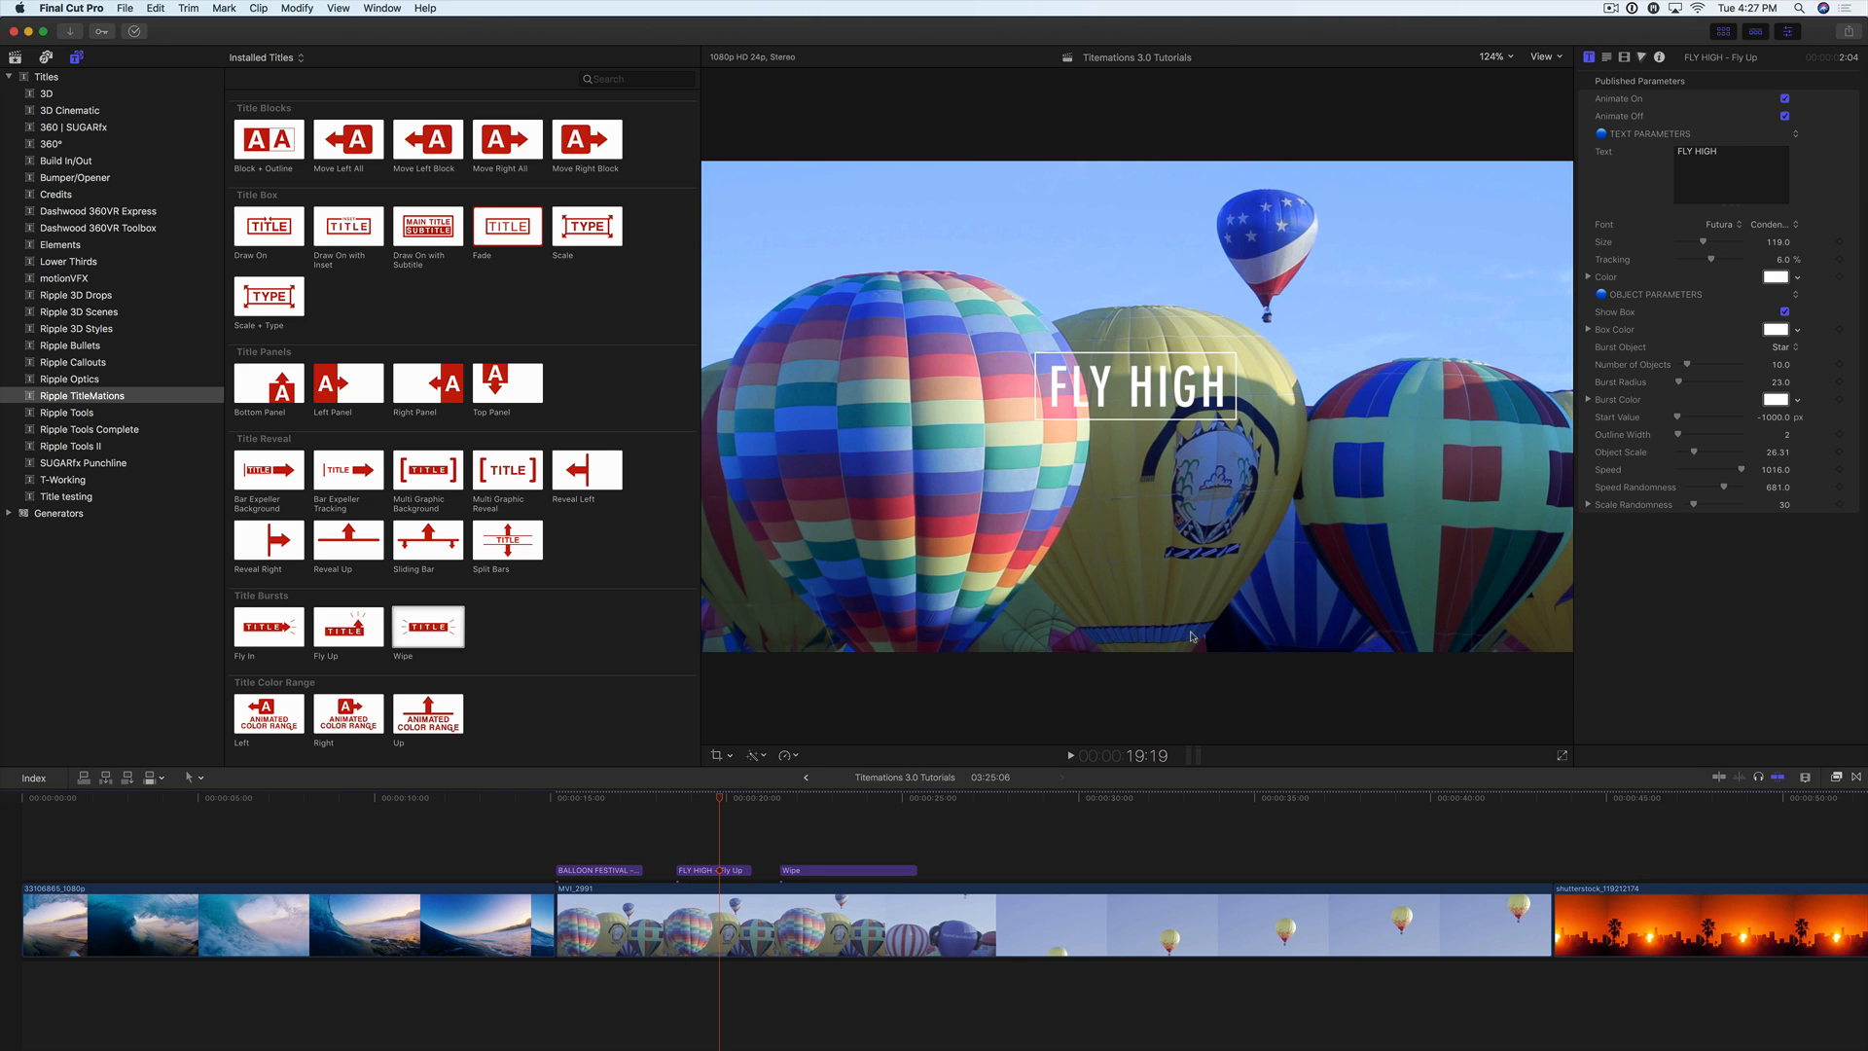
left_click(1798, 331)
left_click(1763, 366)
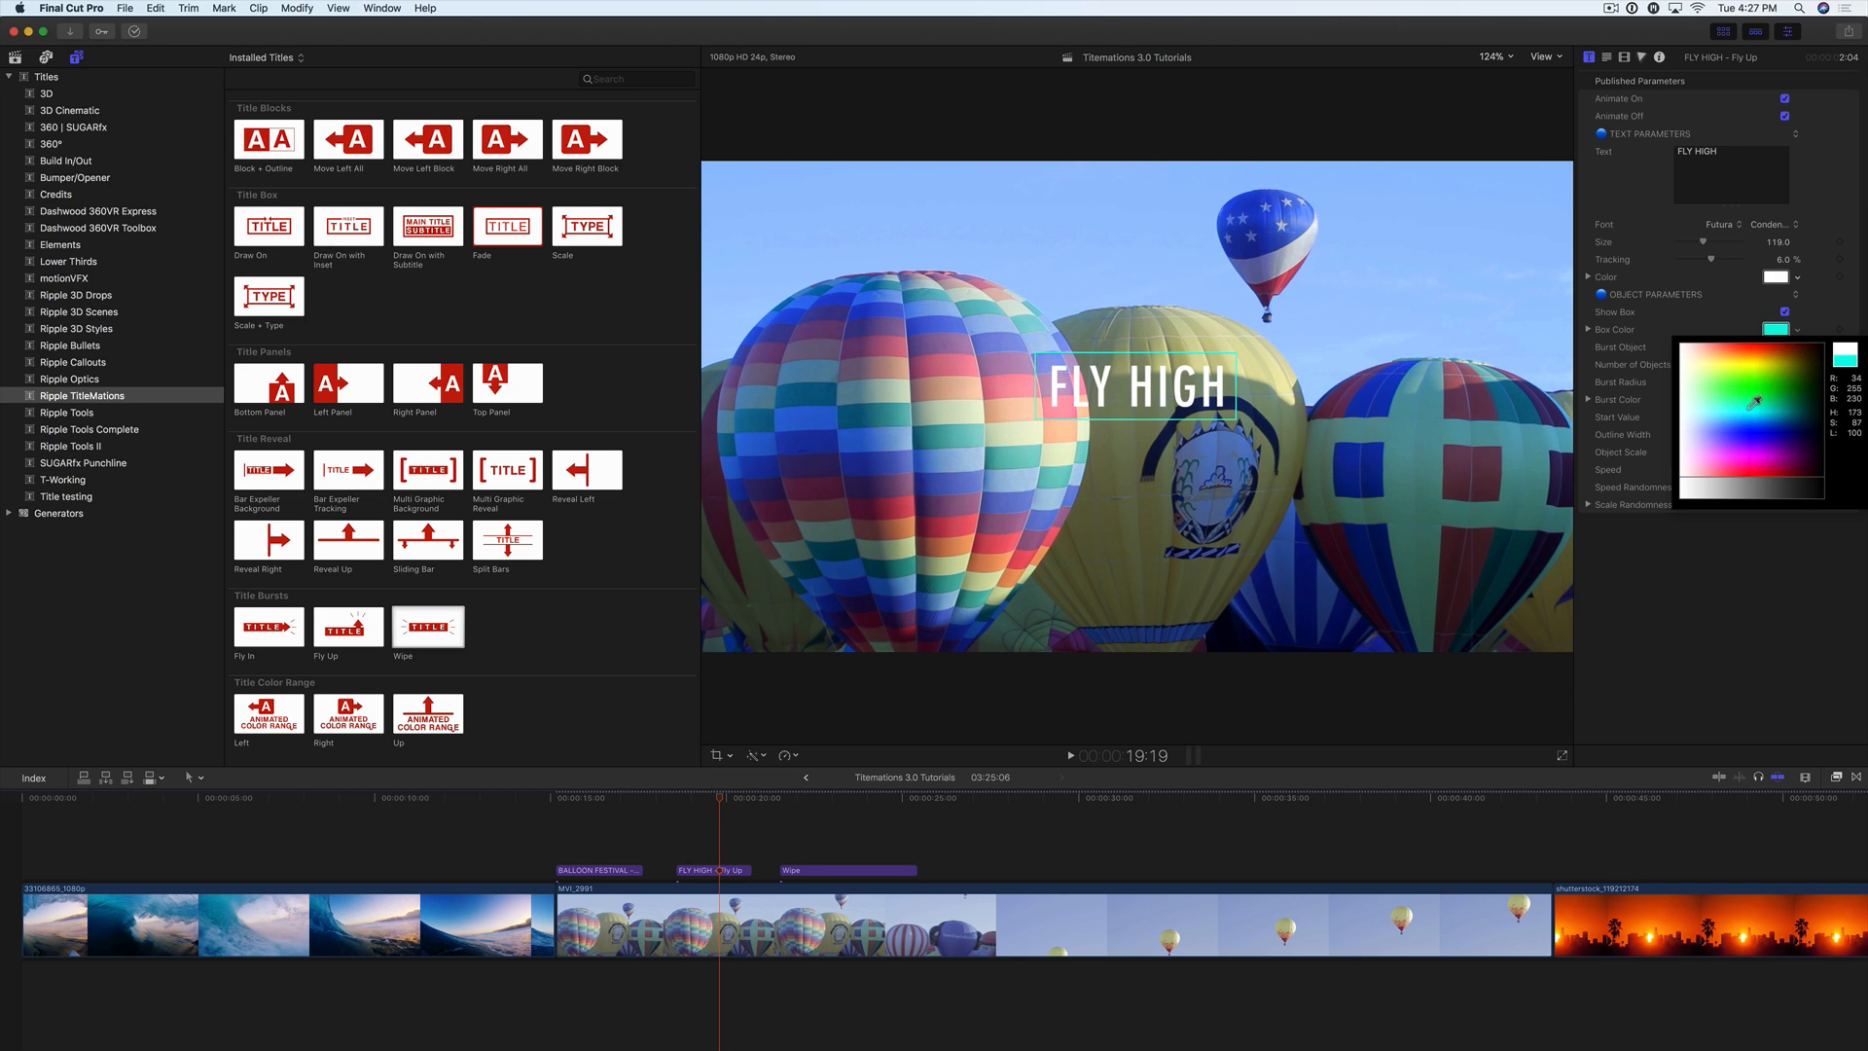
left_click(1756, 405)
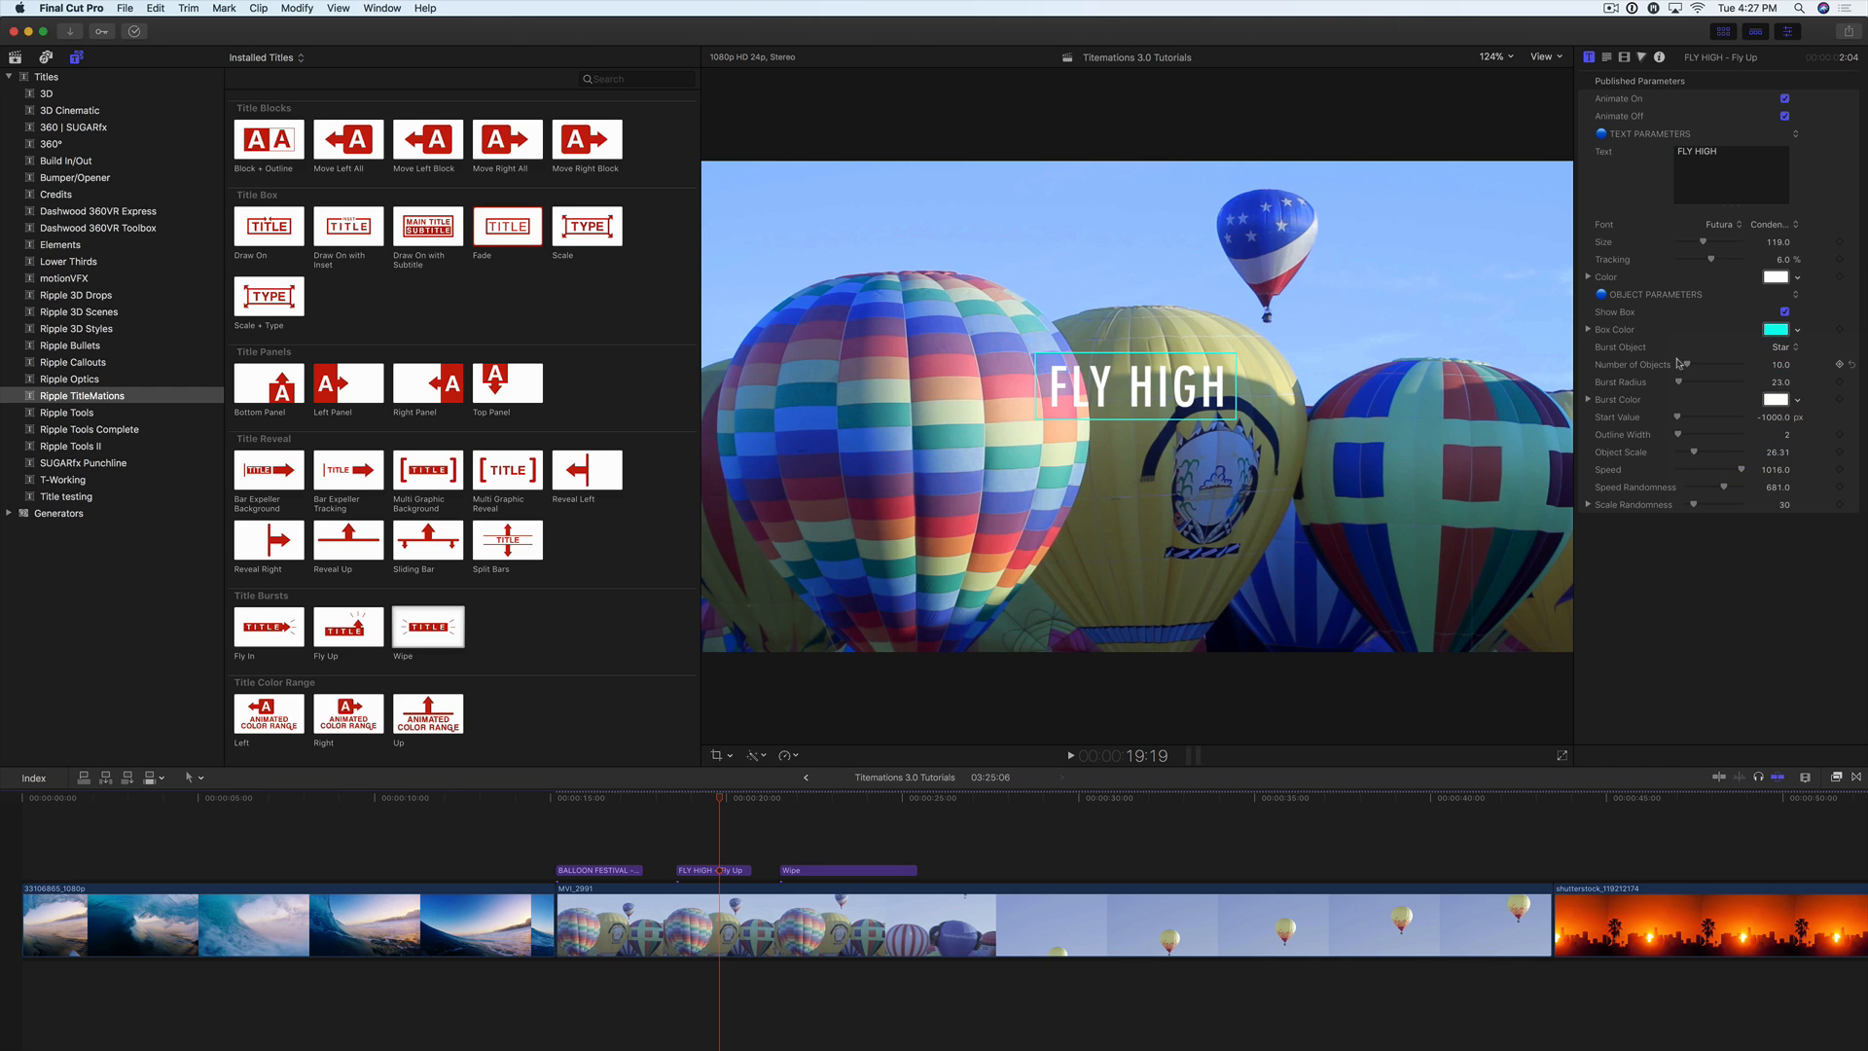
Step: Hide the FLY HIGH title's box, set its burst object to Circle and go to the burst at 18:22
left_click(1785, 313)
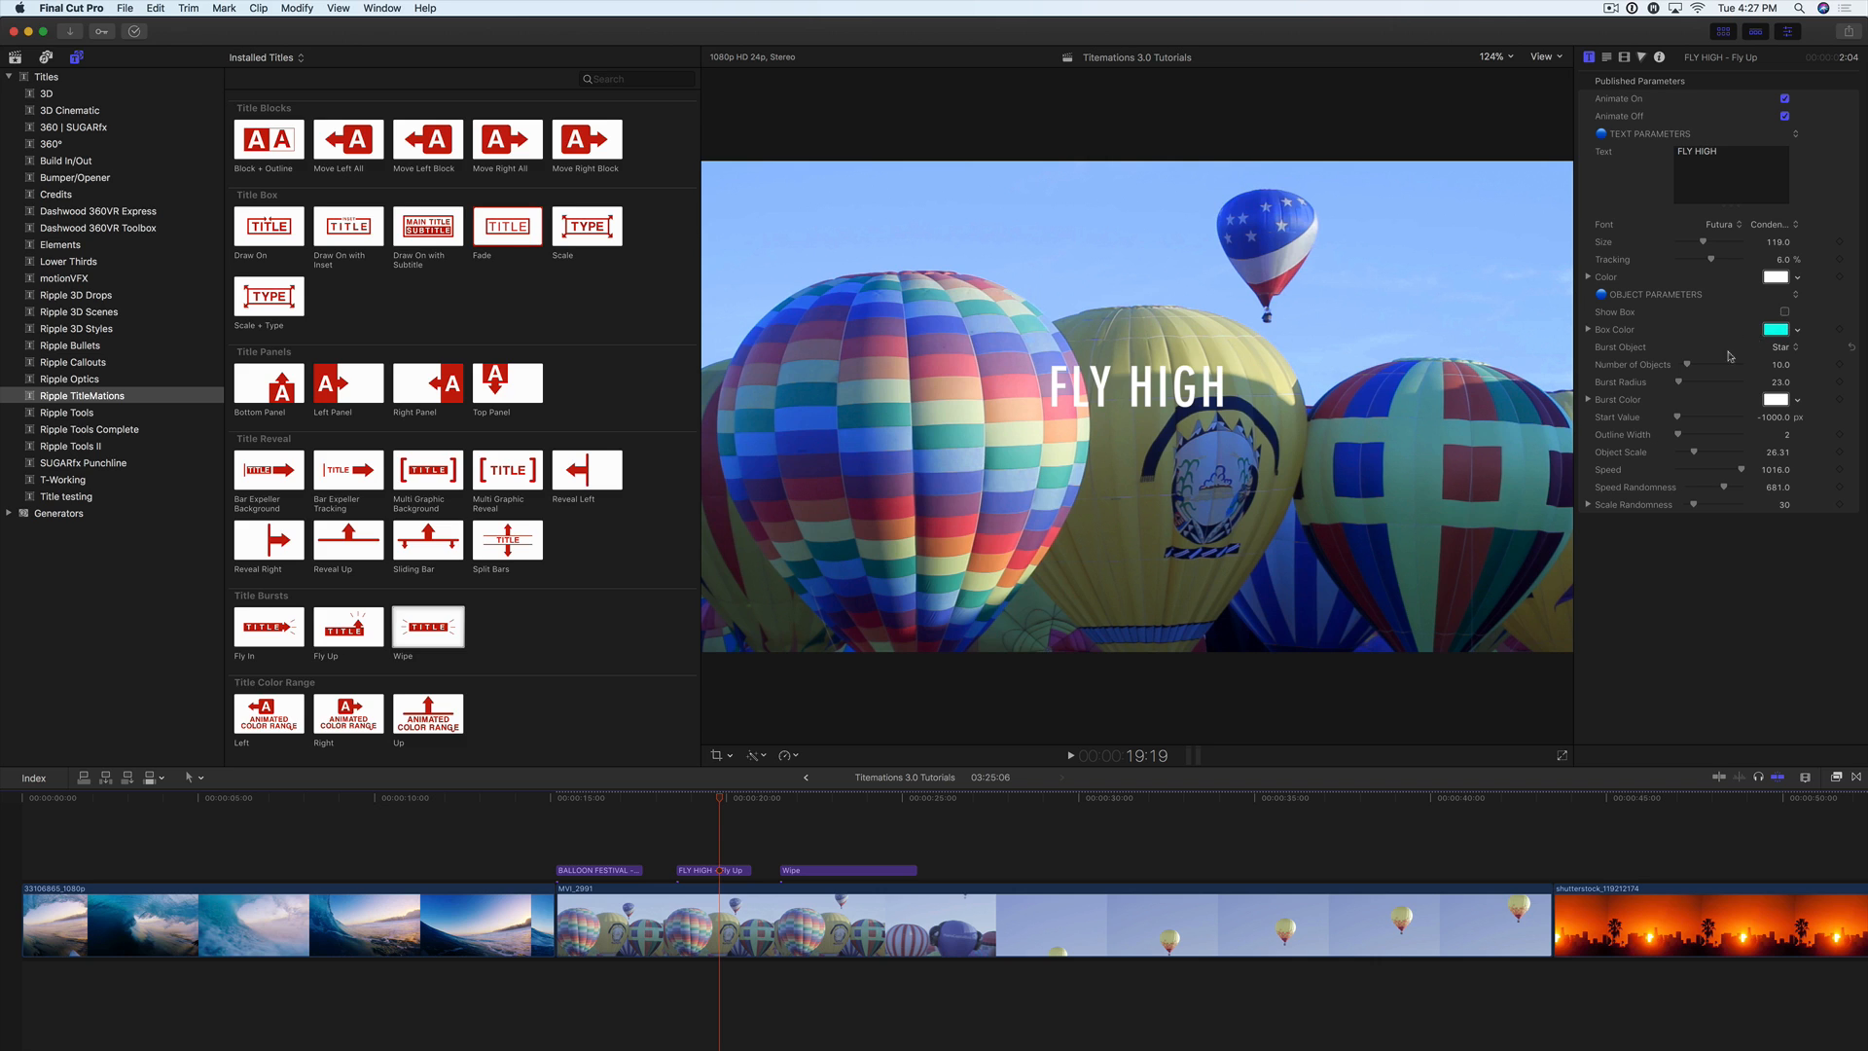
left_click(1781, 347)
left_click(1780, 363)
left_click_drag(718, 802, 689, 804)
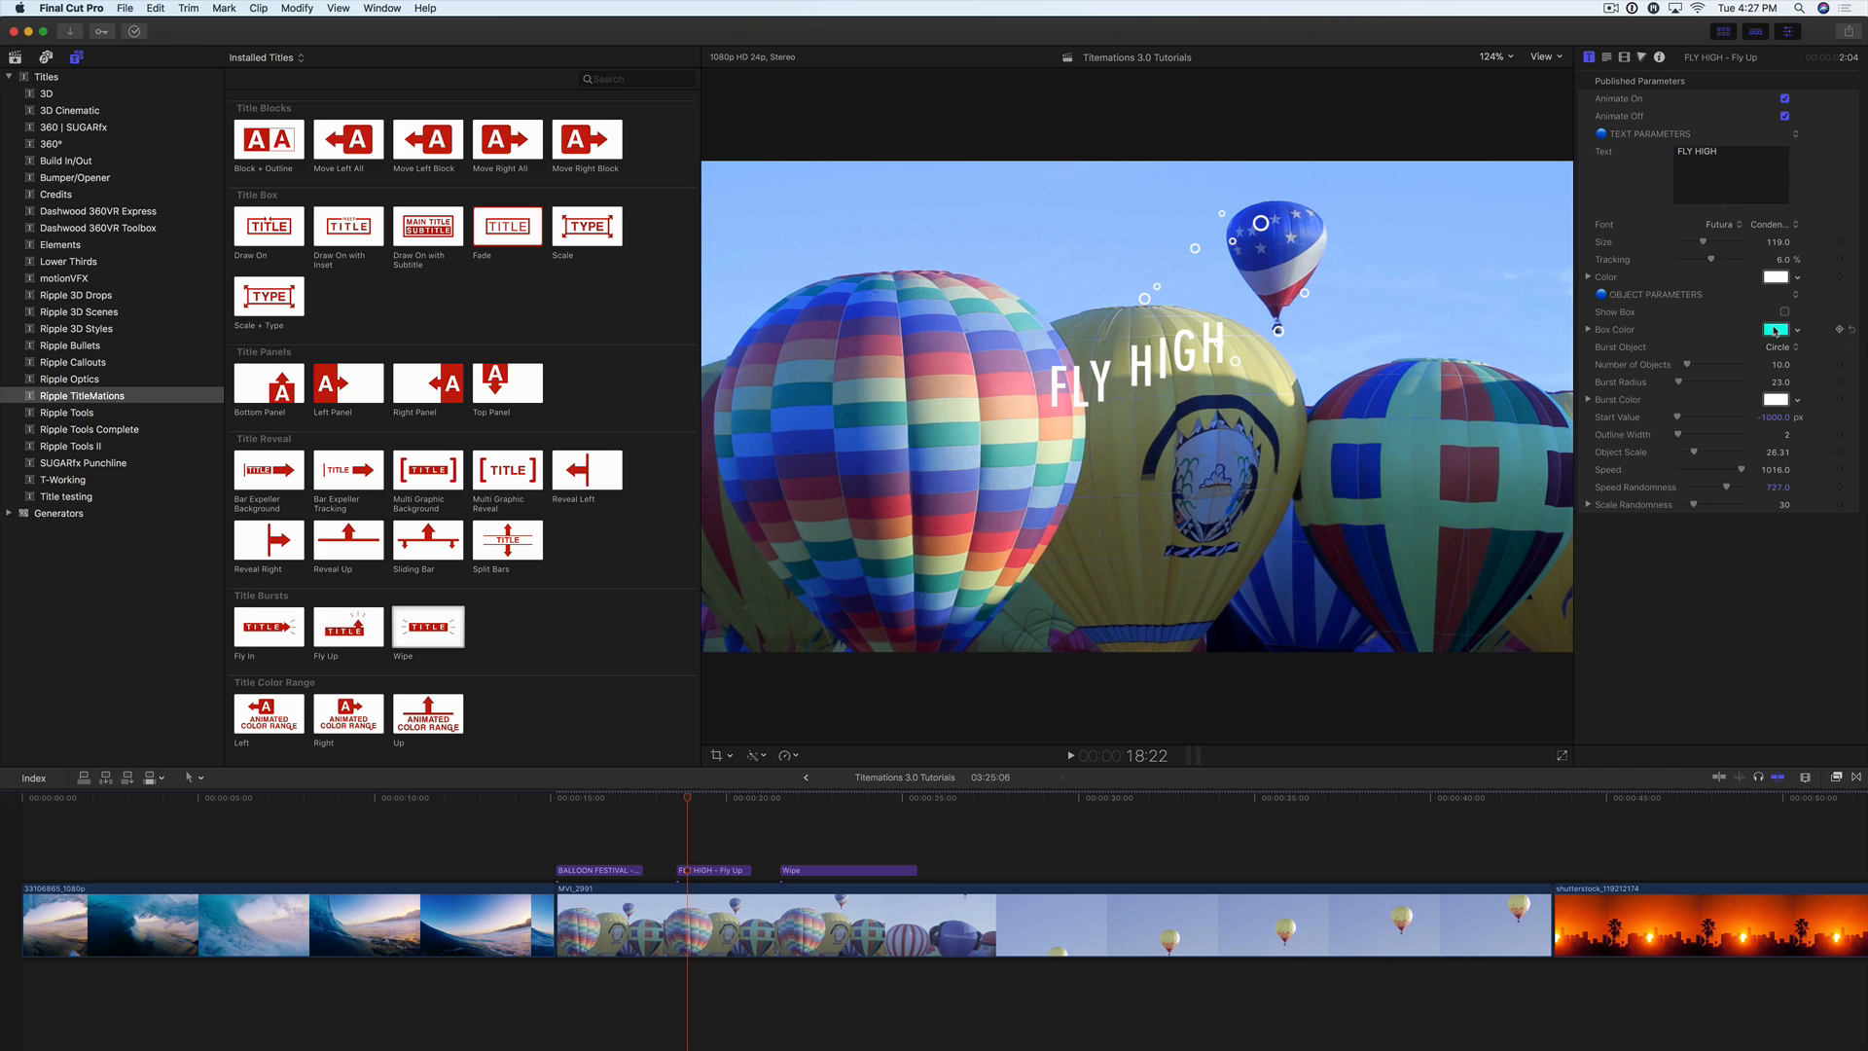
Step: Copy the aqua box colour to the burst and set Speed to 1371, Speed Randomness to 1319 and Scale Randomness to about 50
left_click_drag(1774, 331, 1776, 400)
left_click_drag(1777, 489, 1774, 468)
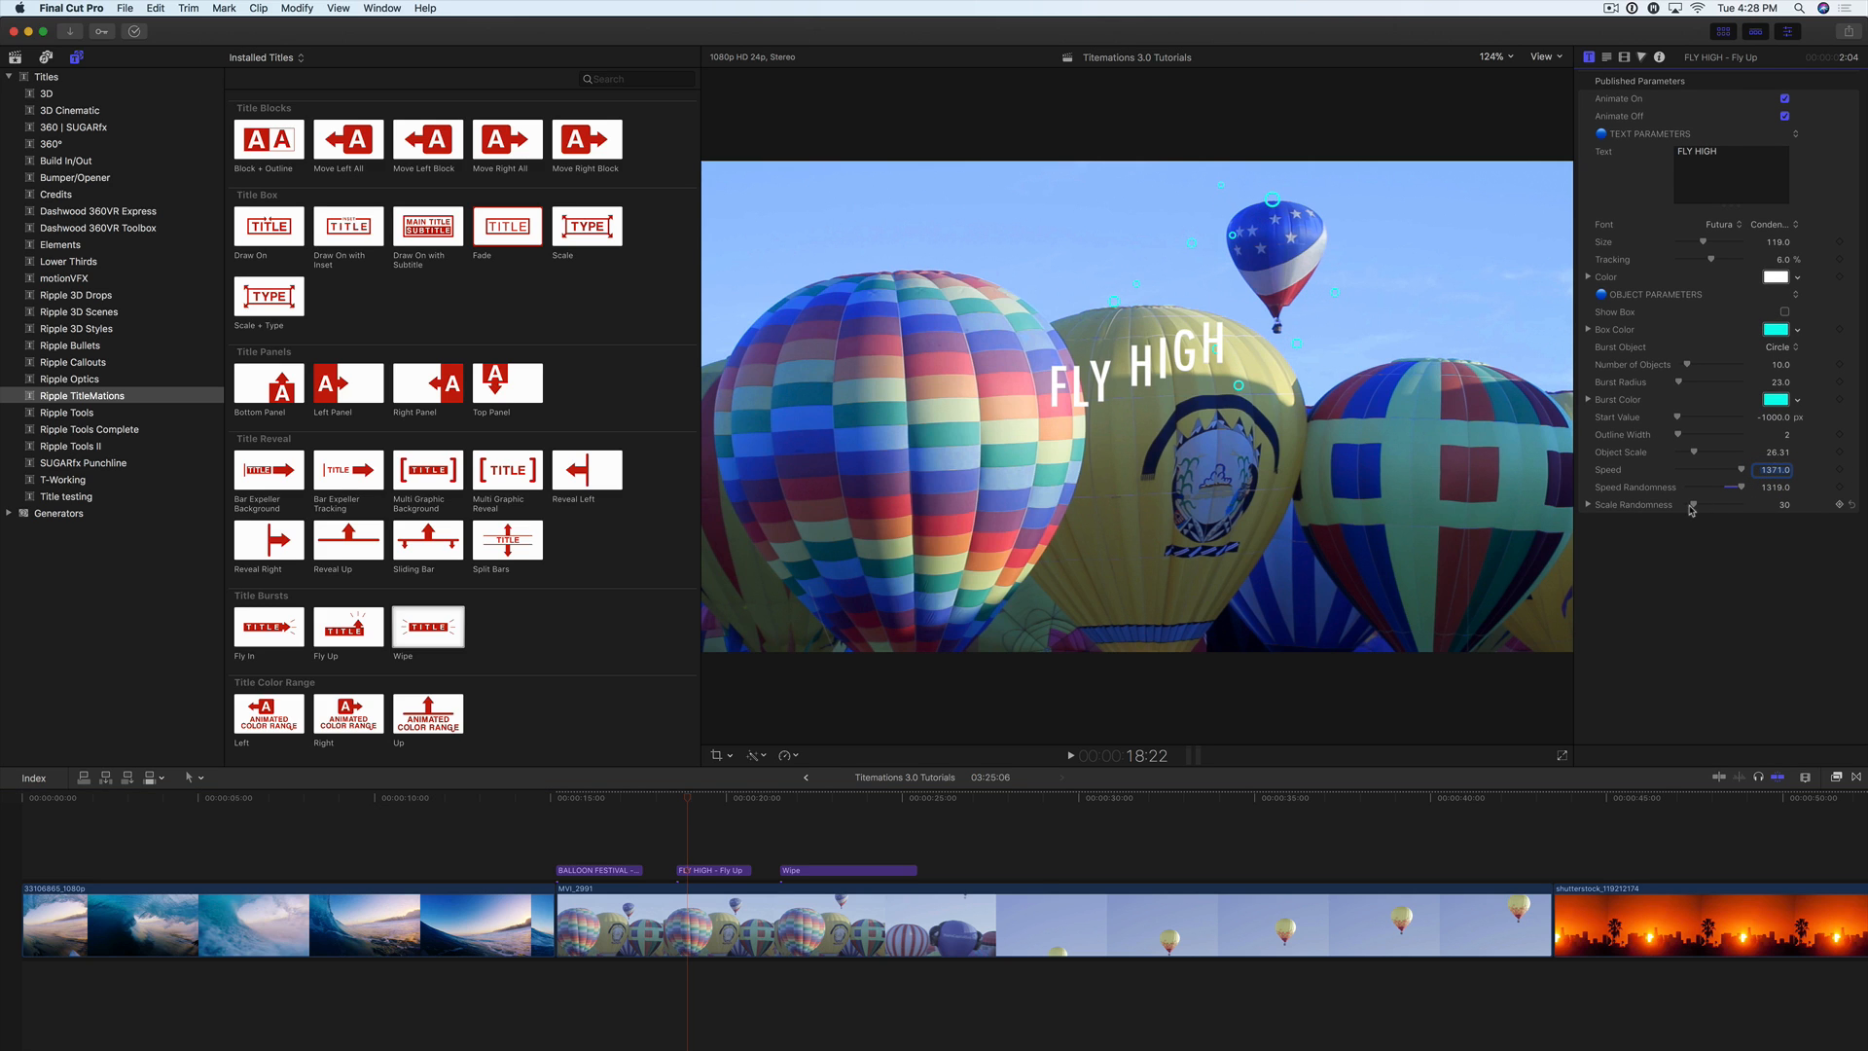
mouse_move(1695, 506)
left_mouse_down()
mouse_move(1732, 507)
mouse_move(1698, 509)
left_mouse_up()
Step: Play the FLY HIGH title from its start at 18:14 to review its circle burst
left_click(679, 802)
key("space")
left_click(678, 802)
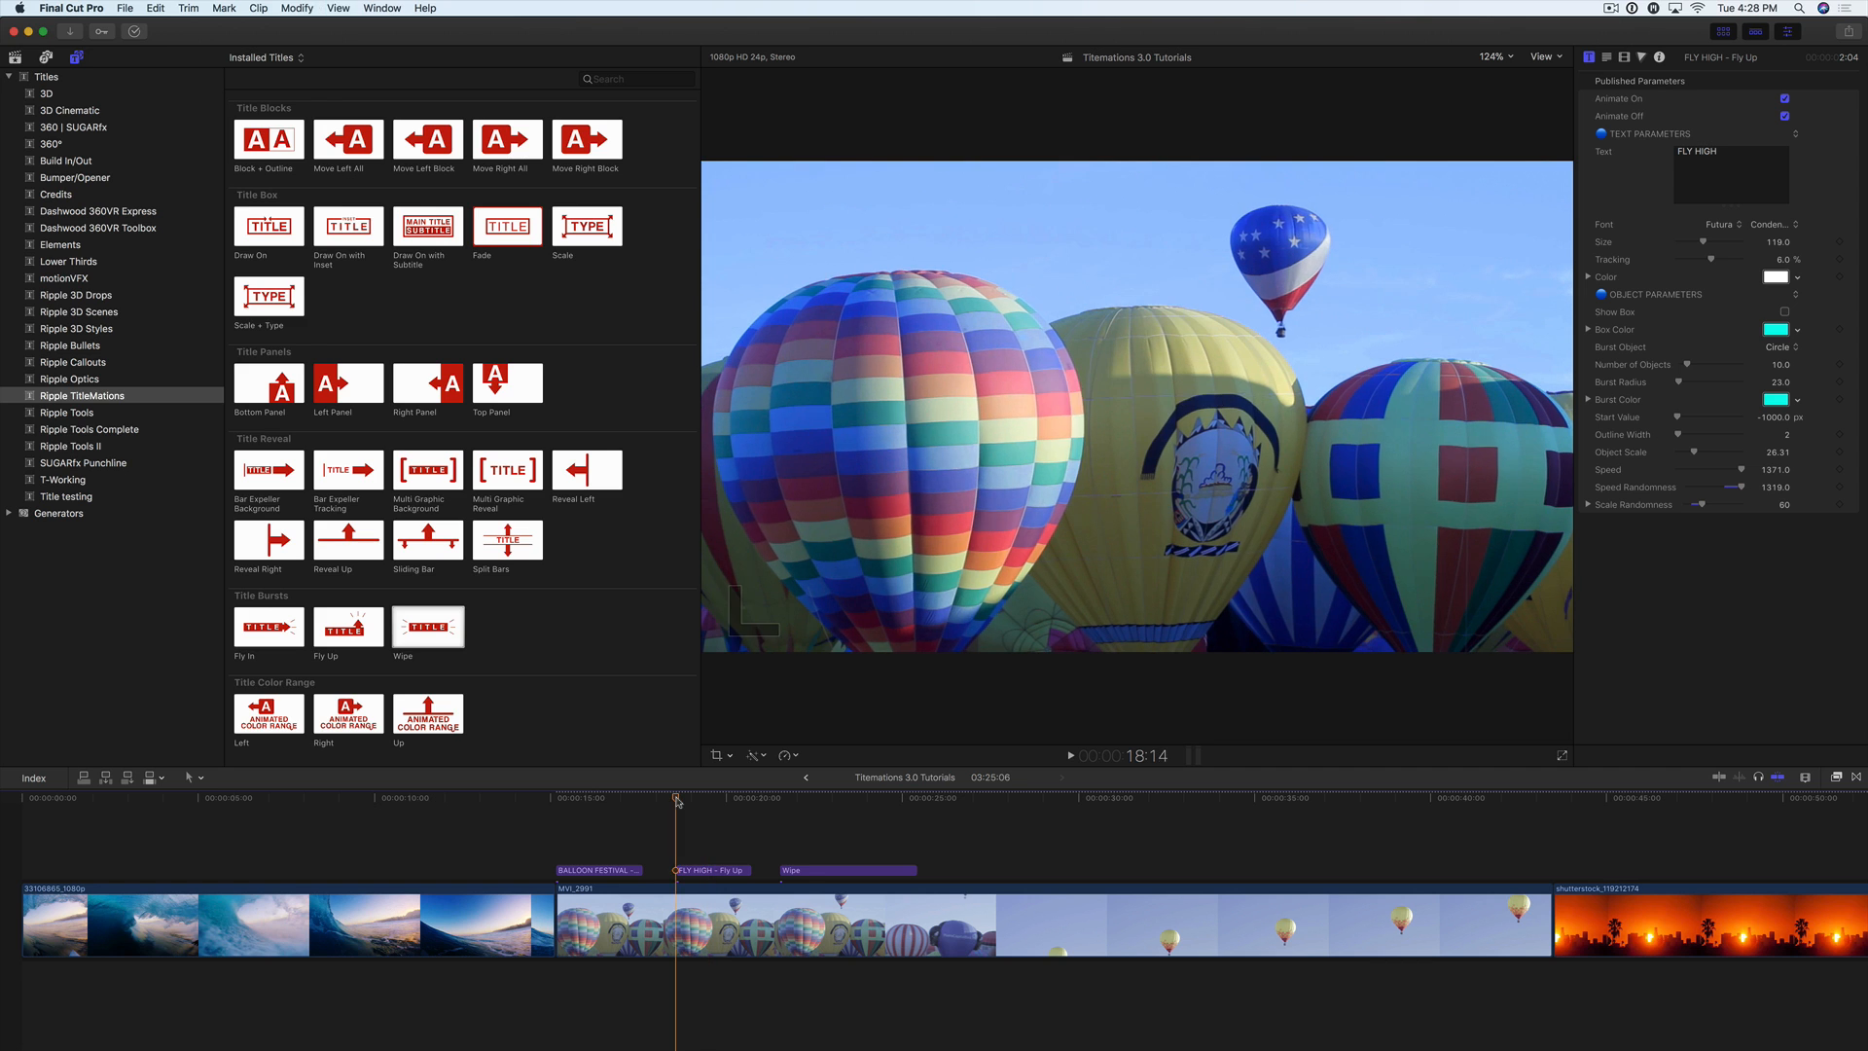
key("space")
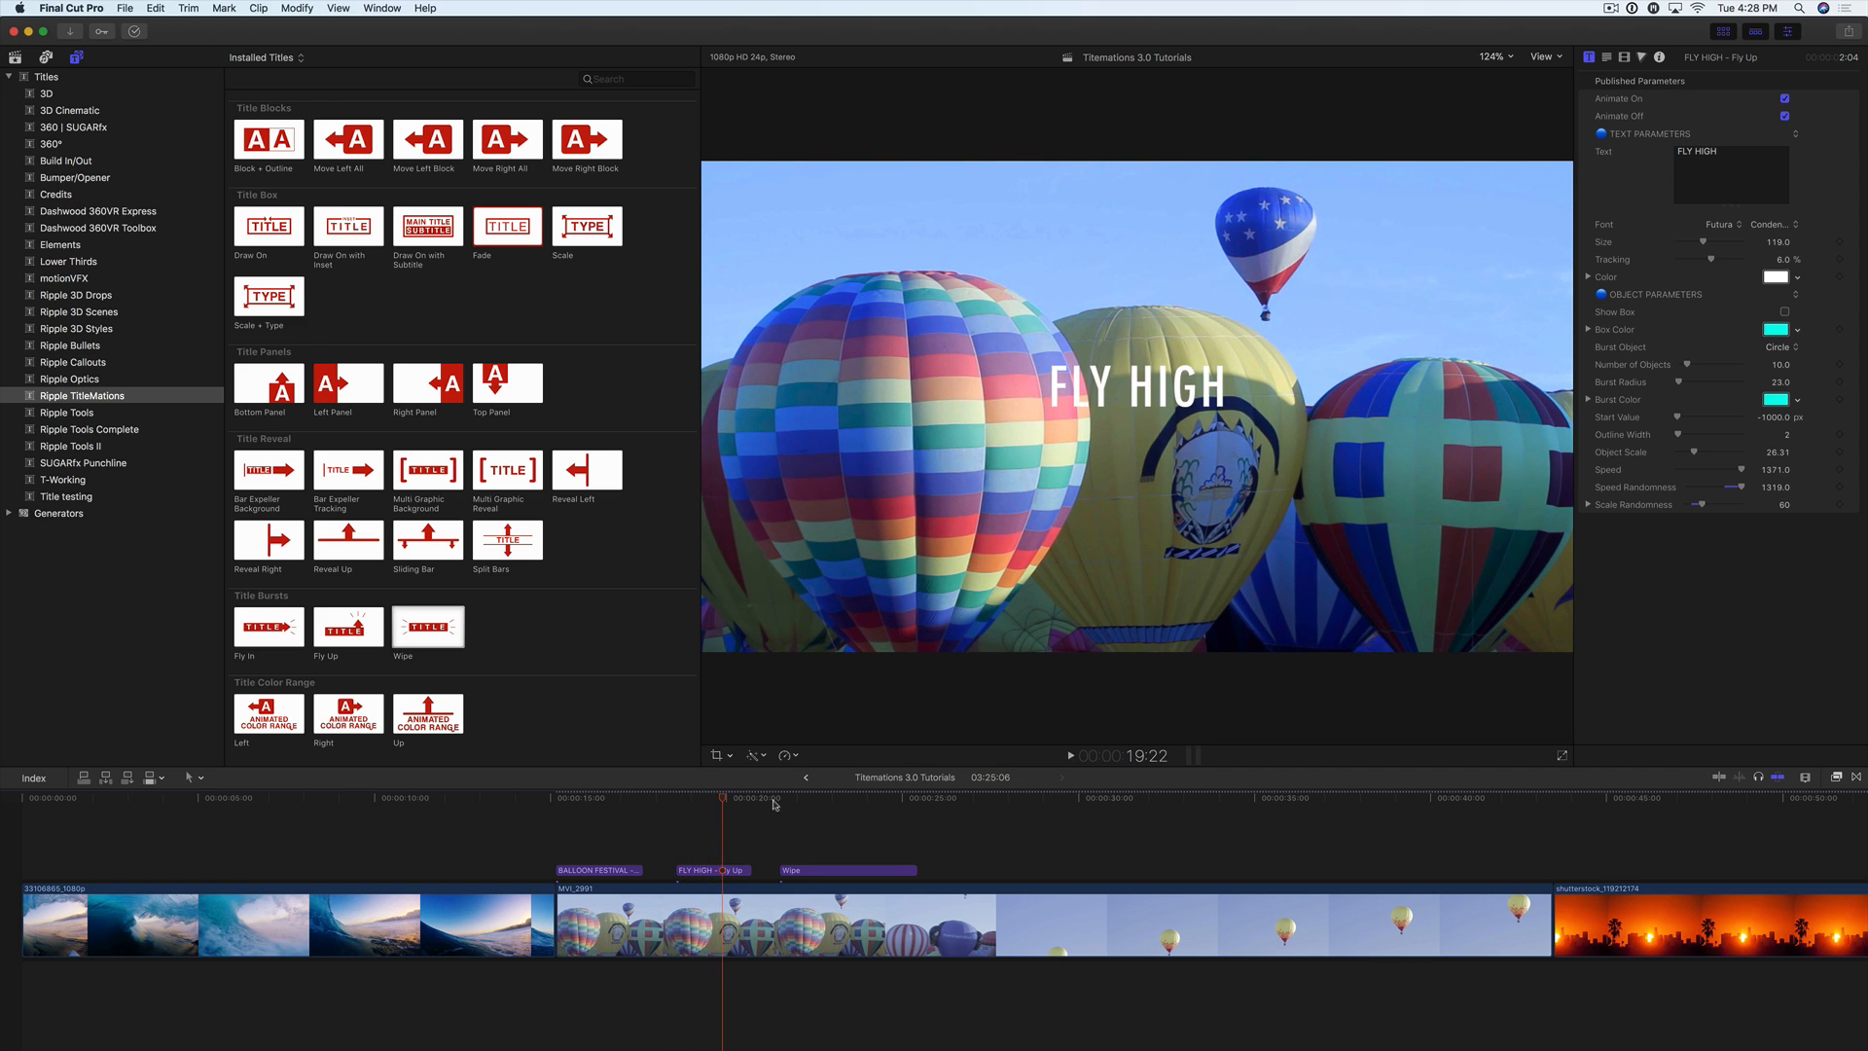
Step: Play the Wipe title from its start at 21:13 to review its background and bursts
left_click(778, 801)
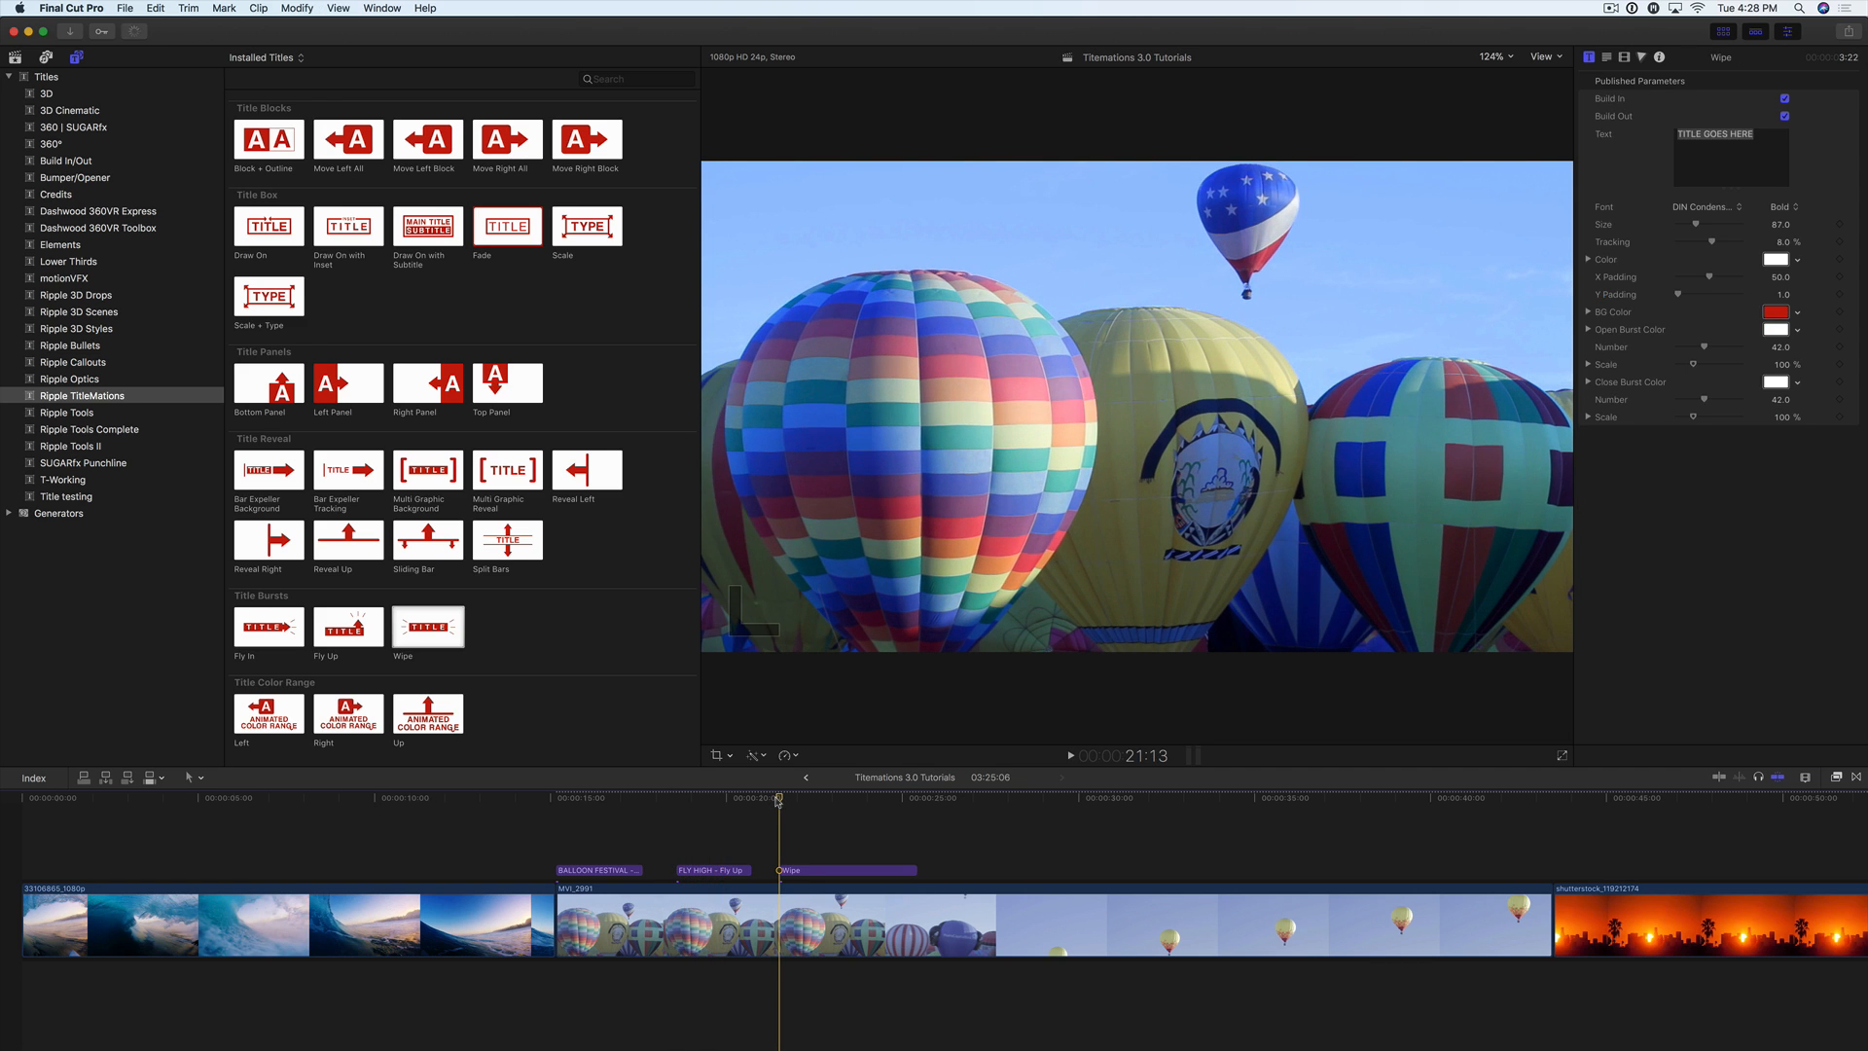
key("space")
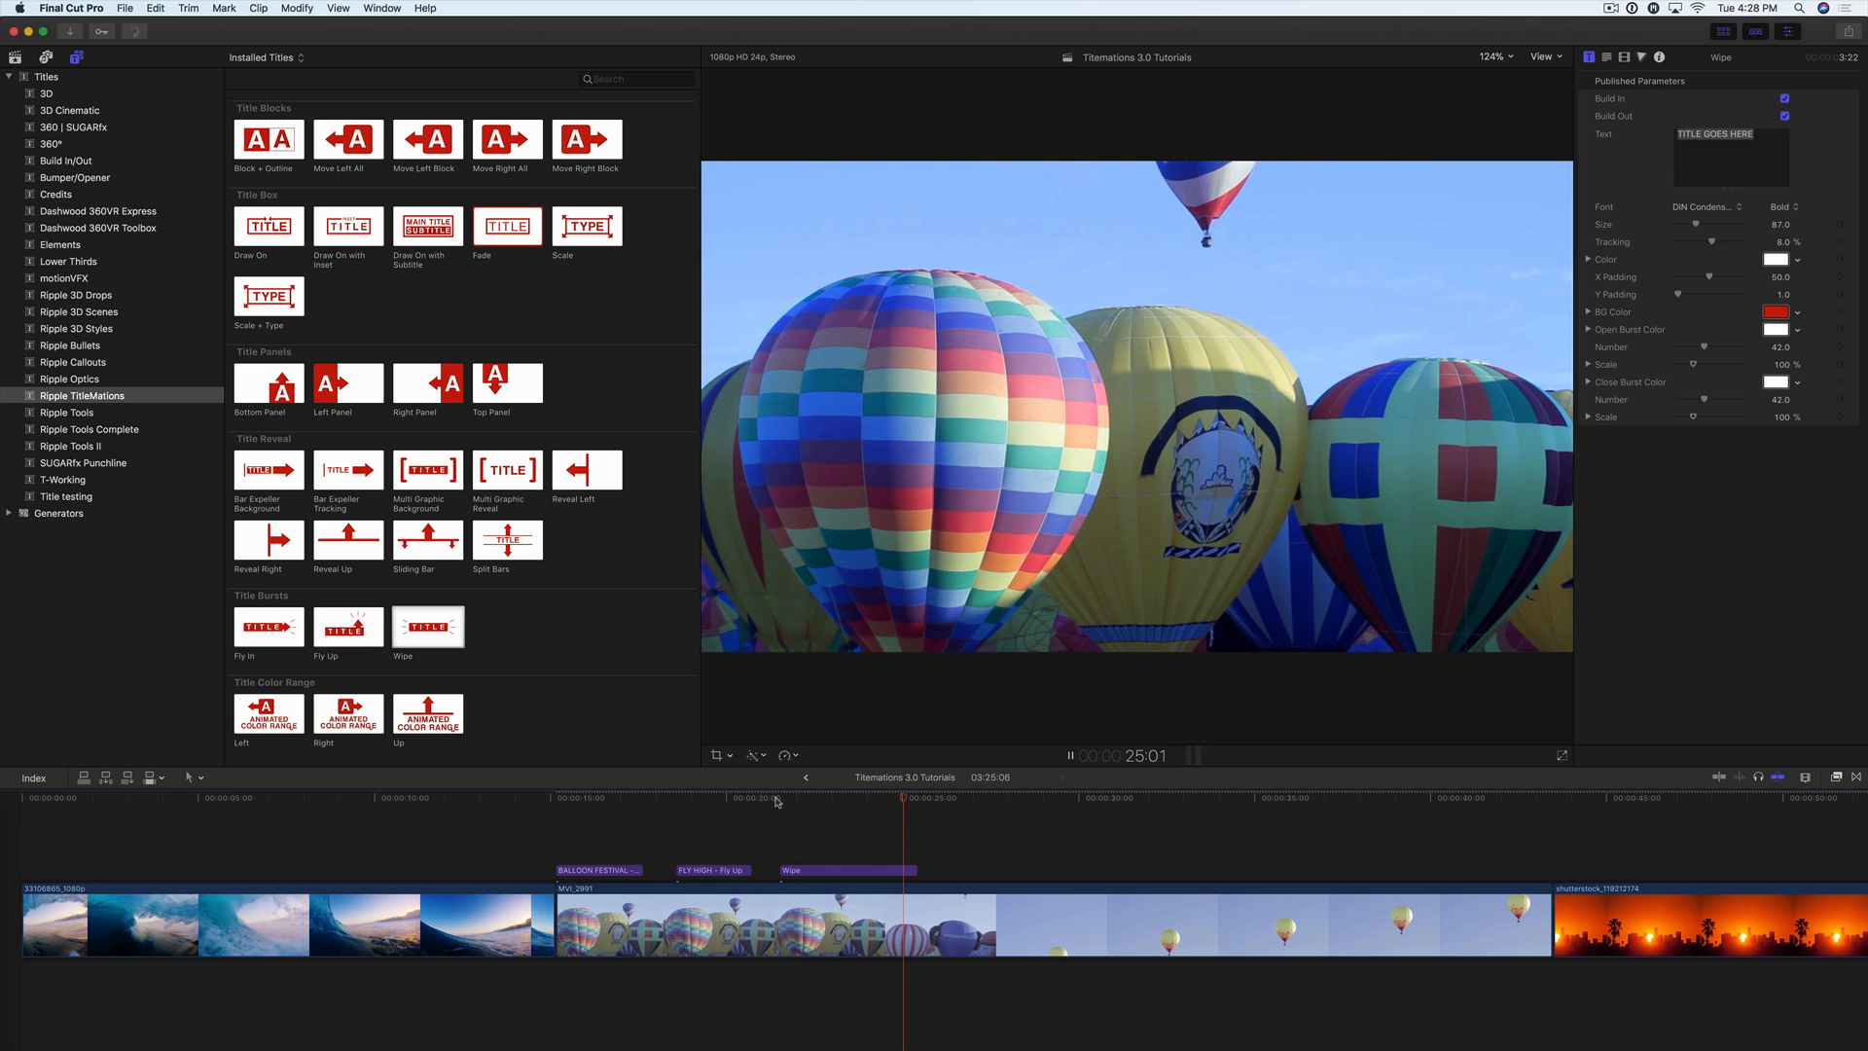
left_click(776, 801)
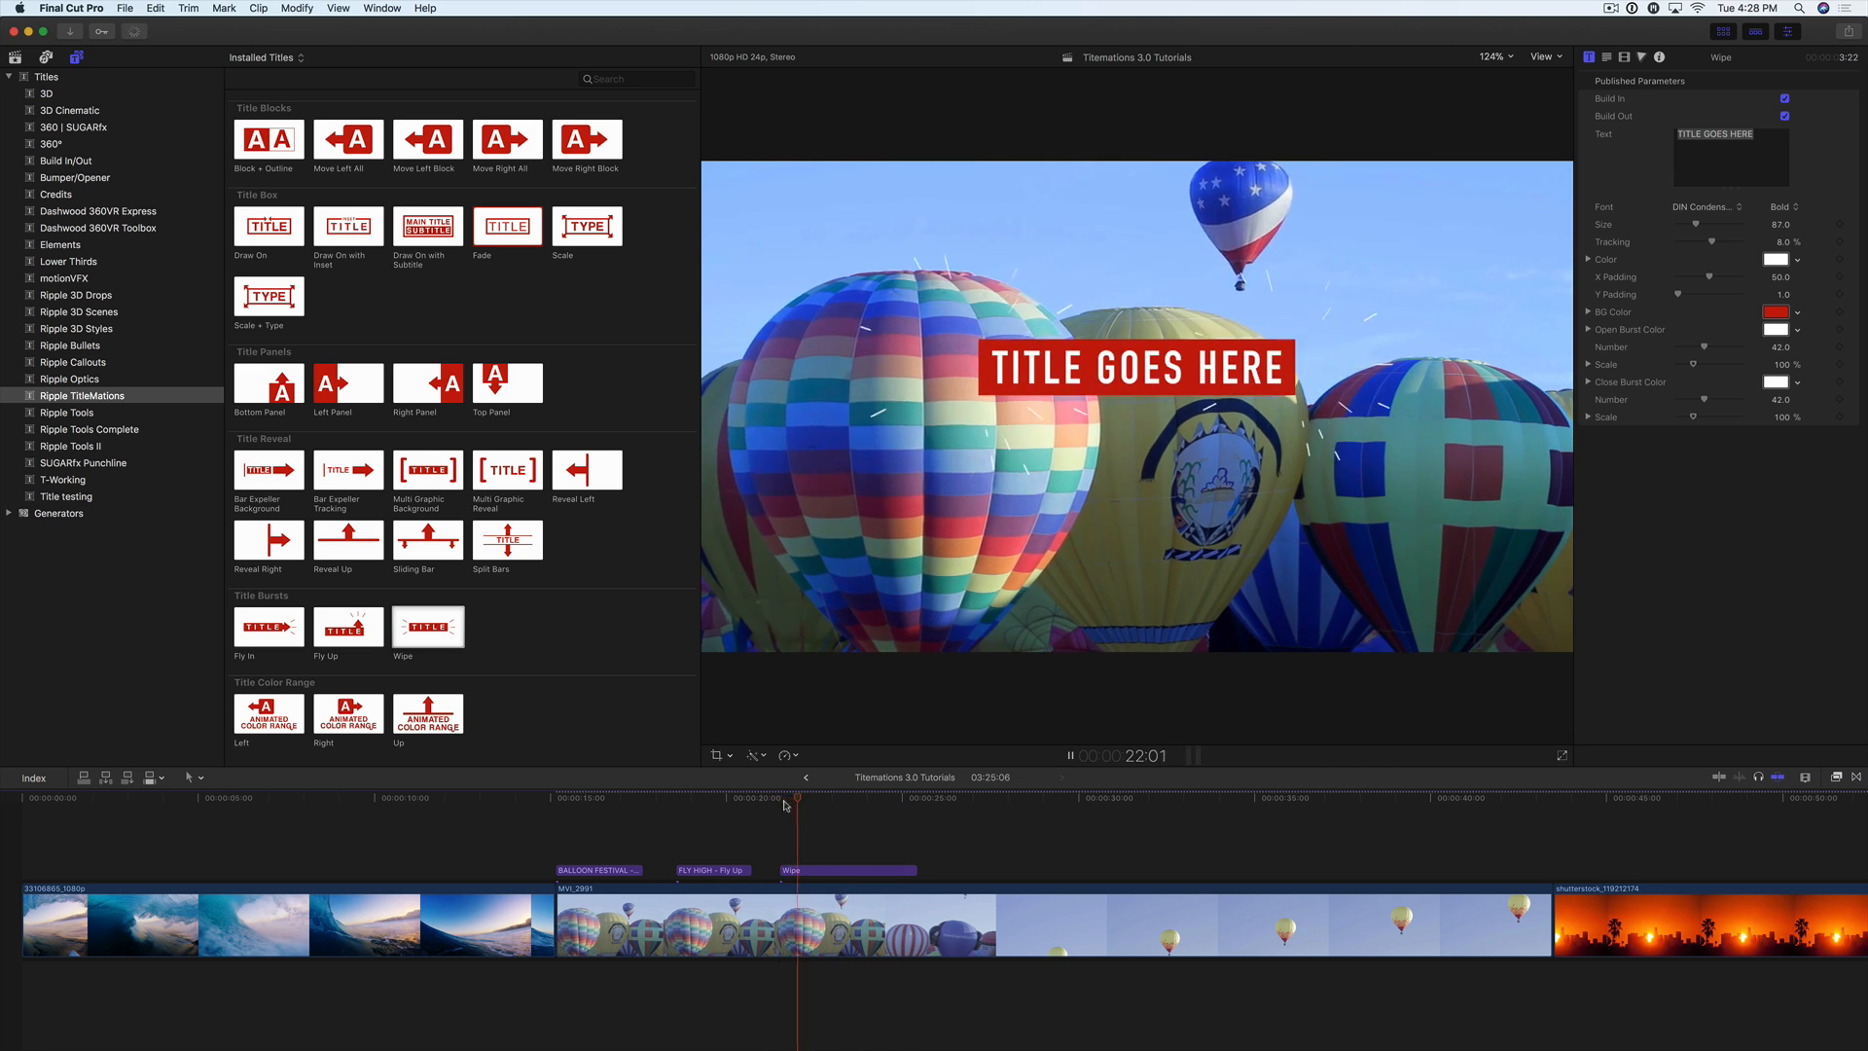
left_click(776, 801)
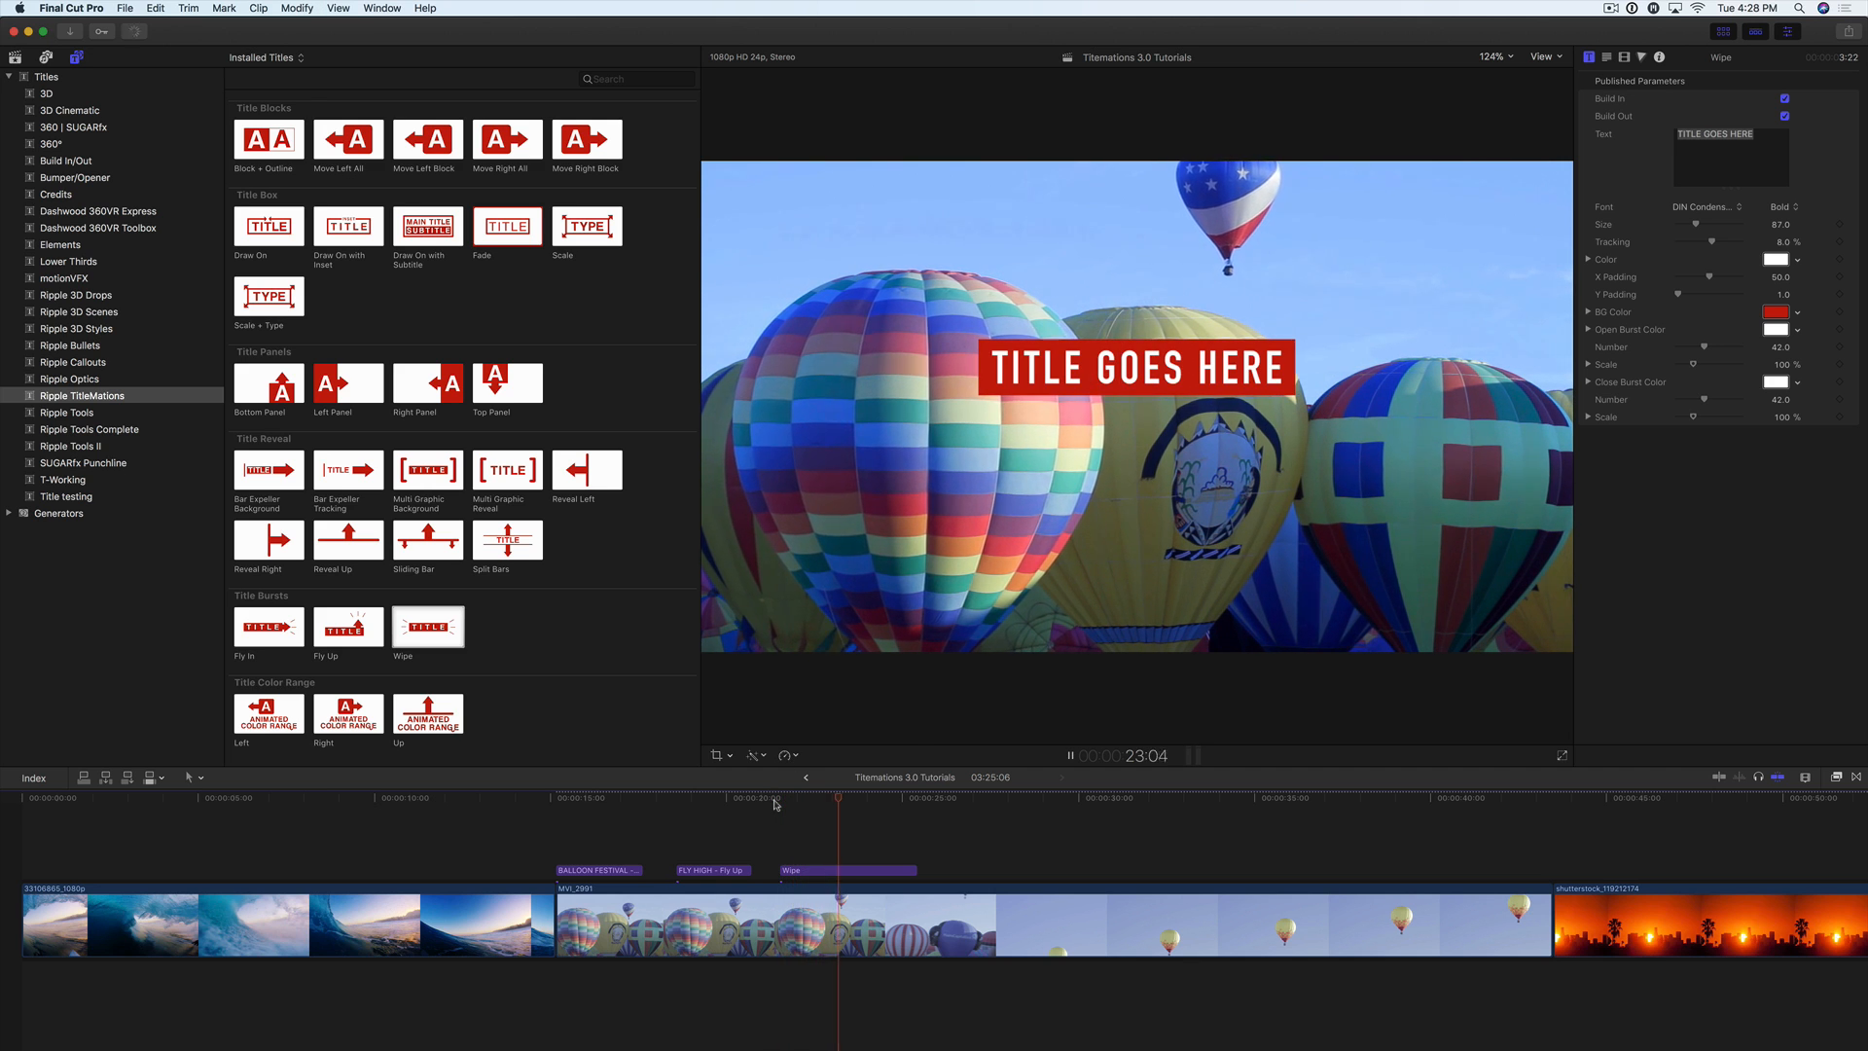
Step: Go to 23:09 and set the Wipe title's X Padding to 40 and Y Padding to 2
key("space")
left_click(844, 801)
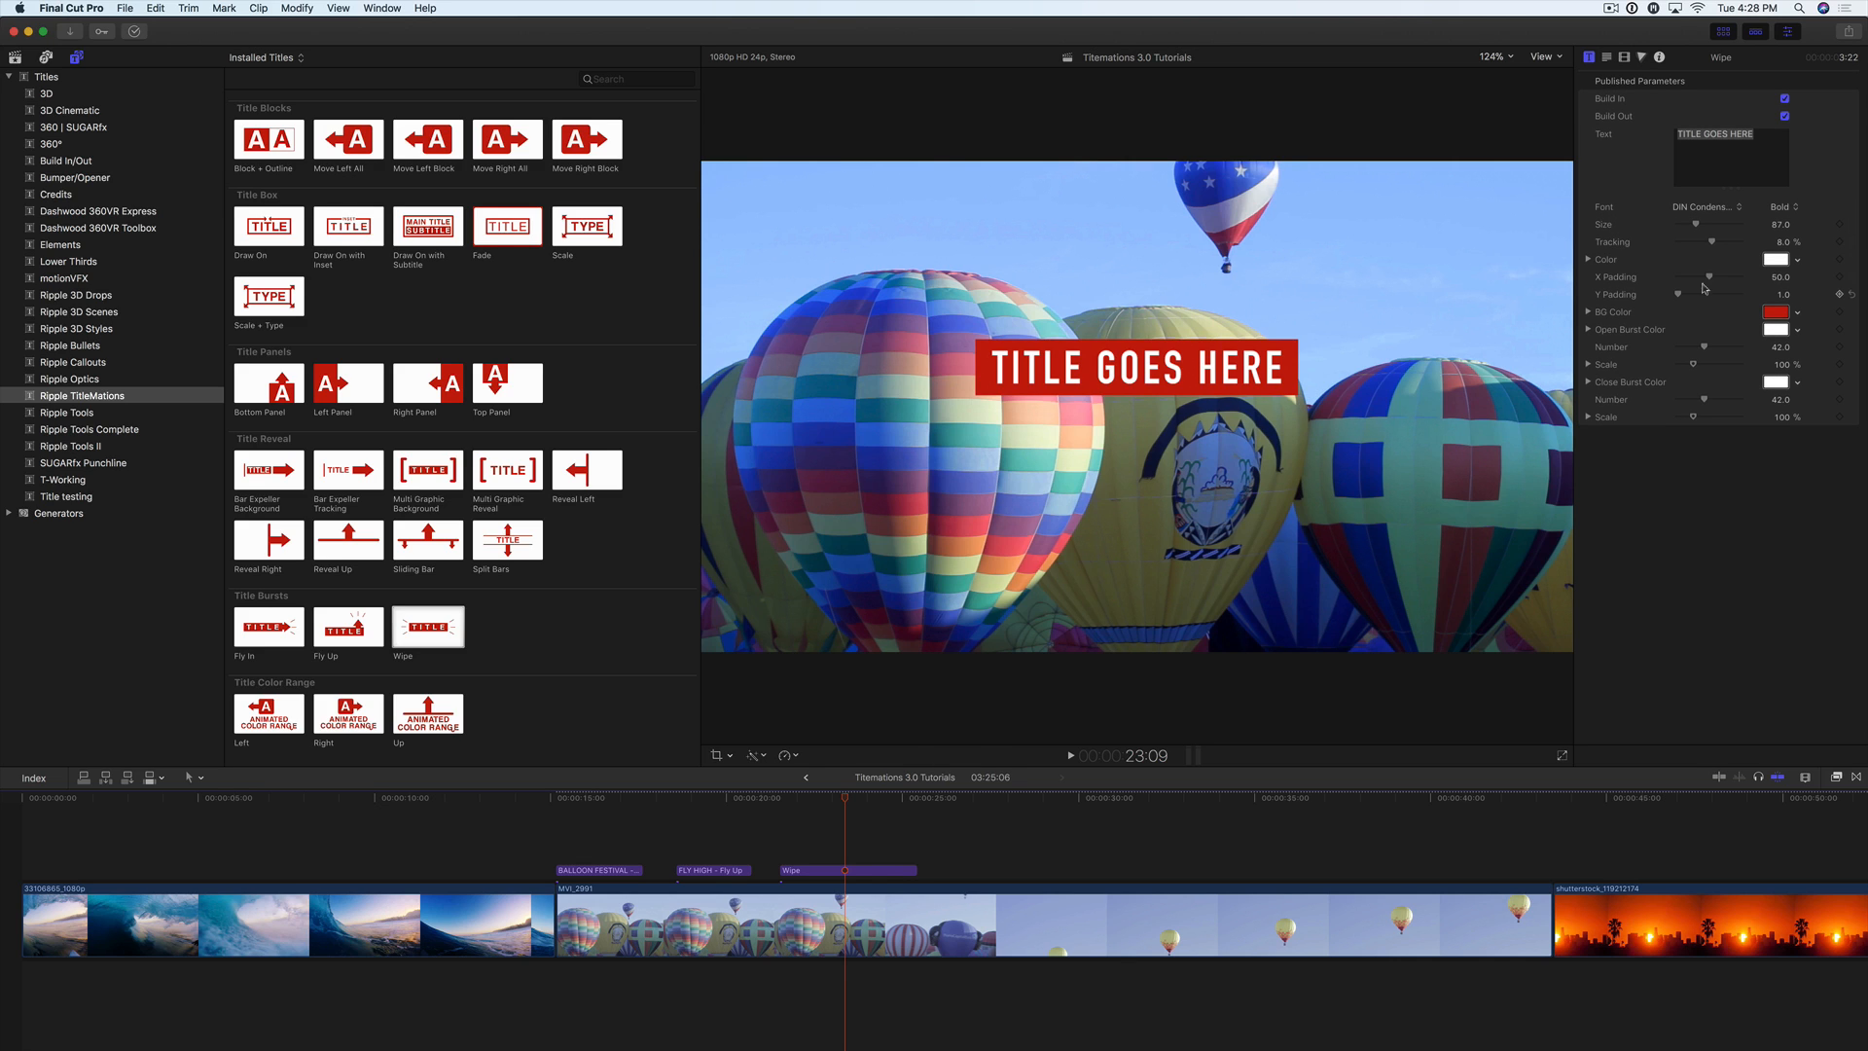
left_click_drag(1704, 284, 1780, 314)
Step: At 21:21, set the Wipe title's opening burst colour to yellow and its Number to 12
left_click_drag(803, 800, 791, 800)
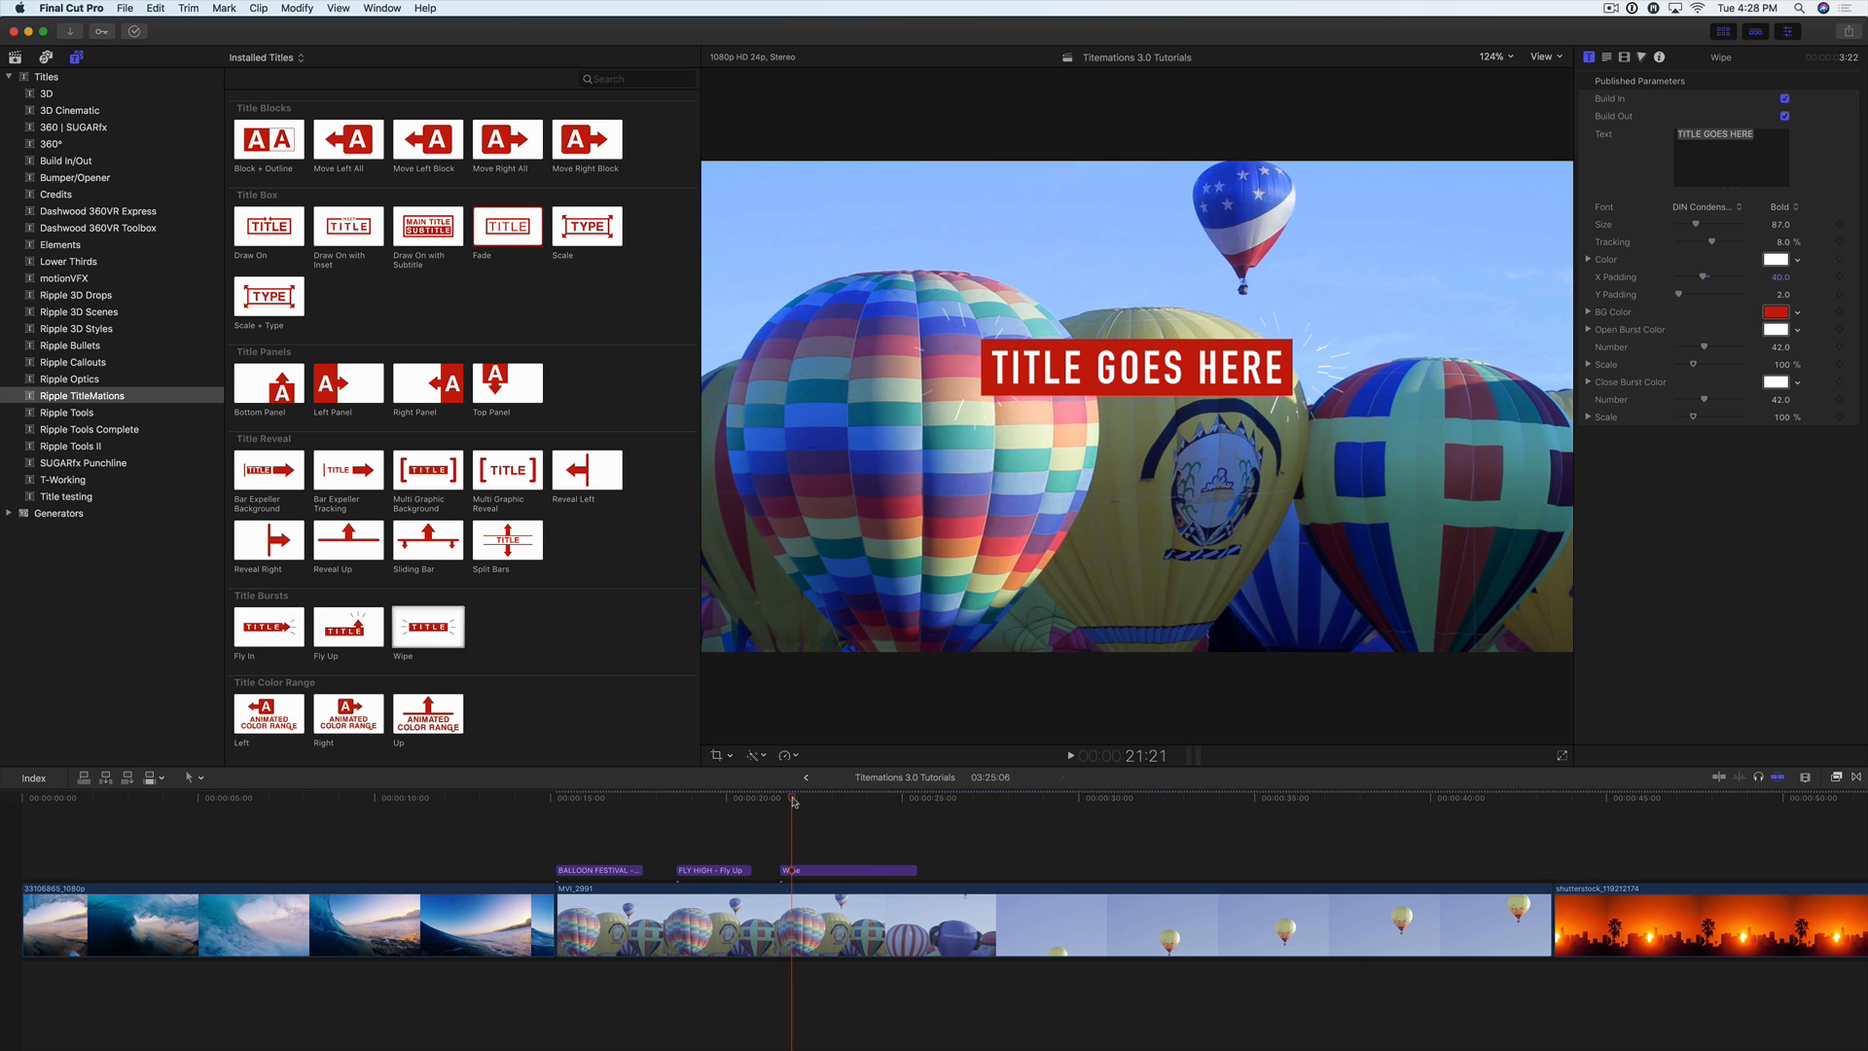
left_click(1797, 330)
left_click(1705, 352)
mouse_move(1703, 346)
left_mouse_down()
mouse_move(1754, 348)
mouse_move(1683, 351)
left_mouse_up()
Step: Set the opening burst's Scale to 483 % in X and -2.34 % in Y, and replay the Wipe title
left_click(1589, 365)
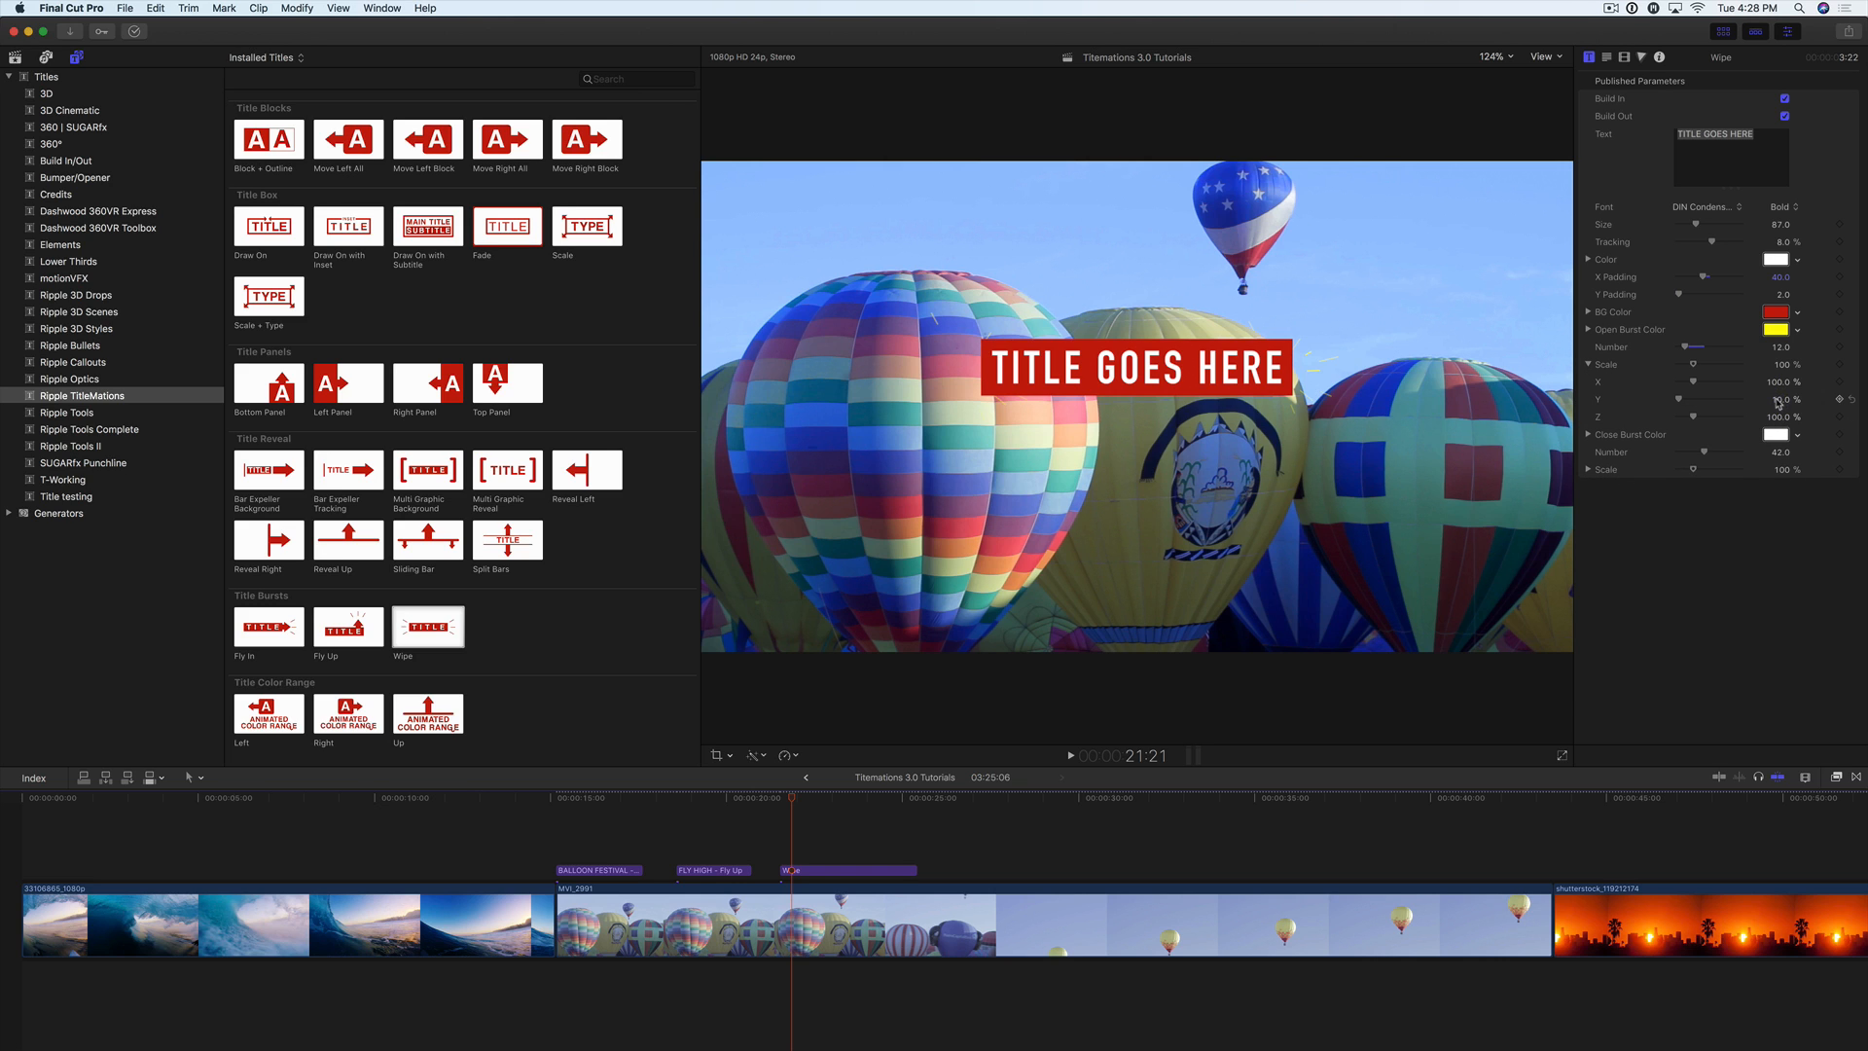
mouse_move(1779, 402)
left_mouse_down()
mouse_move(1732, 402)
mouse_move(1784, 383)
mouse_move(1777, 400)
left_mouse_up()
left_click(784, 804)
scroll(785, 804, "right", 1)
key("space")
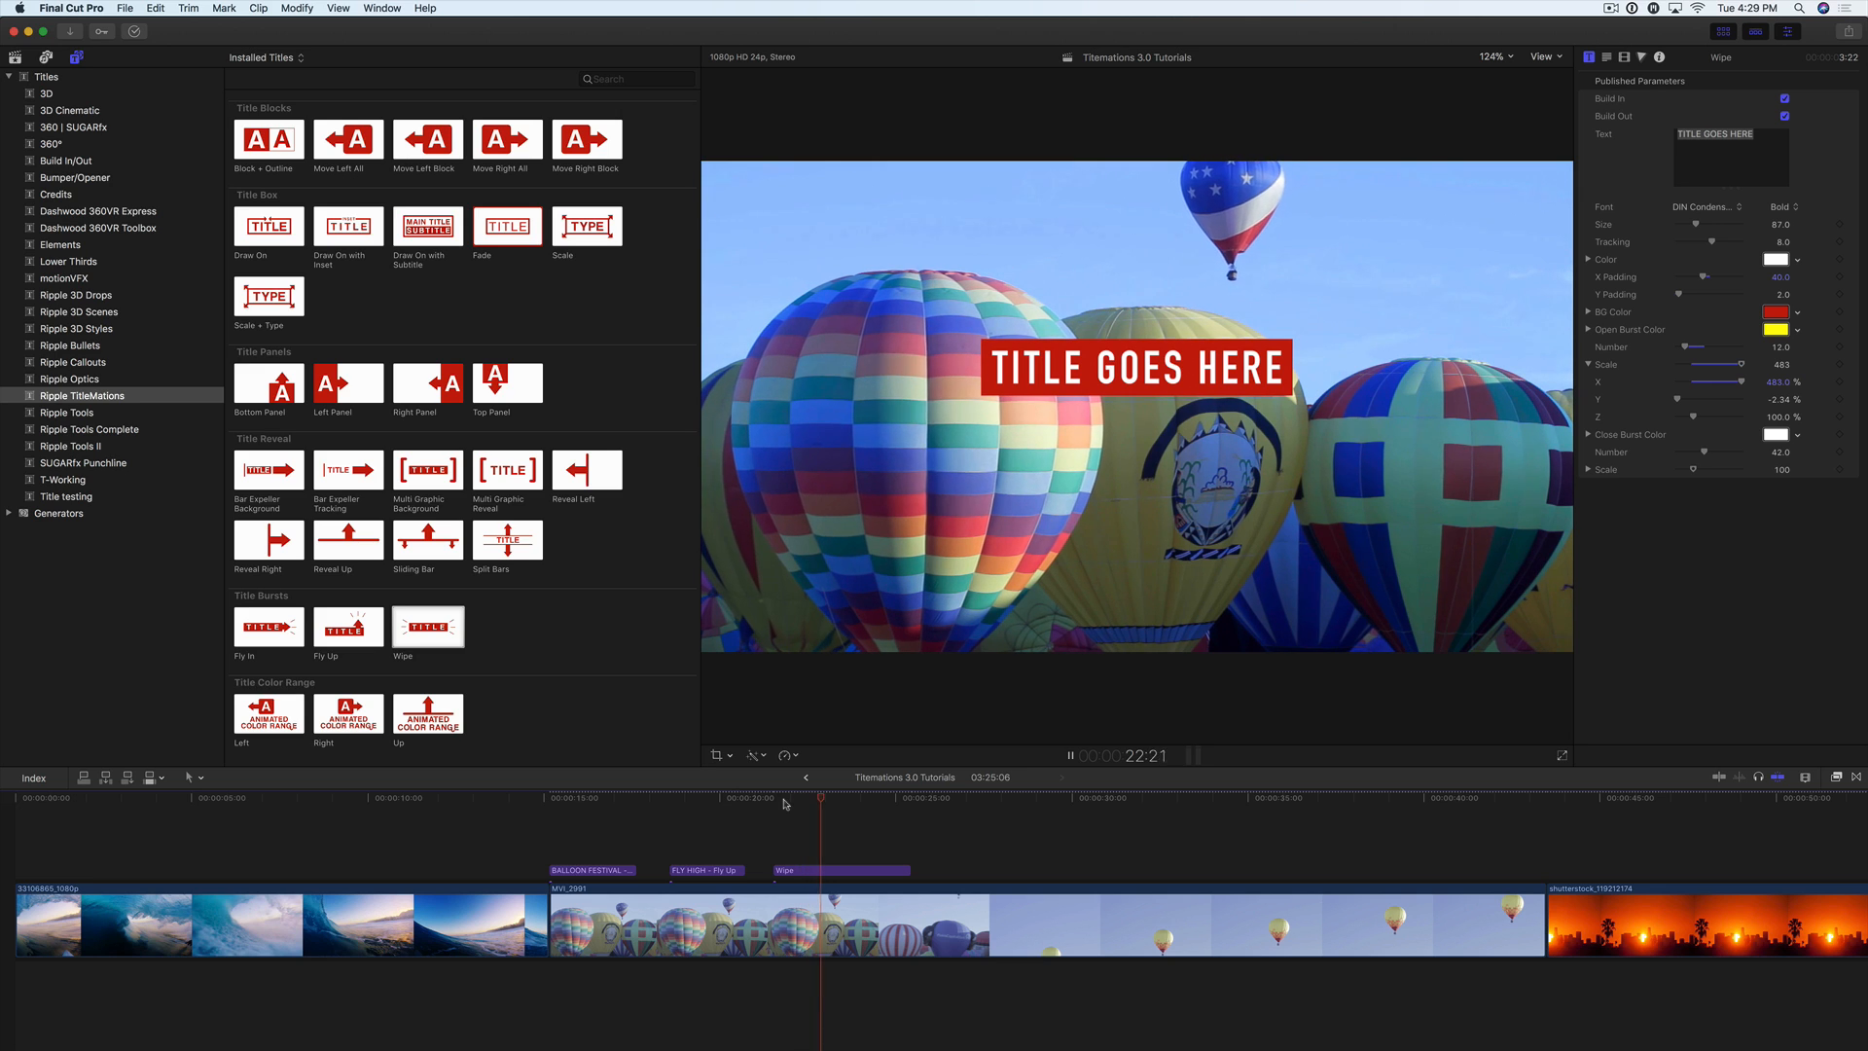
left_click(791, 803)
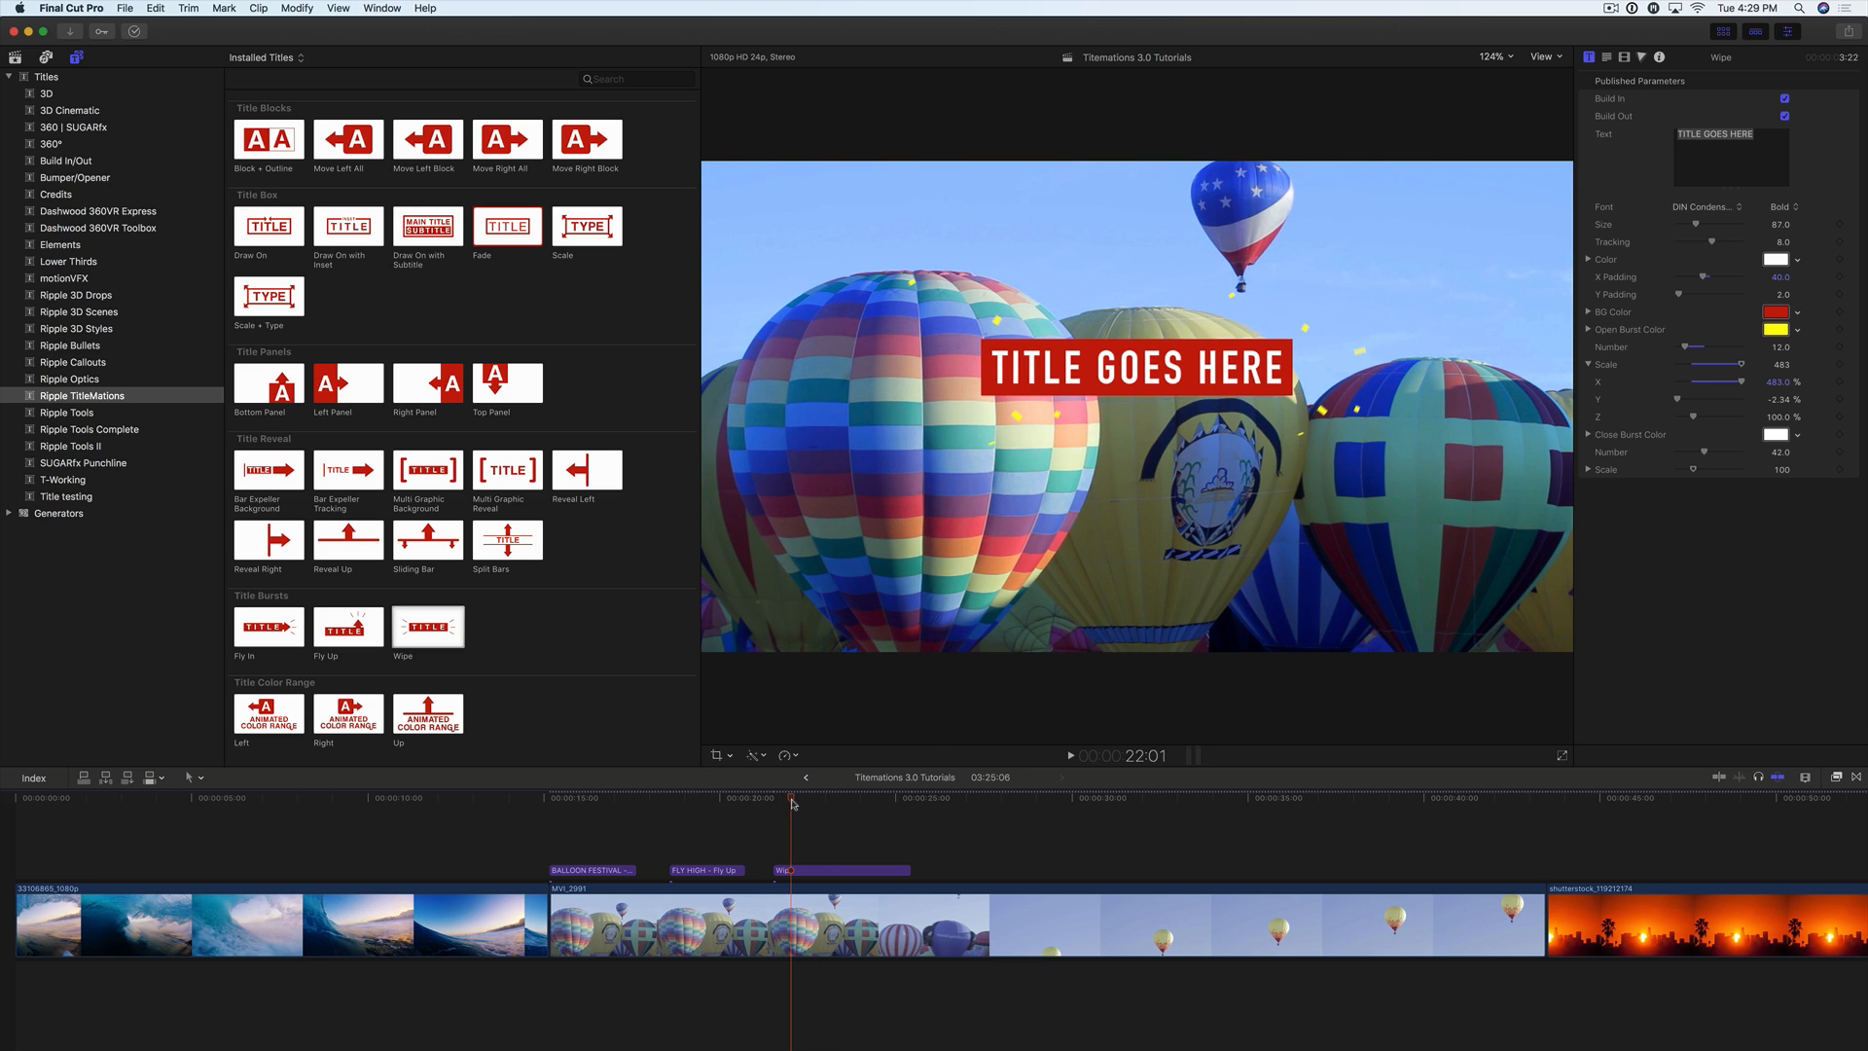